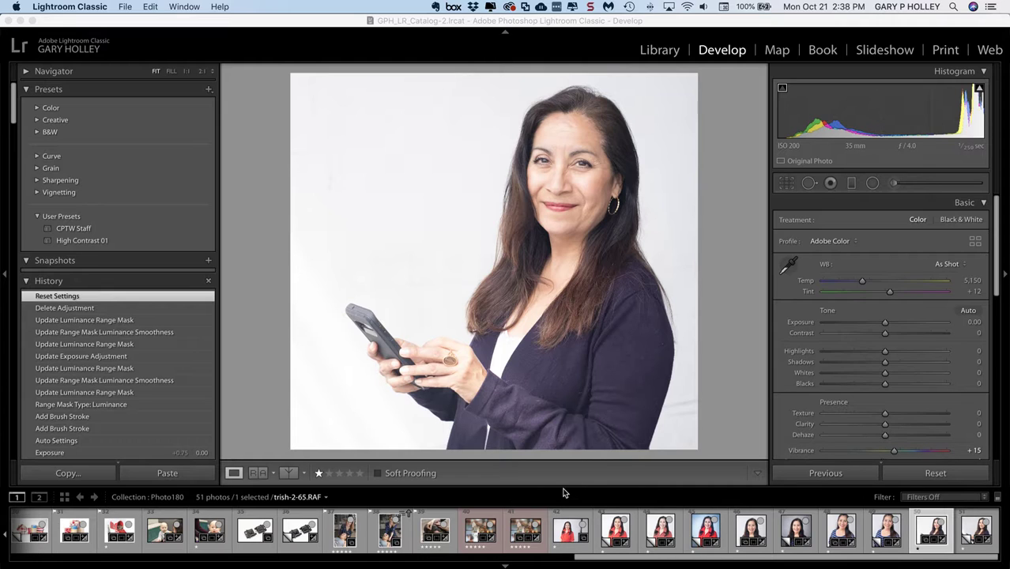
# Step: Apply automatic tone settings to the portrait and start an Adjustment Brush with exposure set to 2.01
pyautogui.click(970, 311)
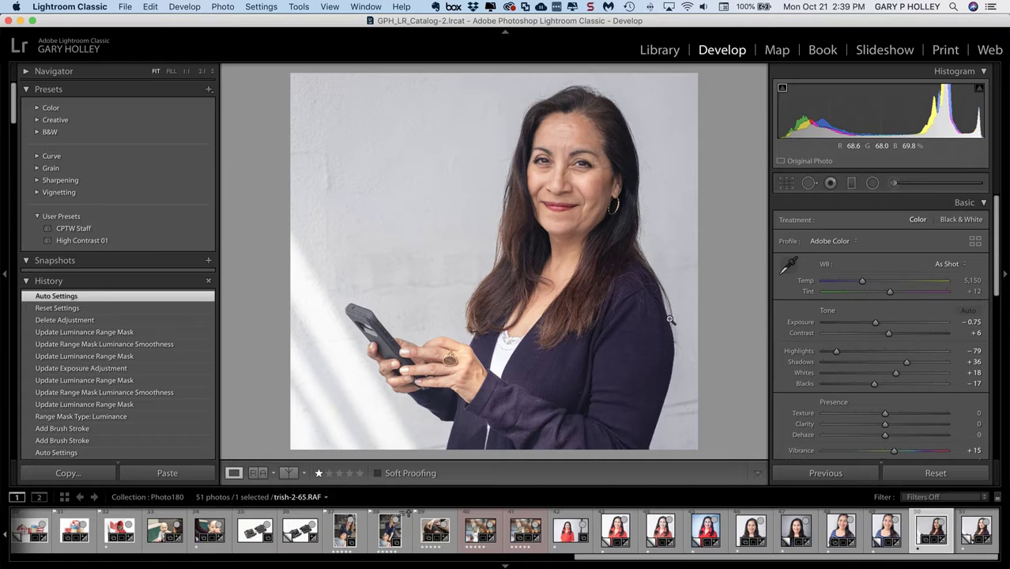
pyautogui.click(893, 184)
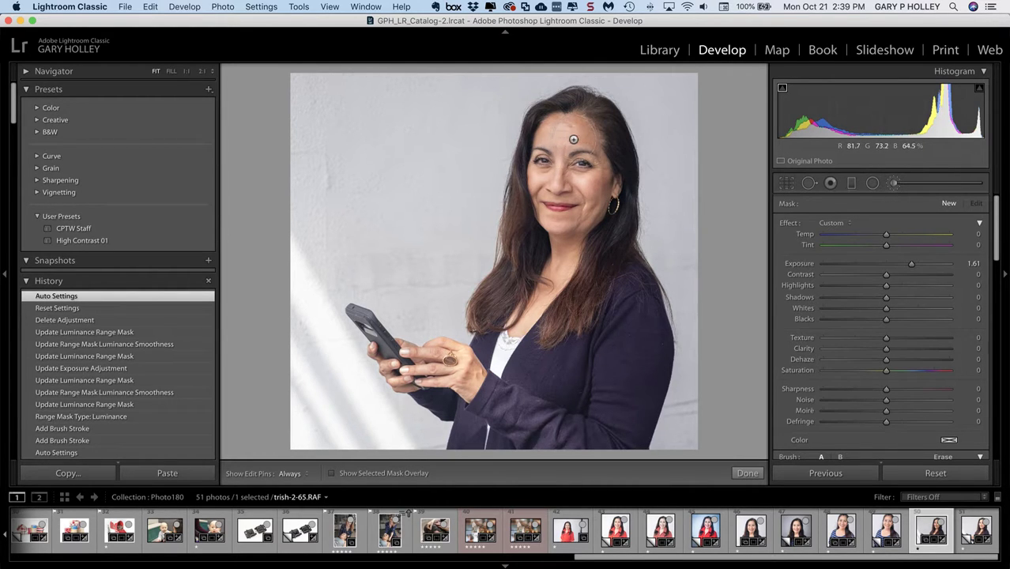
pyautogui.moveTo(914, 270); pyautogui.dragTo(919, 266)
# Step: Paint the brightening brush over the woman's forehead, cheeks, chin and neck with the edit pin hidden
pyautogui.moveTo(577, 135)
pyautogui.mouseDown()
pyautogui.moveTo(552, 141)
pyautogui.moveTo(546, 167)
pyautogui.moveTo(577, 117)
pyautogui.moveTo(594, 146)
pyautogui.moveTo(597, 207)
pyautogui.mouseUp()
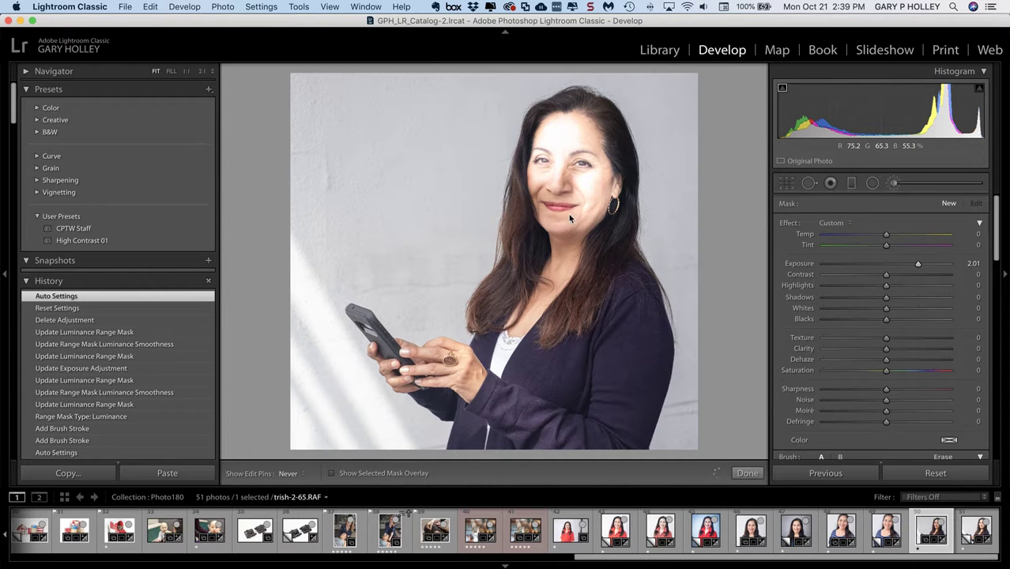
pyautogui.moveTo(541, 183)
pyautogui.mouseDown()
pyautogui.moveTo(538, 203)
pyautogui.moveTo(558, 210)
pyautogui.mouseUp()
pyautogui.press('h')
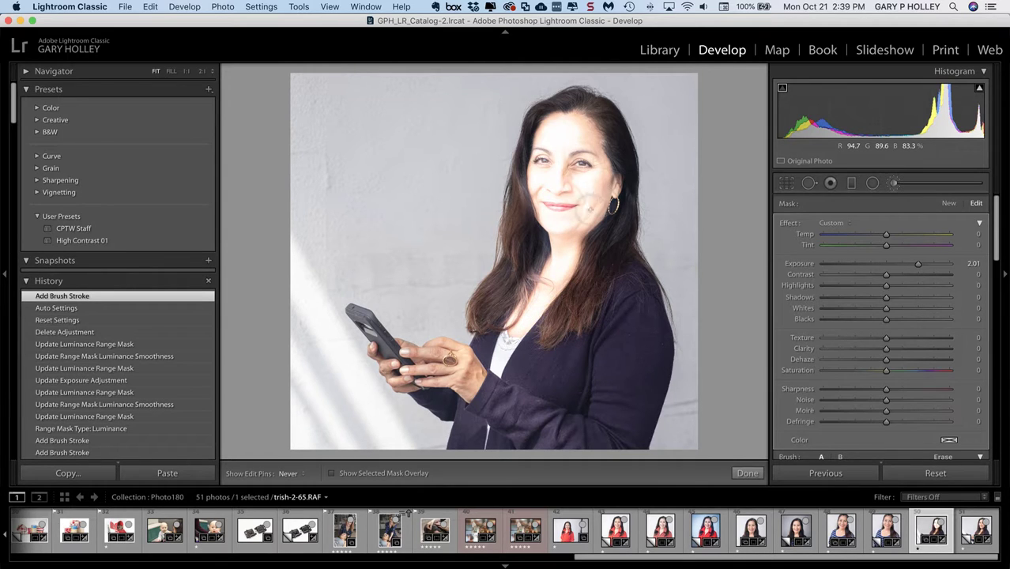
pyautogui.moveTo(568, 143); pyautogui.dragTo(542, 229)
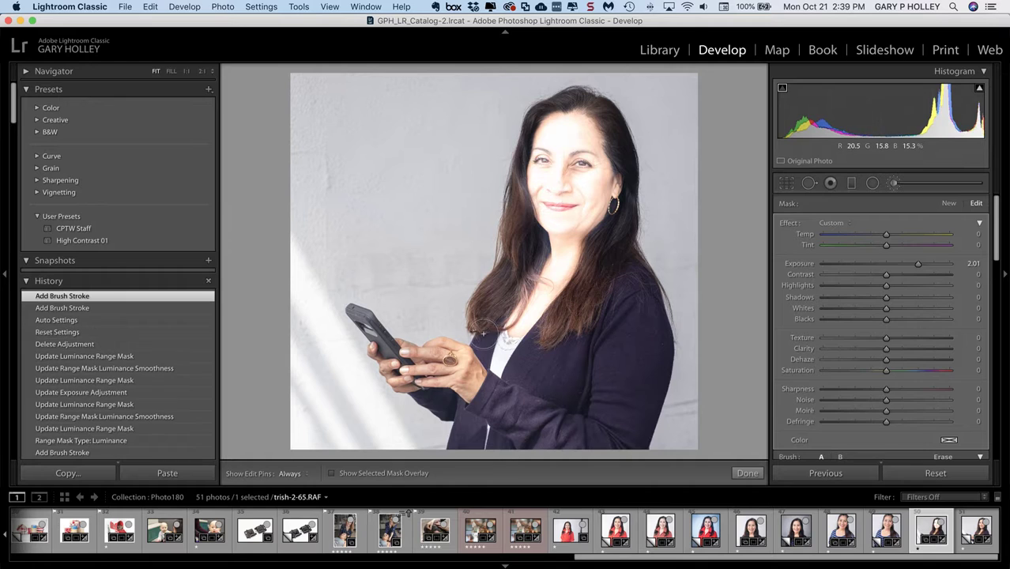
pyautogui.press('h')
pyautogui.press('h')
# Step: Paint the same brush mask over both hands, and touch up the chest and jawline
pyautogui.moveTo(476, 365)
pyautogui.mouseDown()
pyautogui.moveTo(436, 339)
pyautogui.moveTo(408, 357)
pyautogui.moveTo(385, 354)
pyautogui.moveTo(408, 340)
pyautogui.moveTo(463, 370)
pyautogui.mouseUp()
pyautogui.press('h')
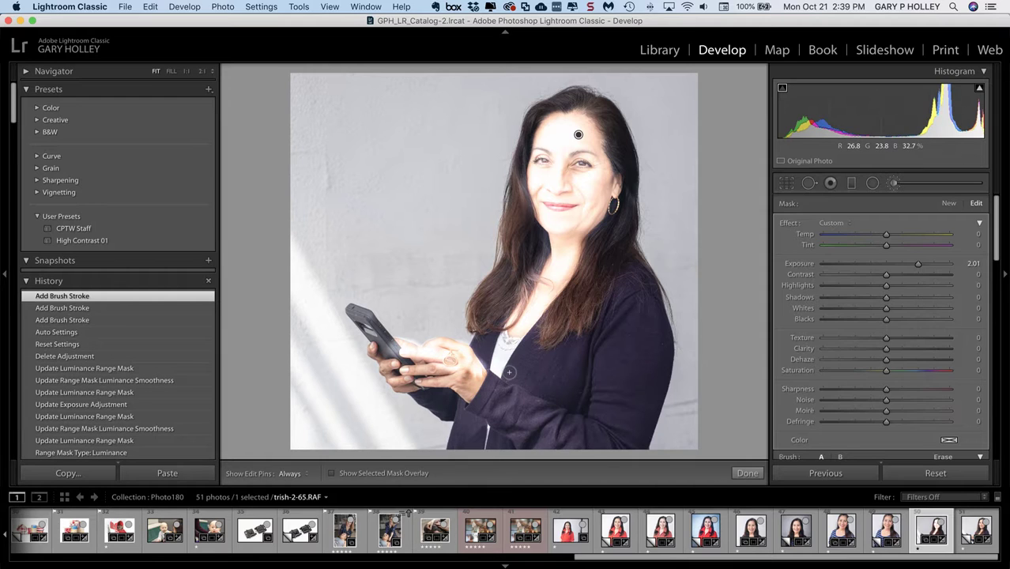
pyautogui.press('h')
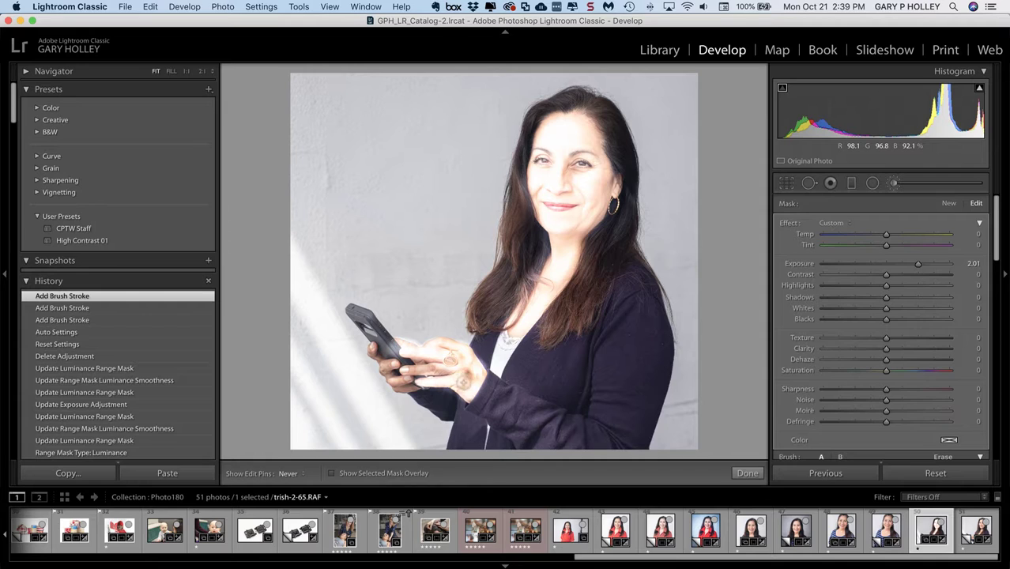
pyautogui.moveTo(433, 364); pyautogui.dragTo(379, 358)
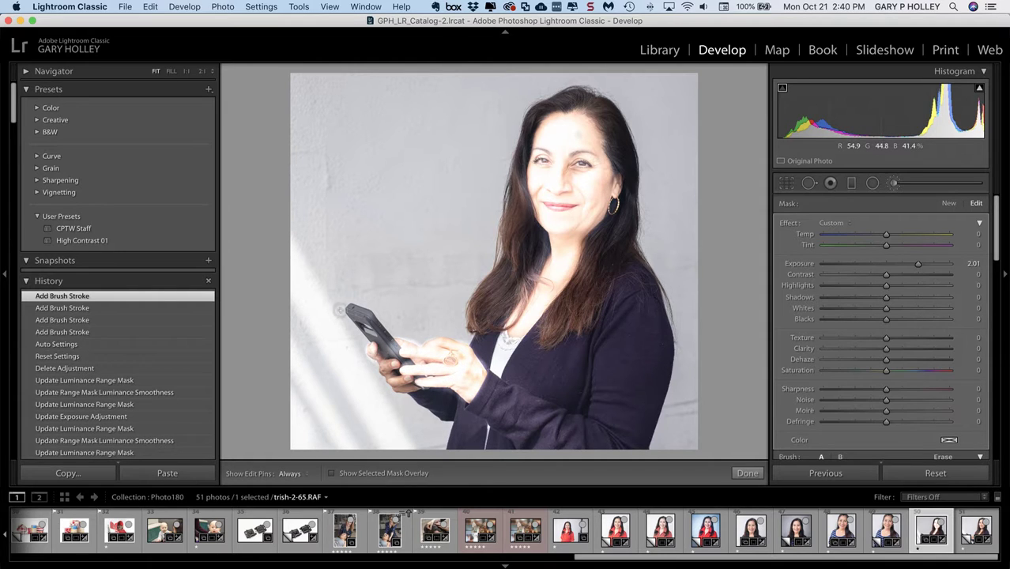
pyautogui.press('h')
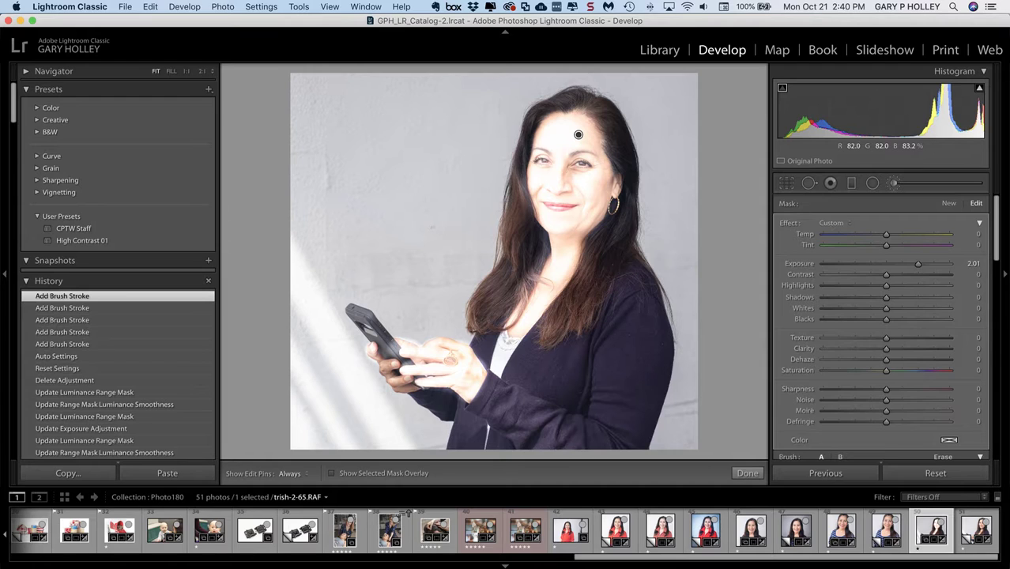
pyautogui.scroll(2, 426, 228)
pyautogui.press('h')
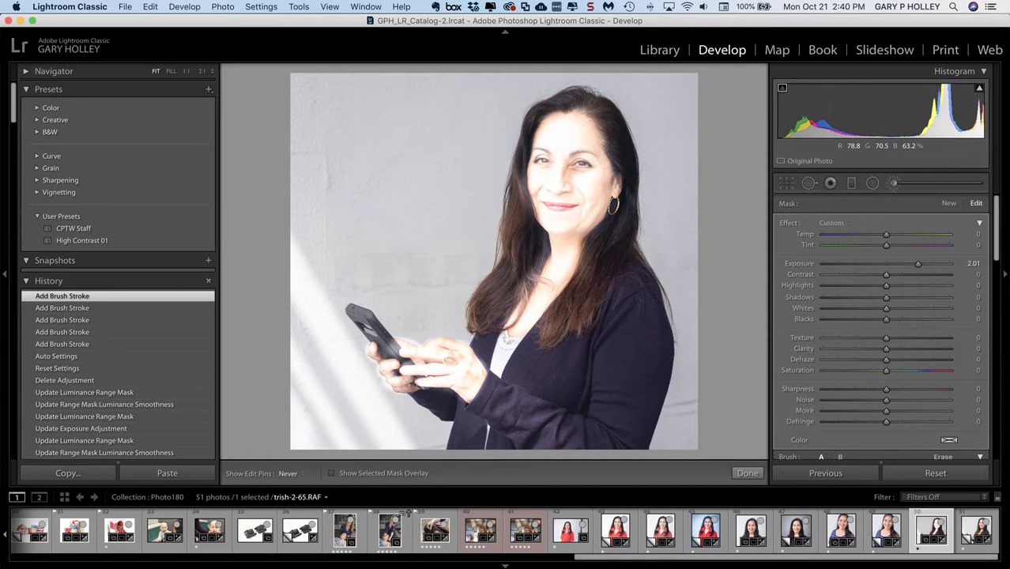
pyautogui.moveTo(403, 386); pyautogui.dragTo(427, 381)
pyautogui.moveTo(403, 345)
pyautogui.mouseDown()
pyautogui.moveTo(436, 344)
pyautogui.moveTo(466, 365)
pyautogui.moveTo(468, 389)
pyautogui.moveTo(471, 359)
pyautogui.mouseUp()
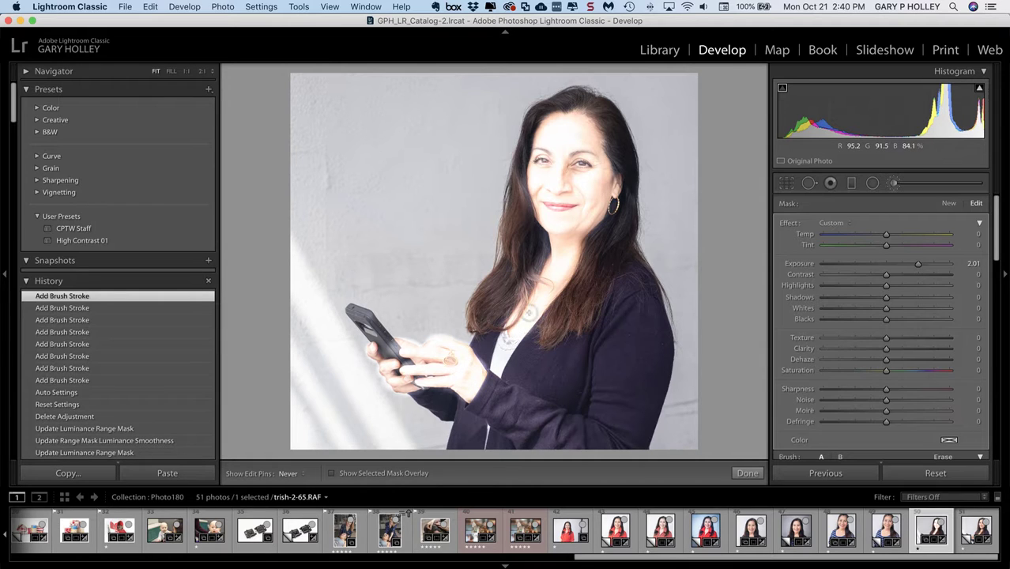
pyautogui.moveTo(529, 312); pyautogui.dragTo(523, 314)
pyautogui.moveTo(536, 208); pyautogui.dragTo(539, 220)
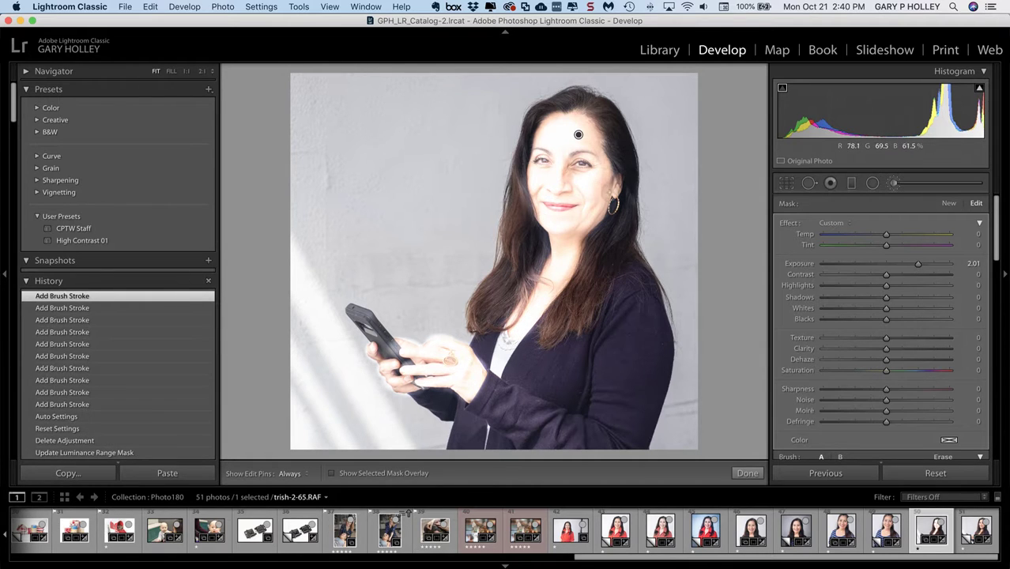
# Step: View the face at 1:1 and set the brush's Range Mask to Luminance
pyautogui.click(566, 220)
pyautogui.moveTo(567, 219)
pyautogui.mouseDown()
pyautogui.moveTo(571, 349)
pyautogui.moveTo(541, 403)
pyautogui.mouseUp()
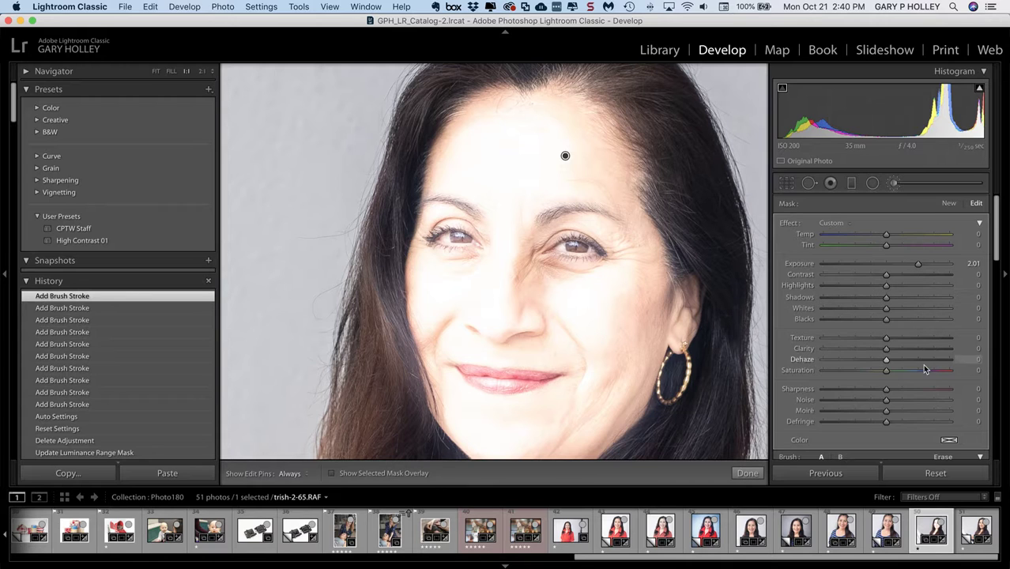
pyautogui.scroll(-5, 924, 369)
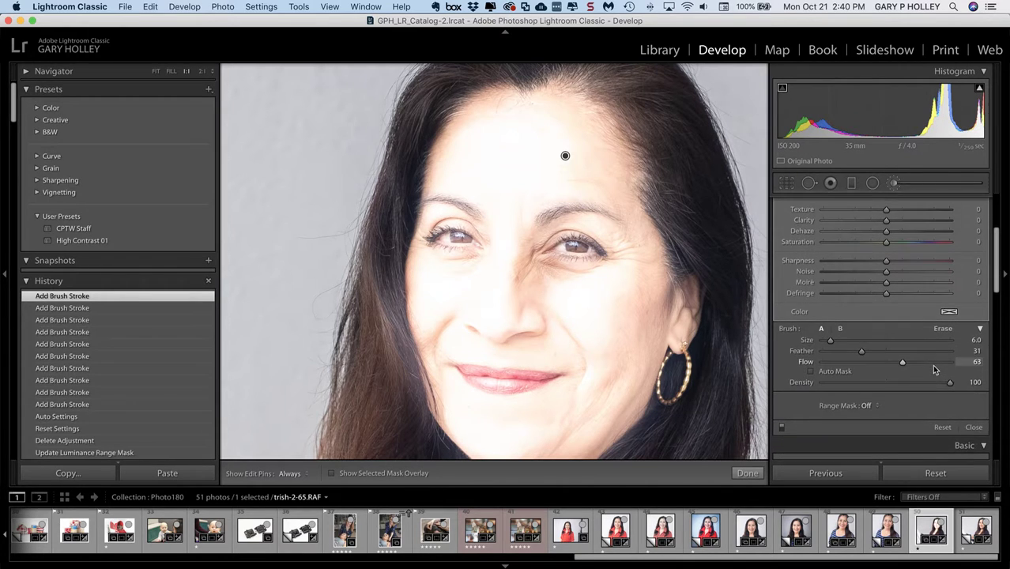
pyautogui.scroll(-1, 956, 371)
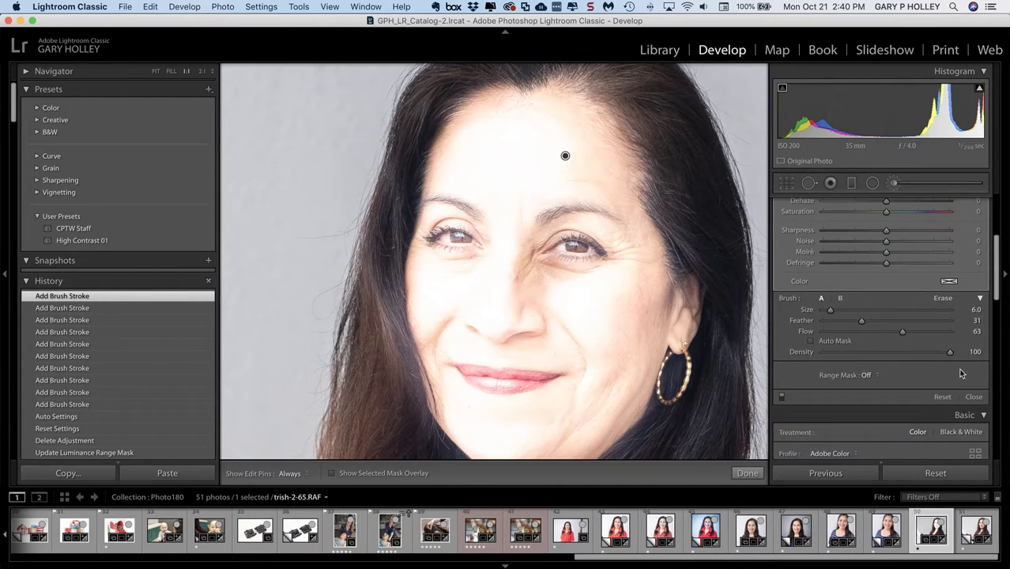
pyautogui.click(874, 376)
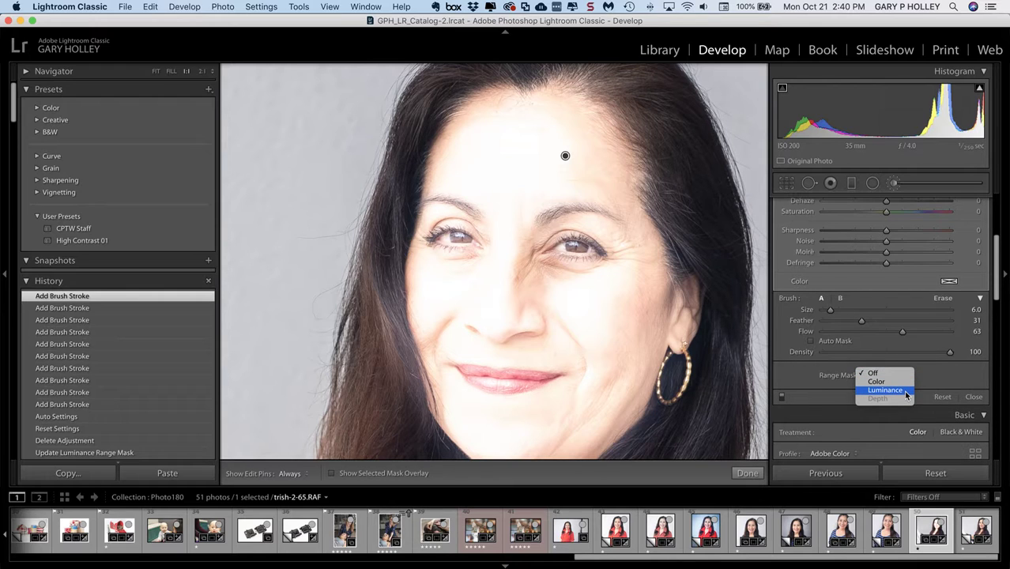
pyautogui.click(906, 393)
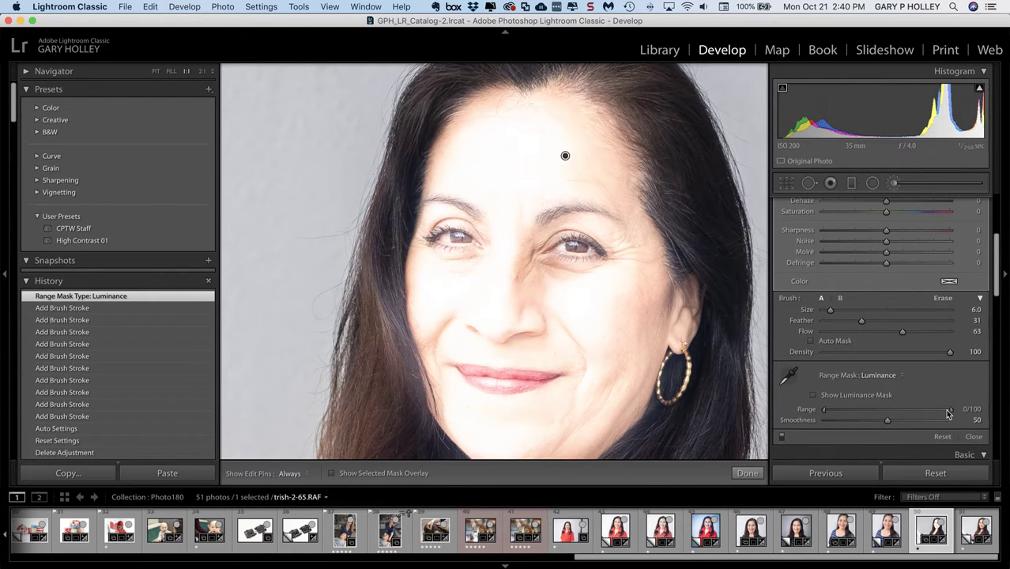
# Step: Try a luminance range of 0/28 and restore the full 0/100 range
pyautogui.moveTo(951, 412); pyautogui.dragTo(867, 412)
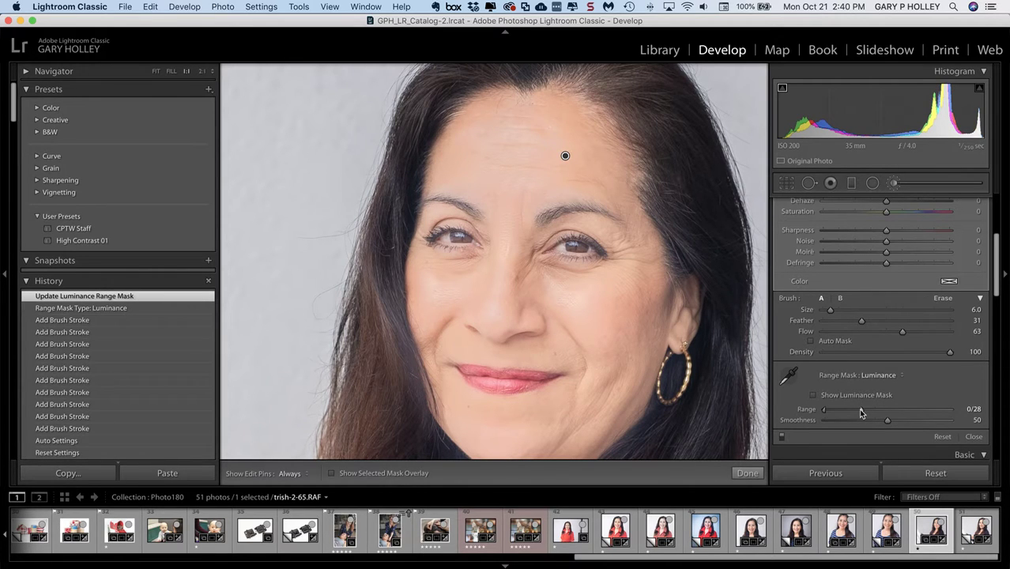
pyautogui.click(858, 408)
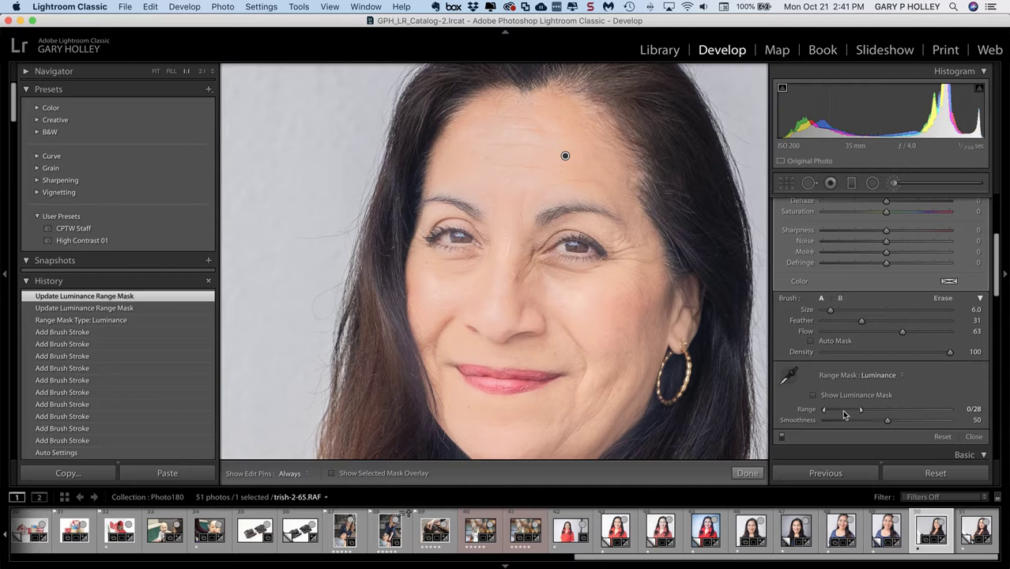
pyautogui.moveTo(861, 412); pyautogui.dragTo(953, 413)
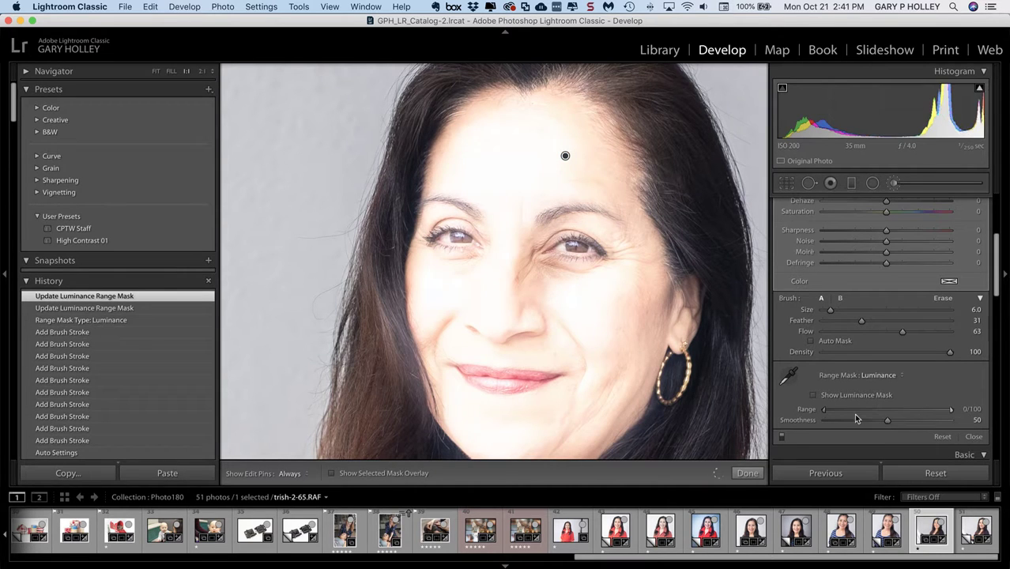
pyautogui.moveTo(822, 413)
pyautogui.mouseDown()
pyautogui.moveTo(884, 411)
pyautogui.moveTo(808, 413)
pyautogui.mouseUp()
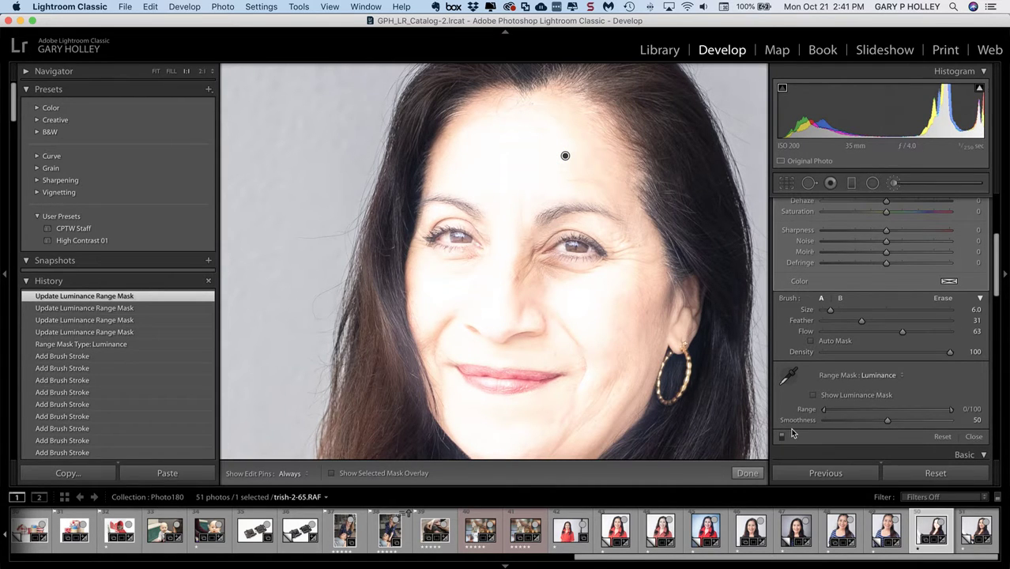
# Step: Try raising the luminance range's lower limit to 40 and 67 while previewing the mask in black and white
pyautogui.press('alt')
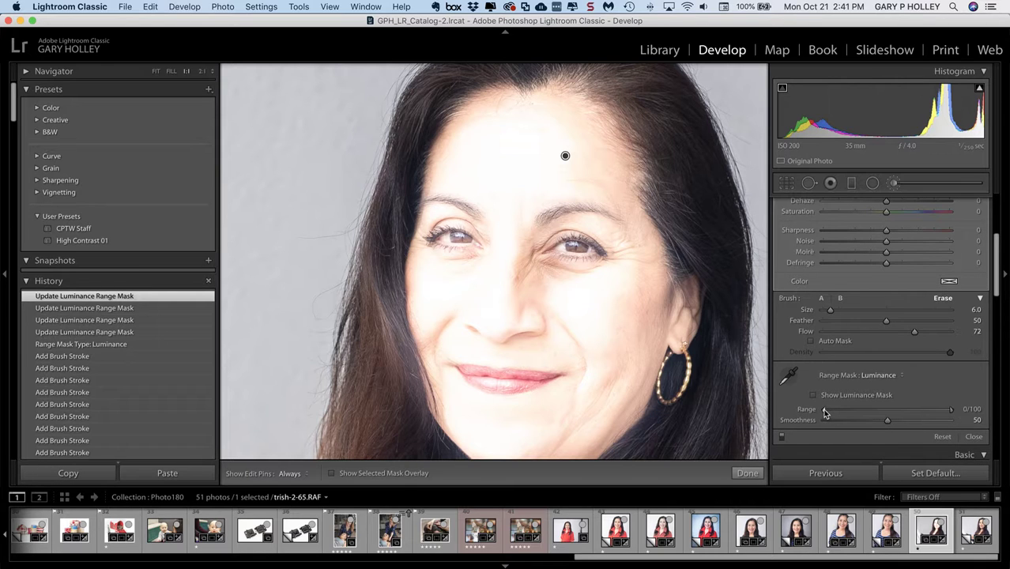
pyautogui.moveTo(824, 412); pyautogui.dragTo(875, 413)
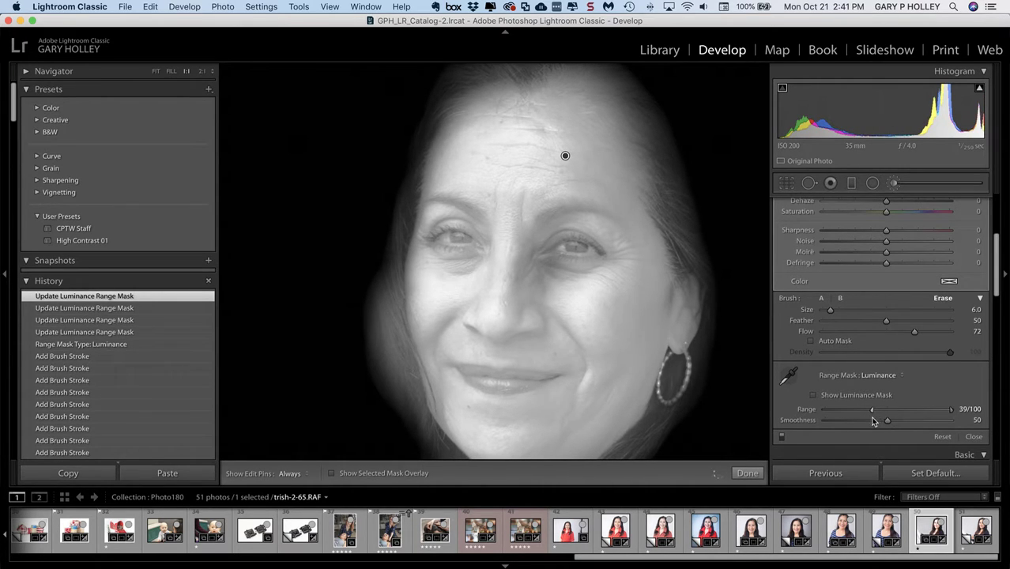
pyautogui.moveTo(872, 421); pyautogui.dragTo(875, 419)
pyautogui.moveTo(874, 419); pyautogui.dragTo(874, 419)
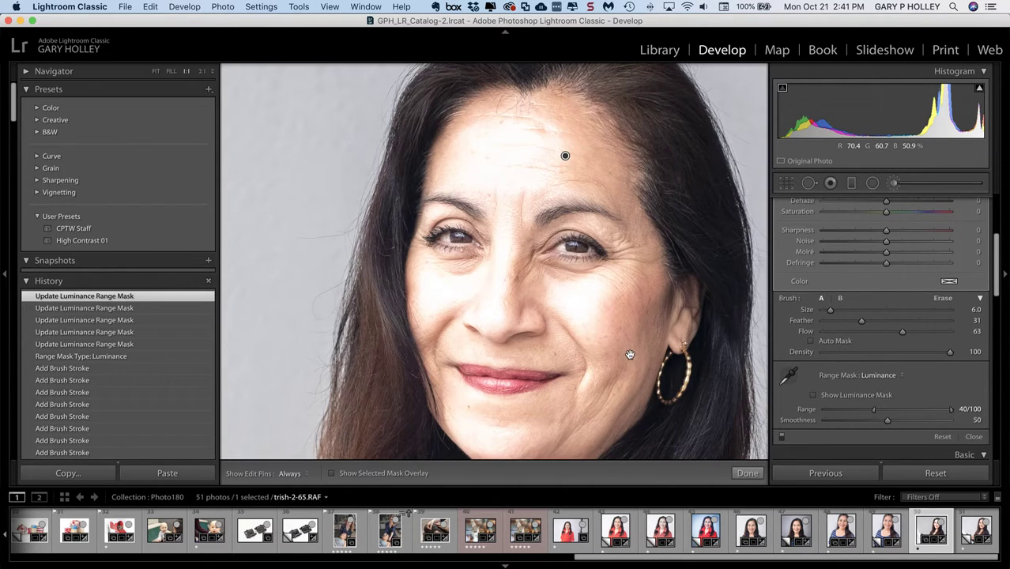
pyautogui.scroll(-8, 630, 354)
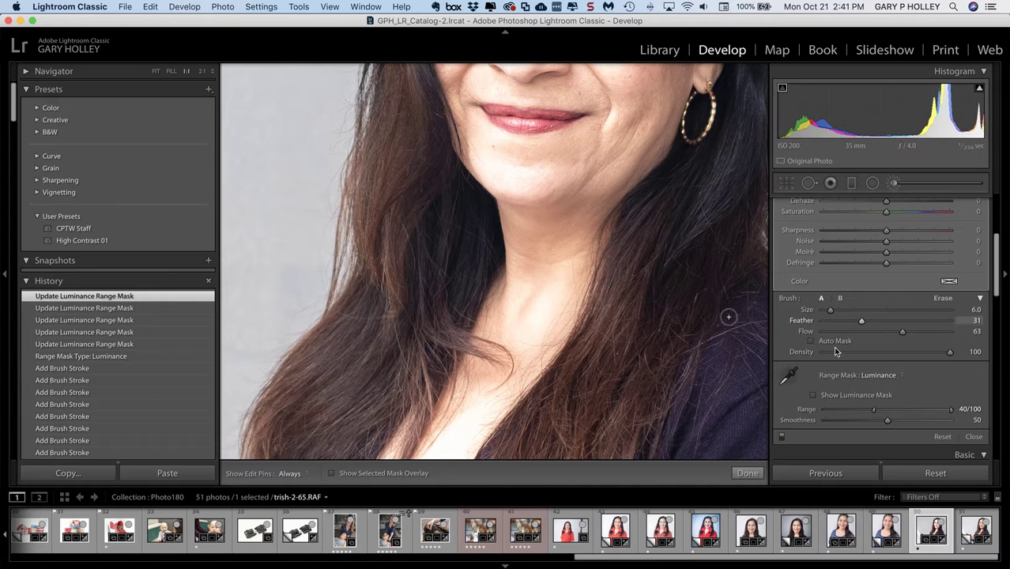
pyautogui.press('alt')
pyautogui.moveTo(864, 410); pyautogui.dragTo(907, 413)
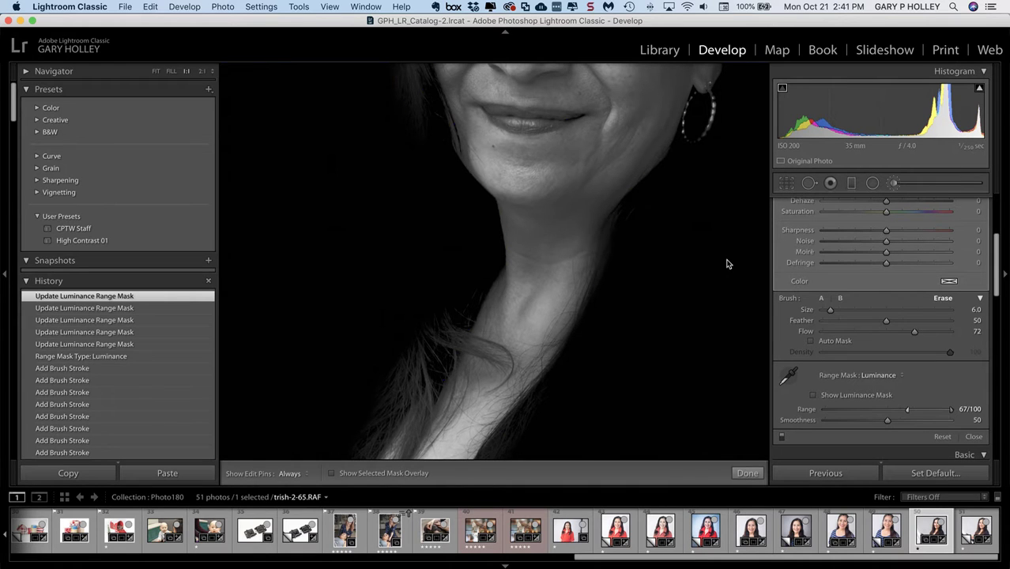
# Step: Set the luminance range to 19/100 and the smoothness to 21, using the black-and-white mask preview on the face
pyautogui.scroll(10, 688, 229)
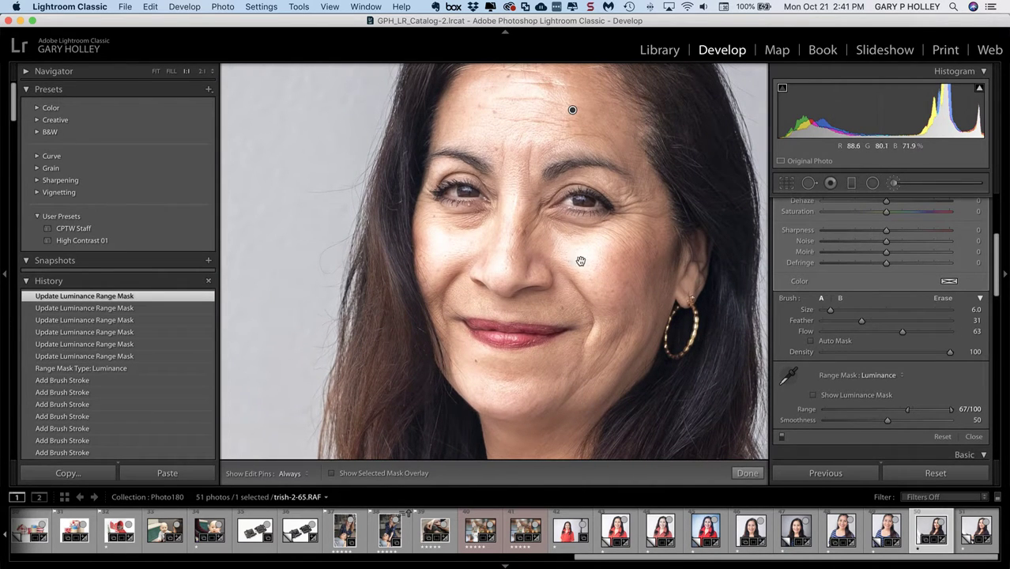
pyautogui.press('alt')
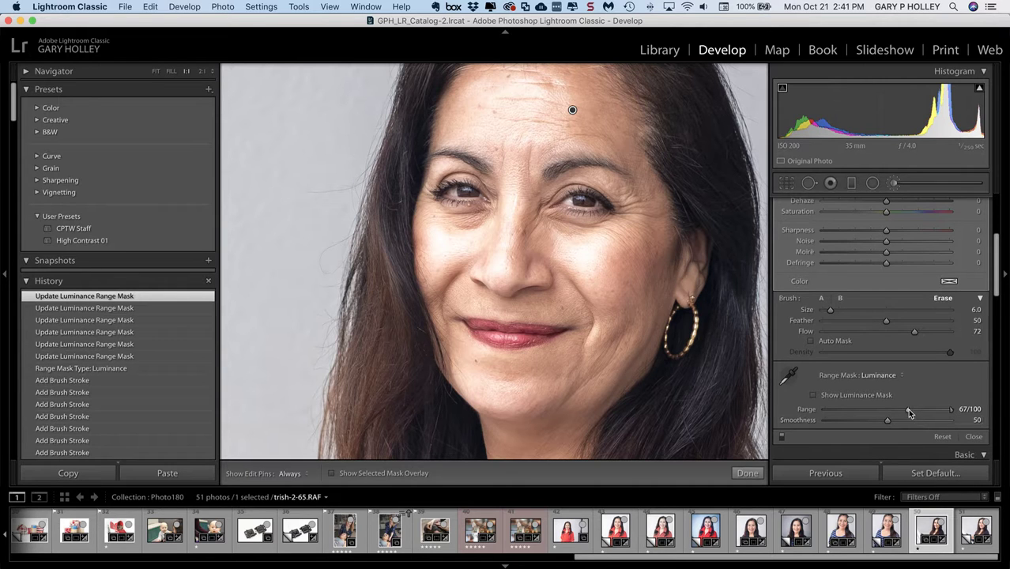
pyautogui.moveTo(908, 412); pyautogui.dragTo(872, 414)
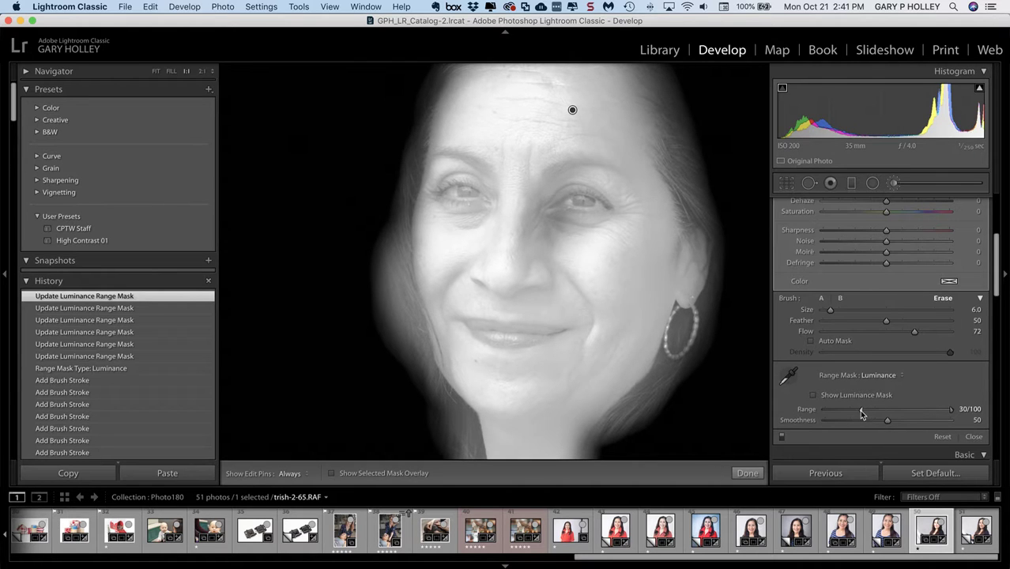
pyautogui.moveTo(858, 414); pyautogui.dragTo(853, 412)
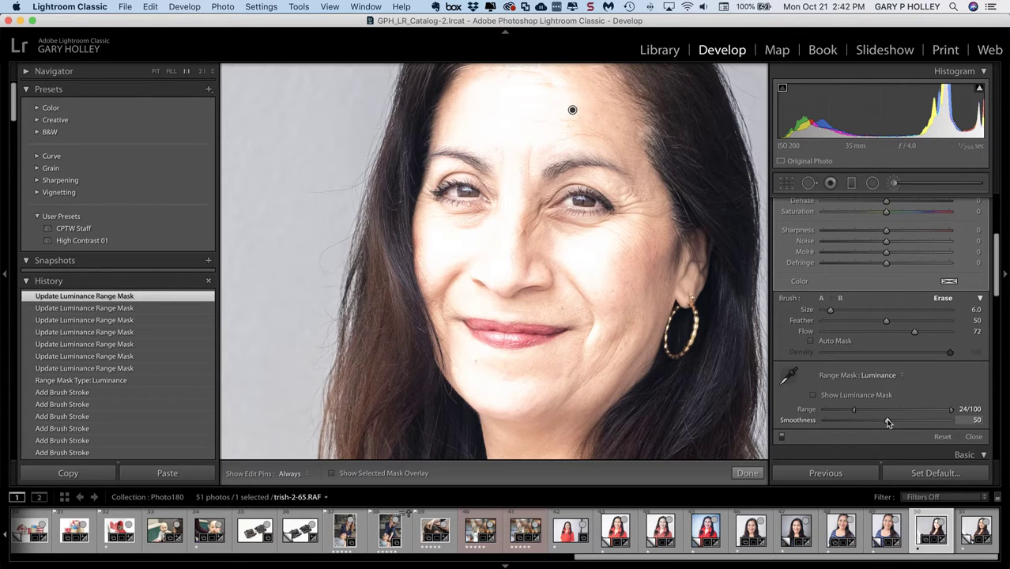
pyautogui.moveTo(887, 422); pyautogui.dragTo(834, 428)
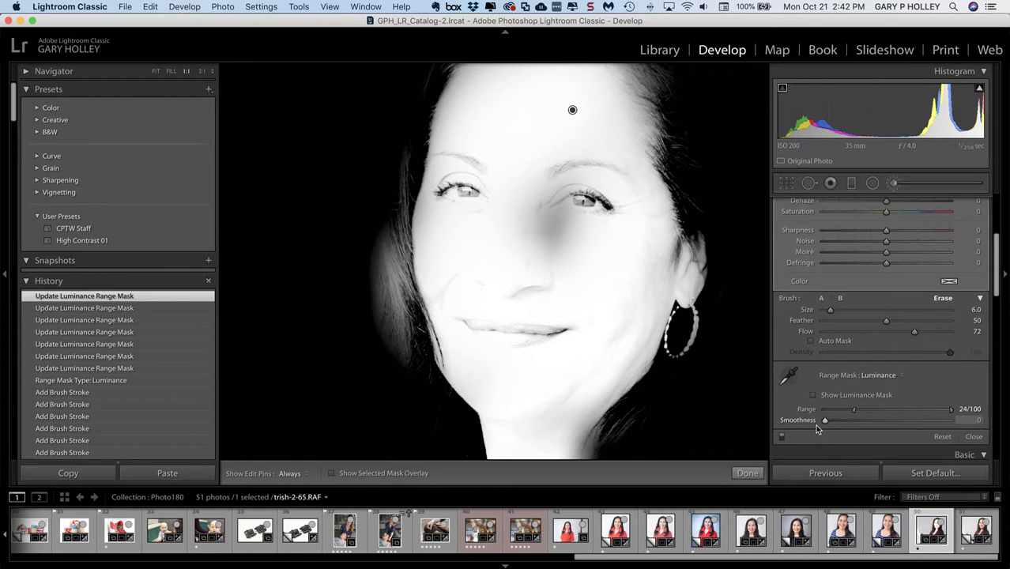
pyautogui.moveTo(828, 423)
pyautogui.mouseDown()
pyautogui.moveTo(851, 423)
pyautogui.moveTo(848, 412)
pyautogui.mouseUp()
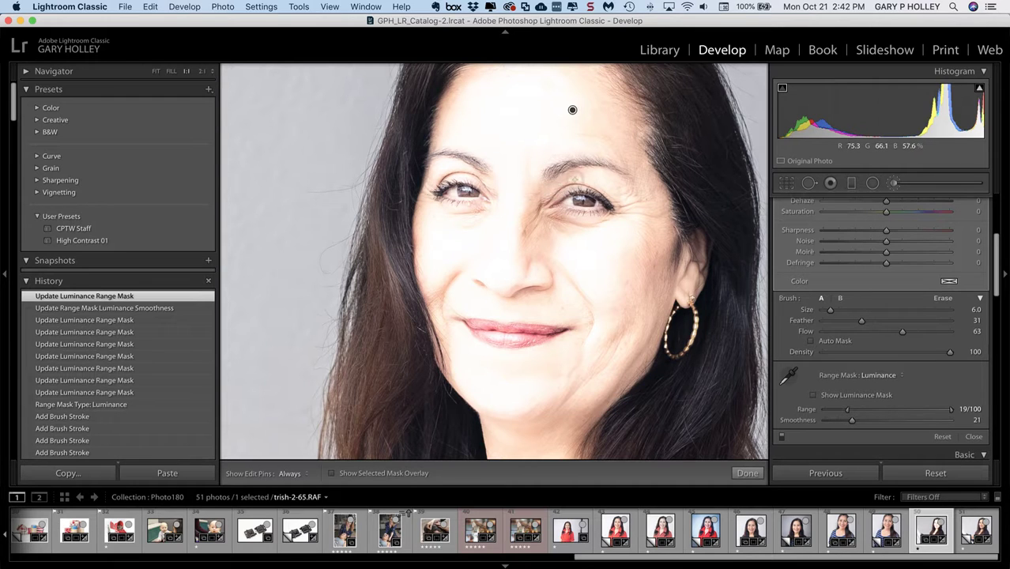
# Step: Lower the brush adjustment's exposure to about 0.88
pyautogui.scroll(6, 929, 266)
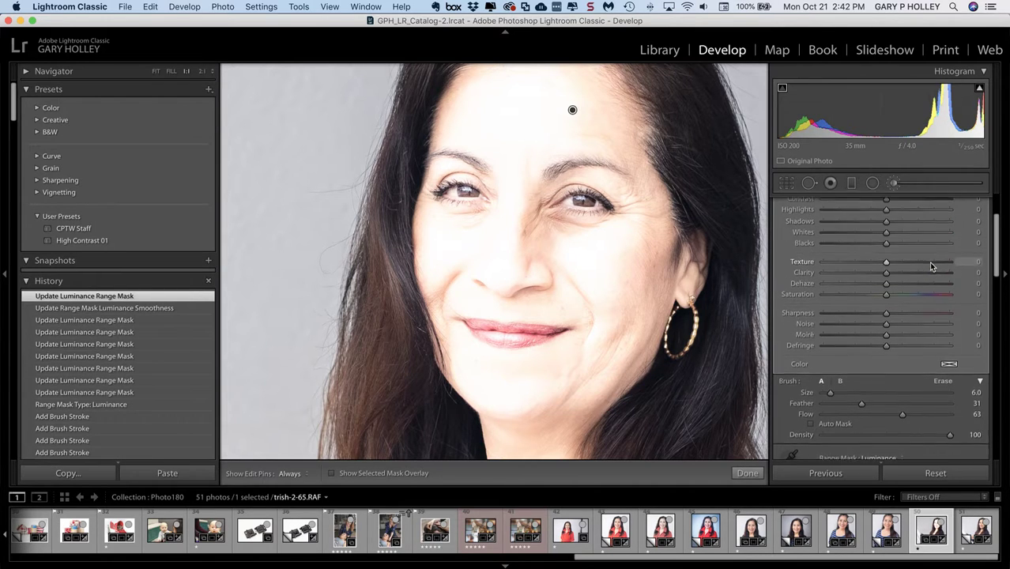
pyautogui.scroll(1, 916, 264)
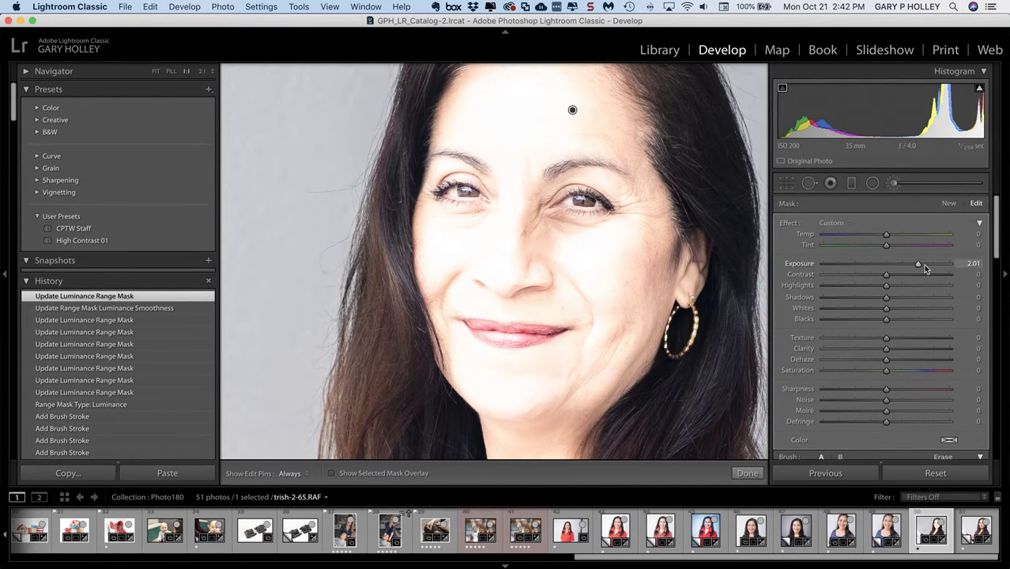
pyautogui.moveTo(917, 266); pyautogui.dragTo(898, 268)
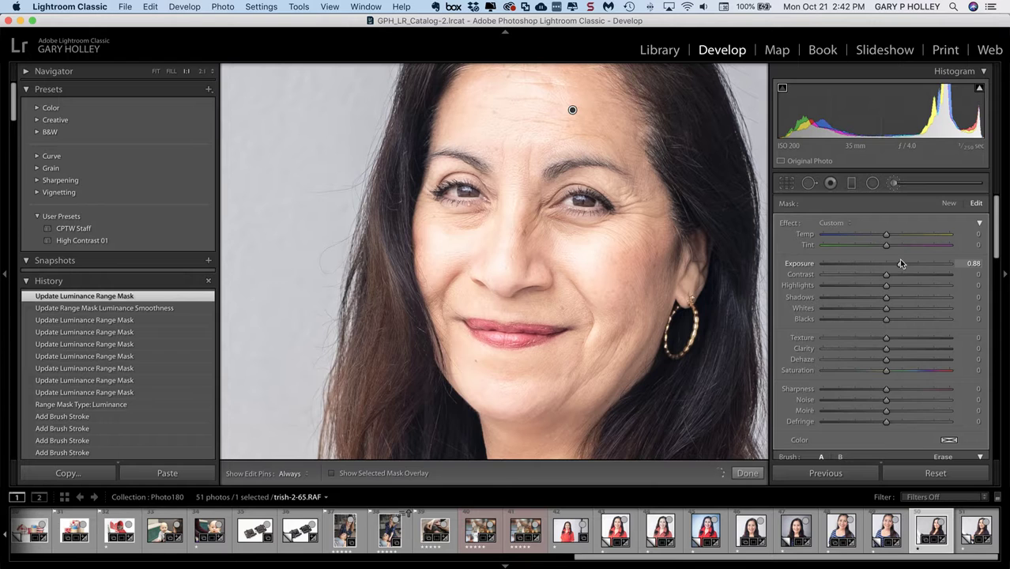
# Step: Close the Adjustment Brush and compare the woman's face before and after the edits in a split view at 1:1
pyautogui.moveTo(901, 263); pyautogui.dragTo(901, 263)
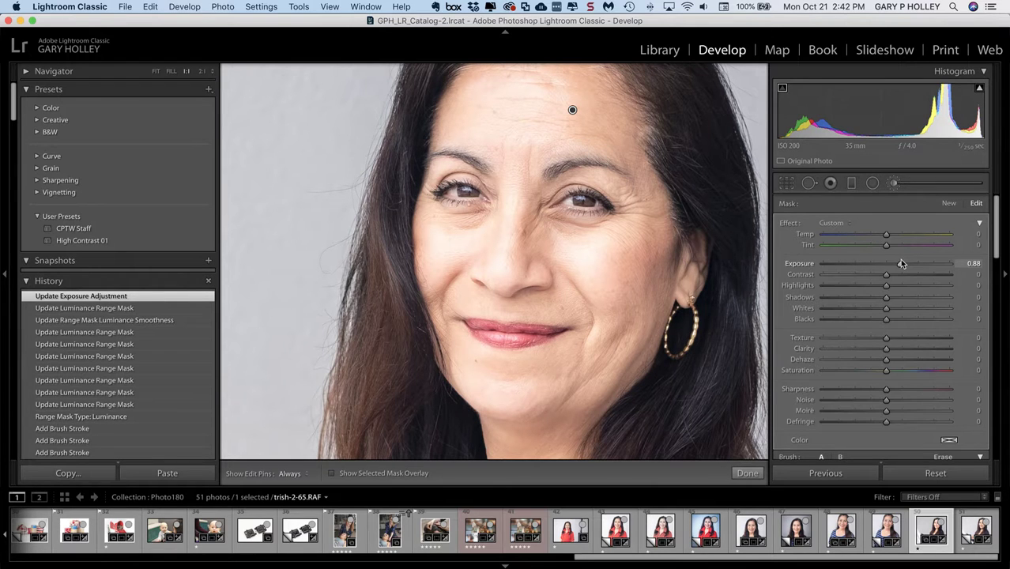
pyautogui.press('z')
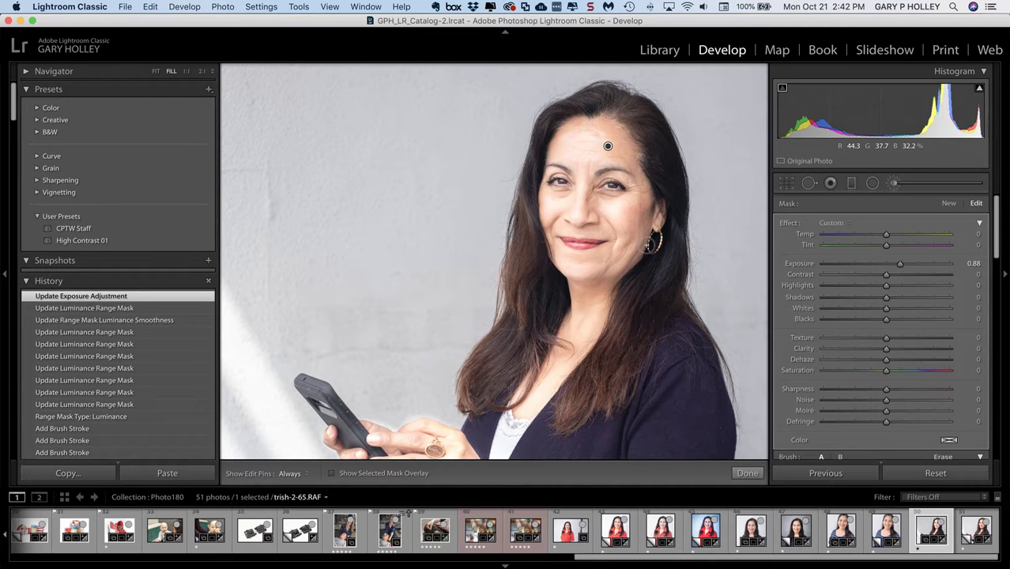
pyautogui.hotkey('shift', 'y')
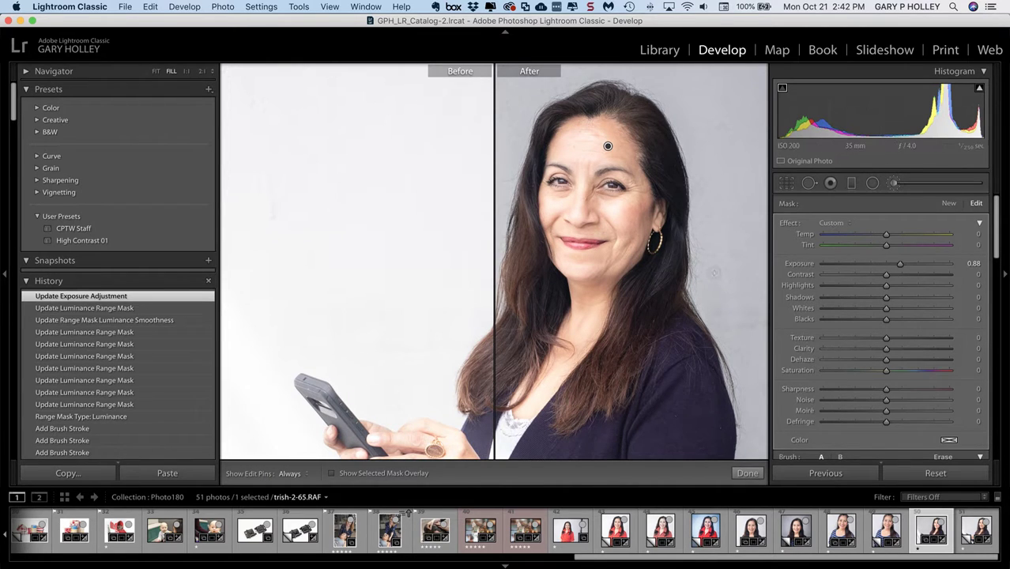
pyautogui.click(896, 183)
pyautogui.click(628, 219)
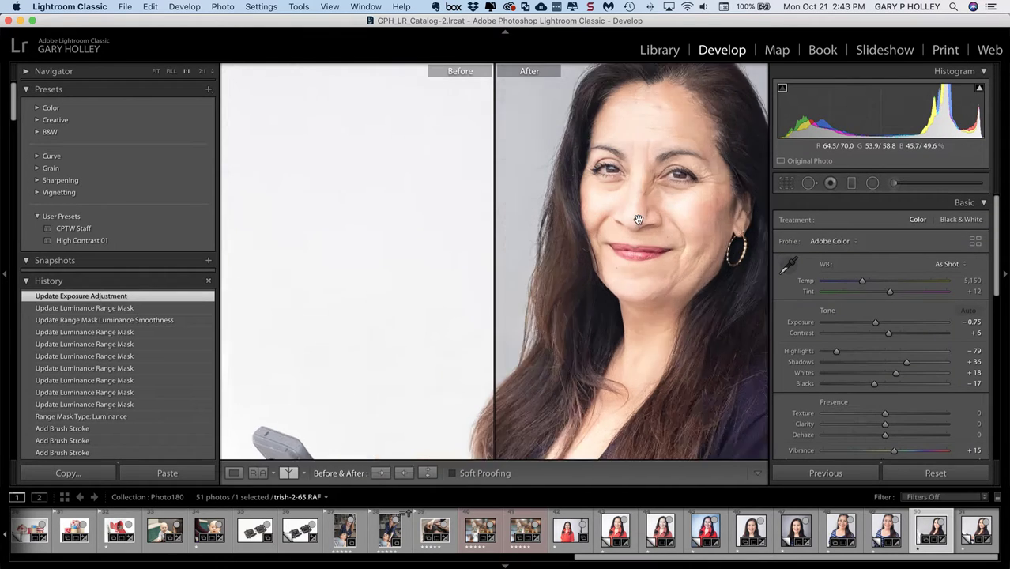
pyautogui.moveTo(650, 219); pyautogui.dragTo(351, 294)
pyautogui.moveTo(489, 199); pyautogui.dragTo(544, 170)
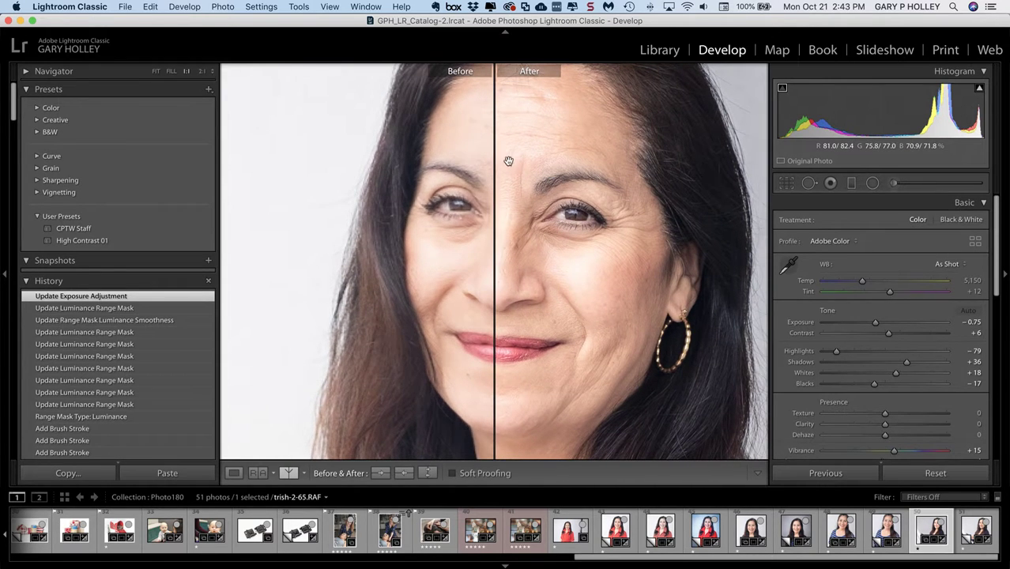
pyautogui.click(591, 260)
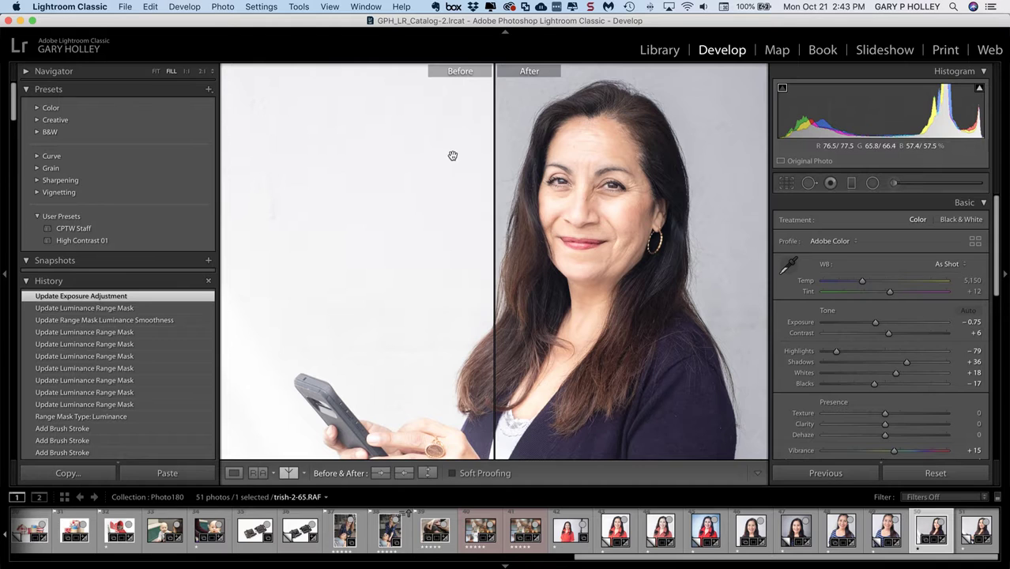
# Step: Compare the hands and phone in the split before/after view at 1:1, and return to the single-image view
pyautogui.click(537, 399)
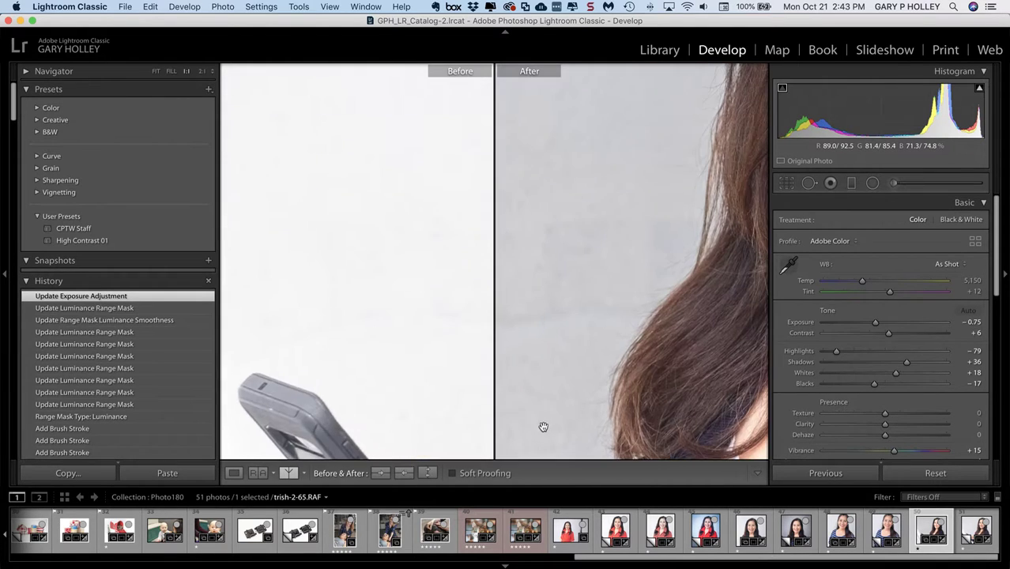
pyautogui.moveTo(543, 423); pyautogui.dragTo(623, 292)
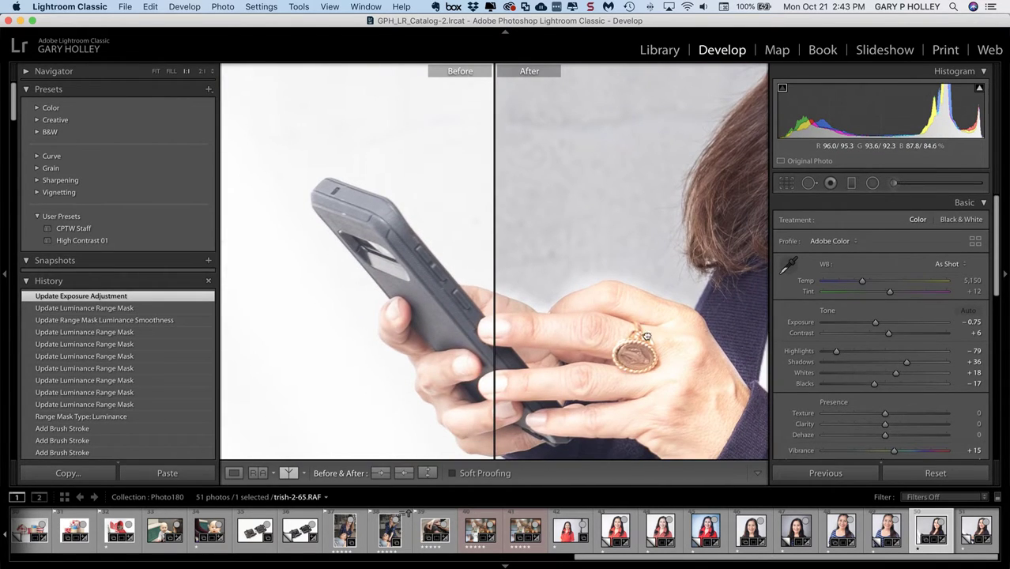
pyautogui.moveTo(645, 336); pyautogui.dragTo(585, 310)
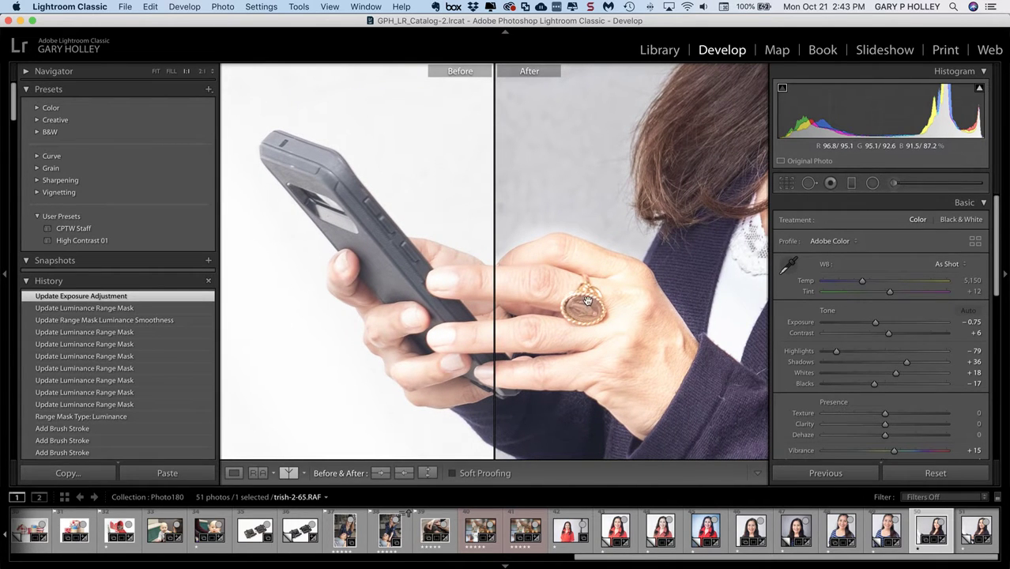
pyautogui.moveTo(509, 313); pyautogui.dragTo(590, 302)
pyautogui.click(582, 298)
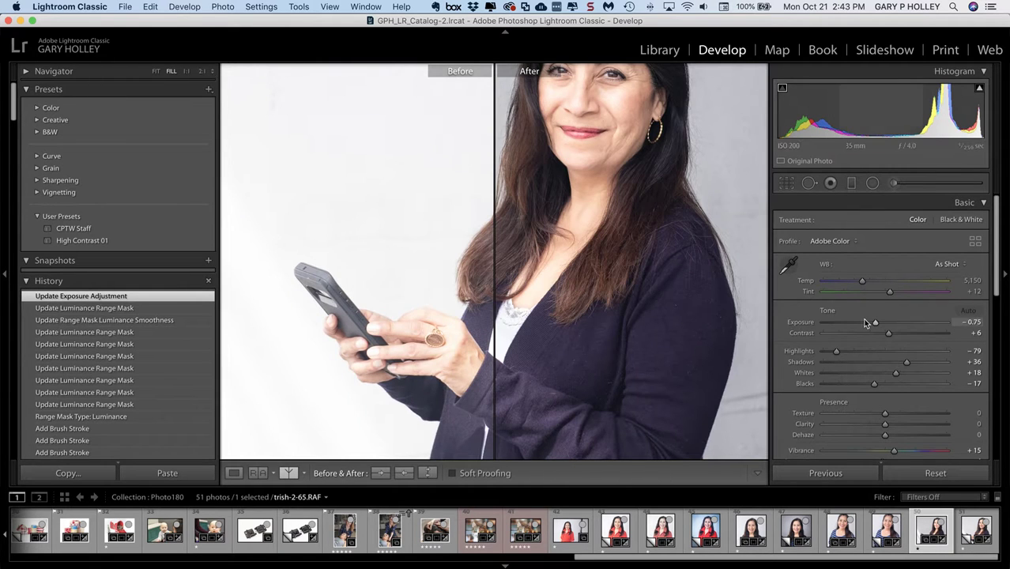
pyautogui.press('y')
# Step: Inspect the edges of the hands and the face at 1:1 for brightening that extends beyond the skin
pyautogui.click(456, 319)
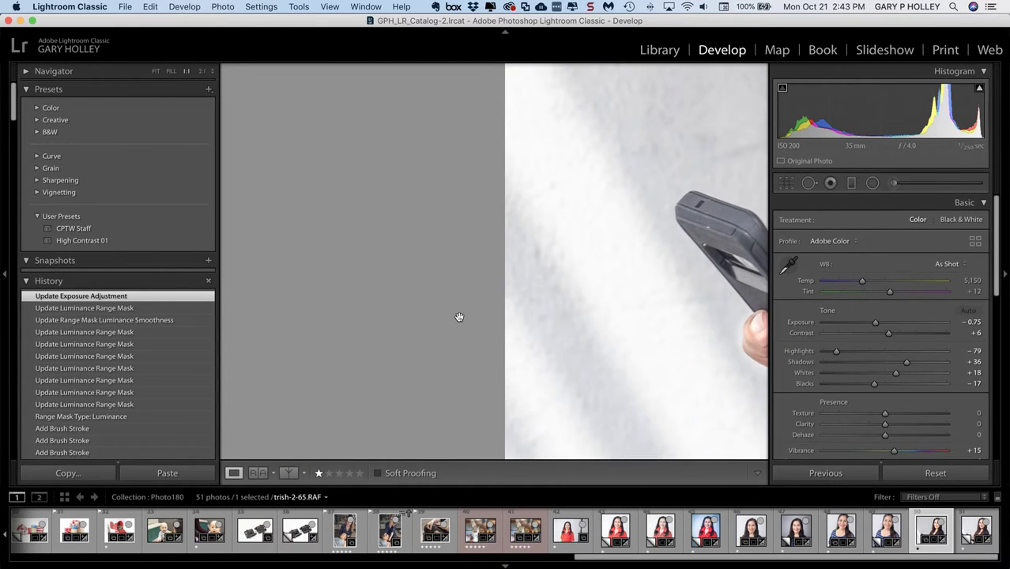
pyautogui.click(692, 309)
pyautogui.click(484, 355)
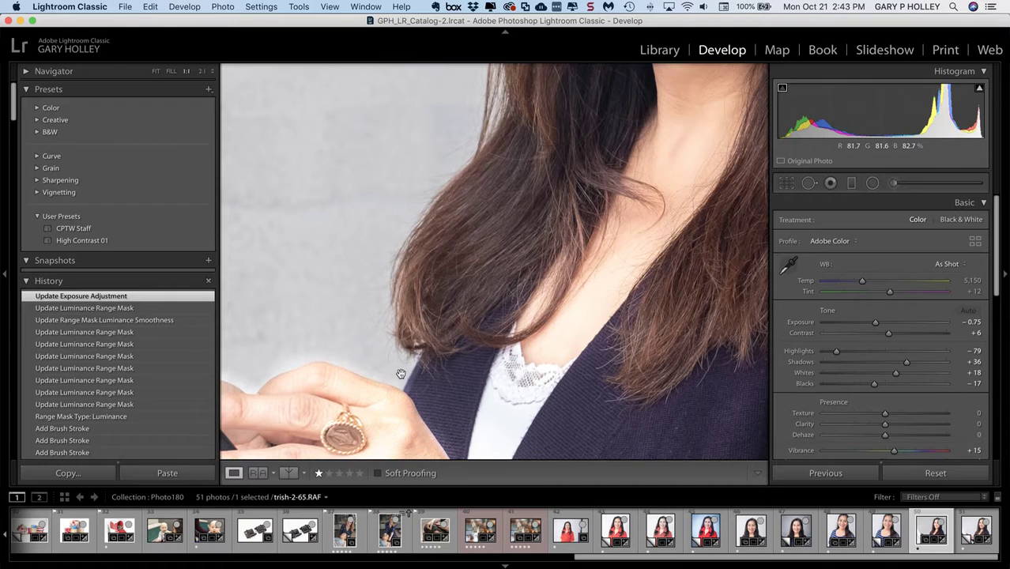
pyautogui.moveTo(401, 374); pyautogui.dragTo(513, 284)
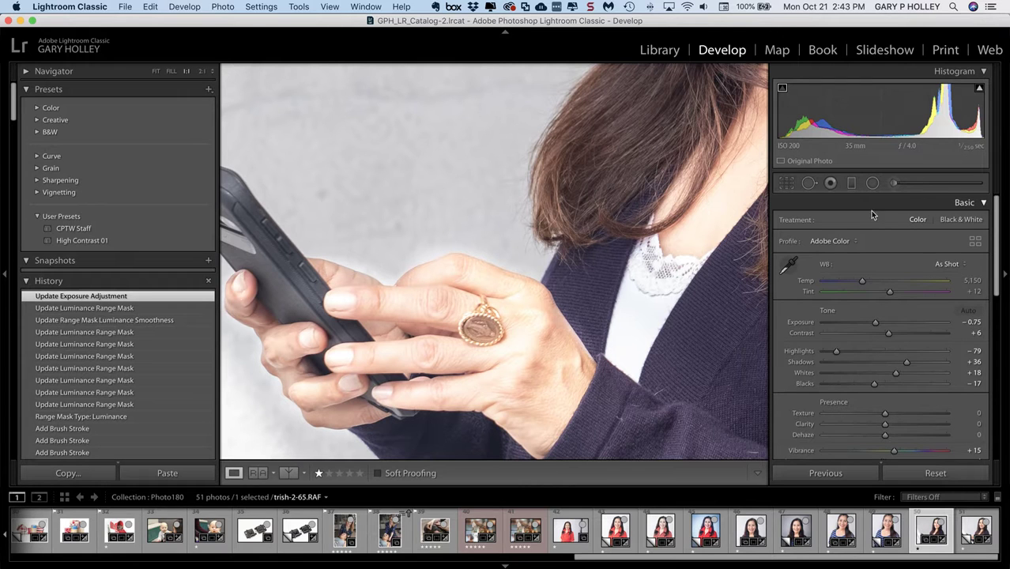
pyautogui.moveTo(648, 220); pyautogui.dragTo(586, 246)
pyautogui.scroll(10, 604, 198)
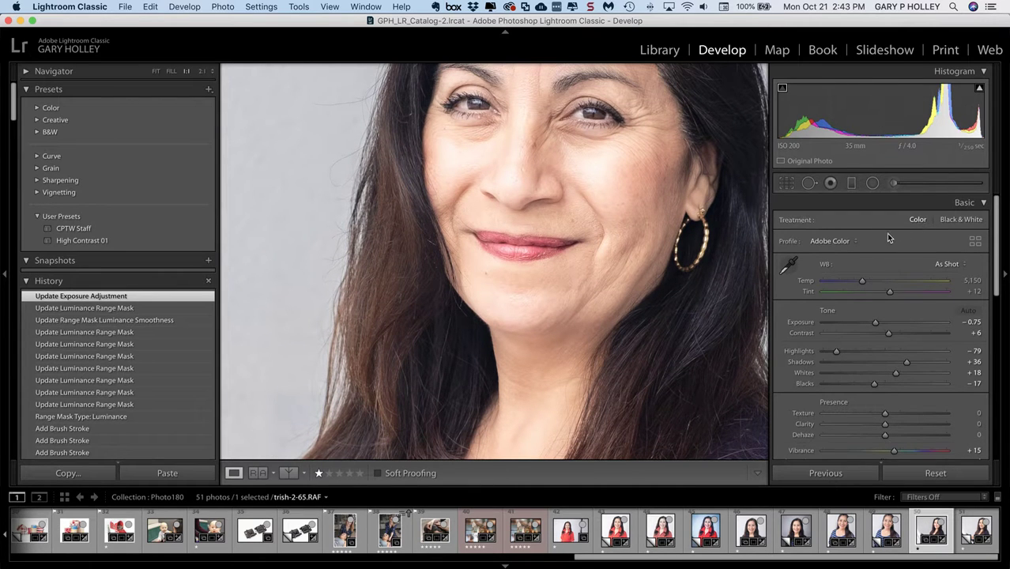
pyautogui.press('z')
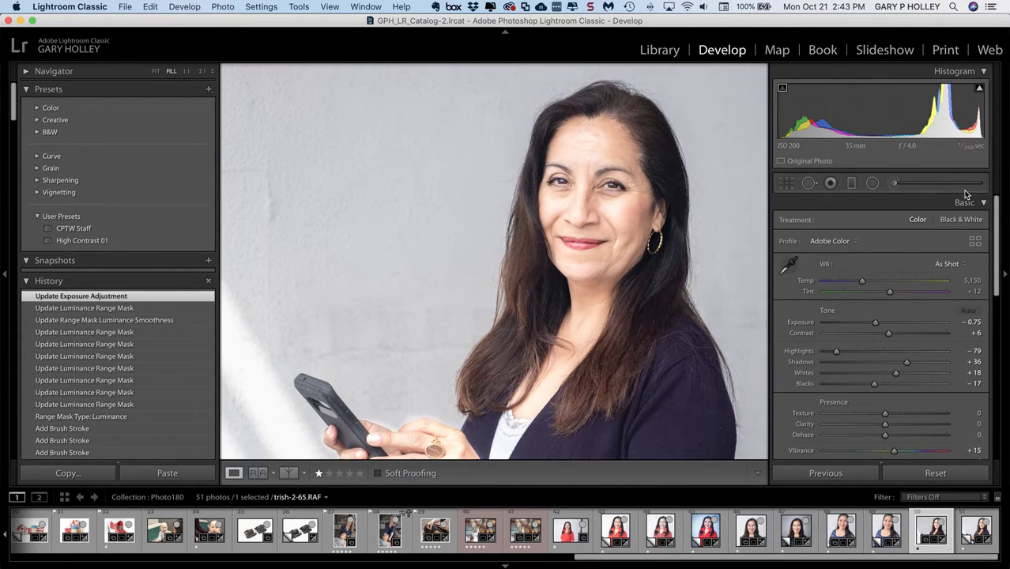
# Step: Reopen the Adjustment Brush, select its pin on the forehead, and show the mask overlay on the hands at 1:1
pyautogui.click(893, 183)
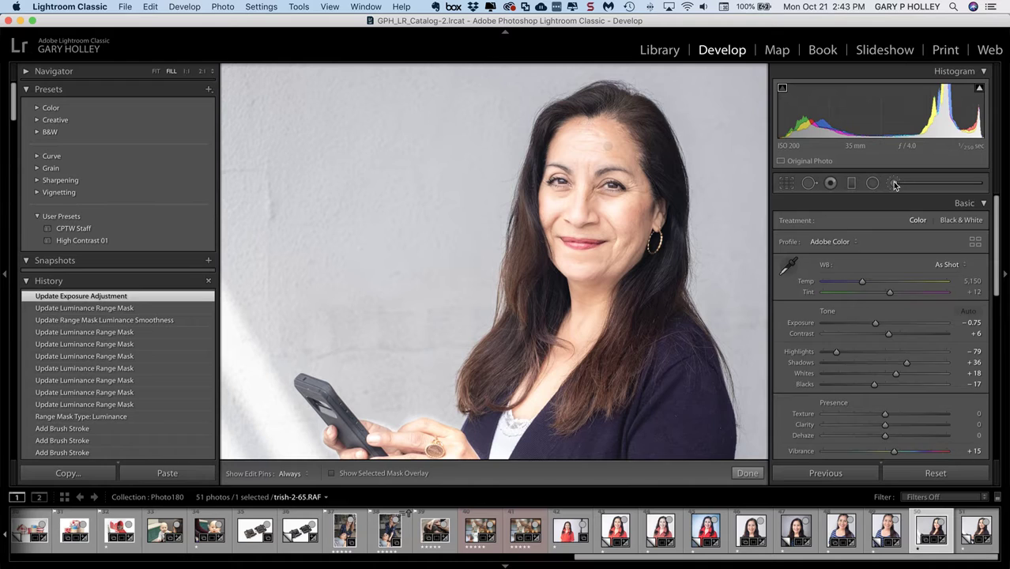
pyautogui.click(609, 147)
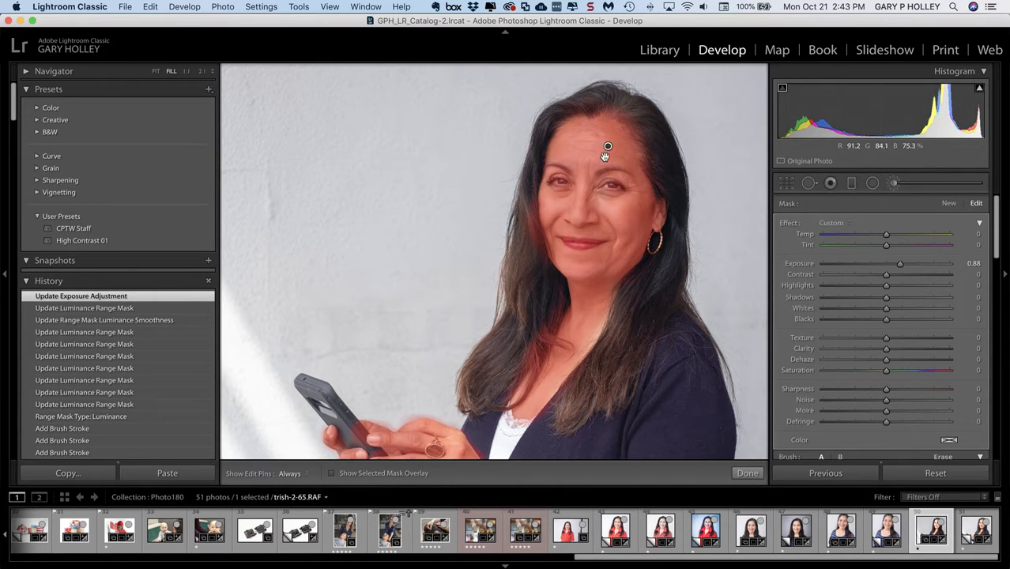
pyautogui.click(332, 473)
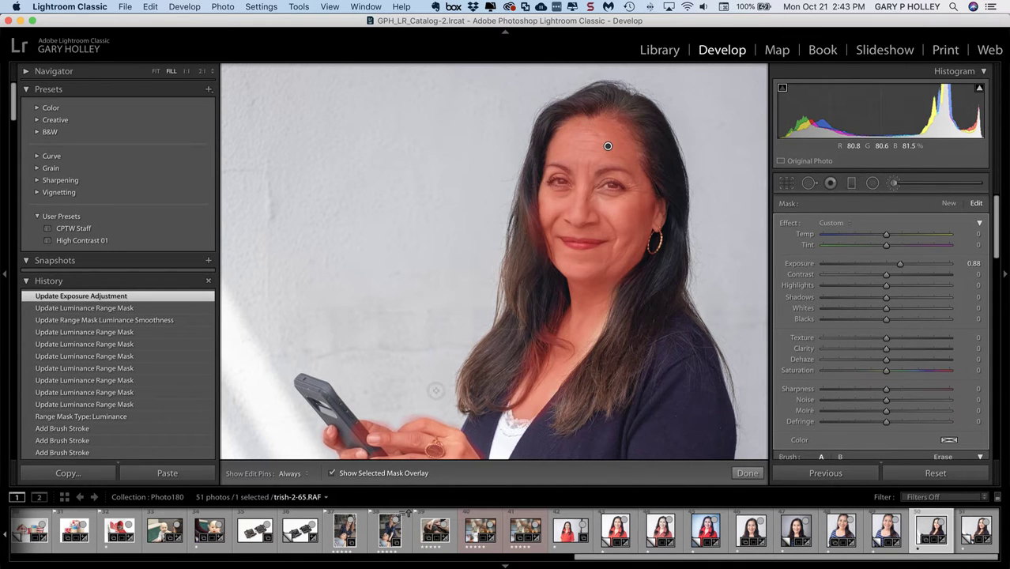
pyautogui.scroll(-5, 422, 368)
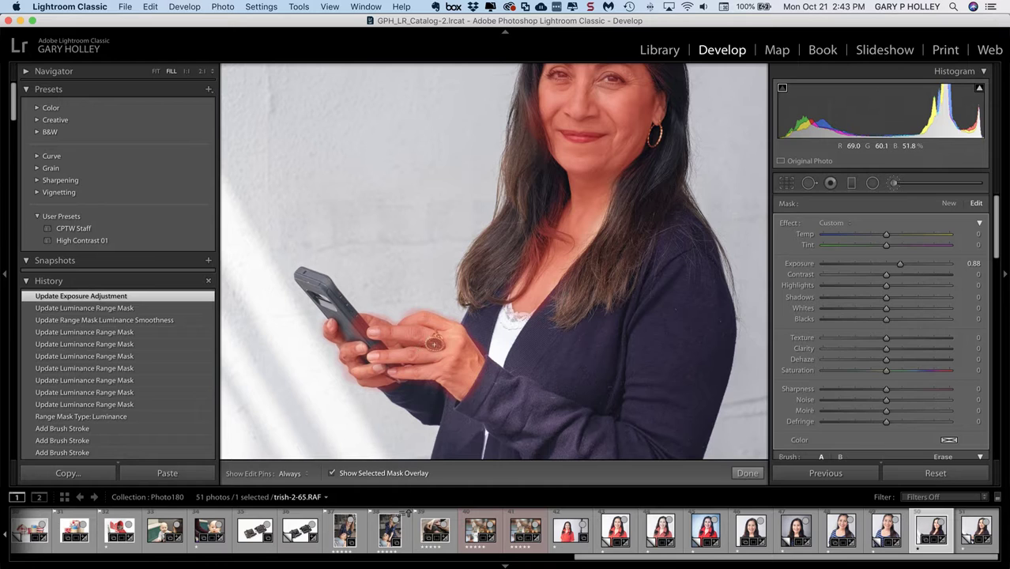
pyautogui.click(435, 355)
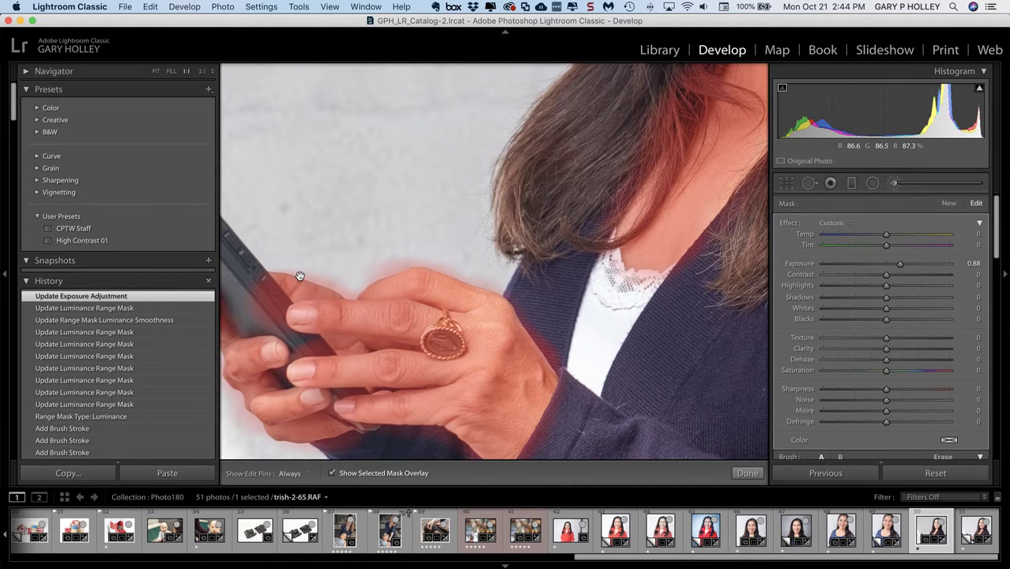
pyautogui.moveTo(300, 276); pyautogui.dragTo(372, 279)
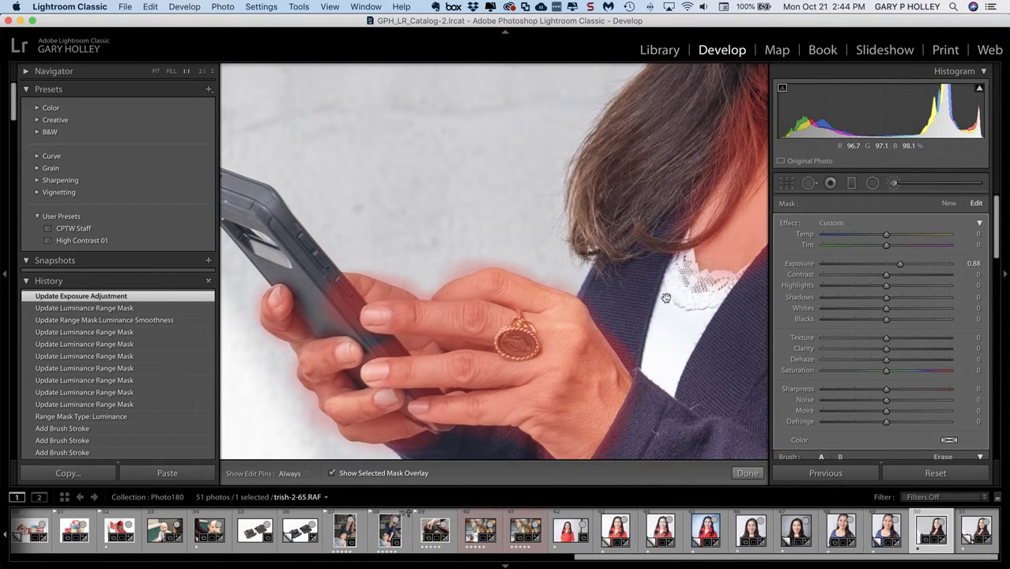
# Step: Erase the mask spill on the wall above the knuckles with a size 7.0 eraser, and hide the mask overlay
pyautogui.scroll(-5, 914, 382)
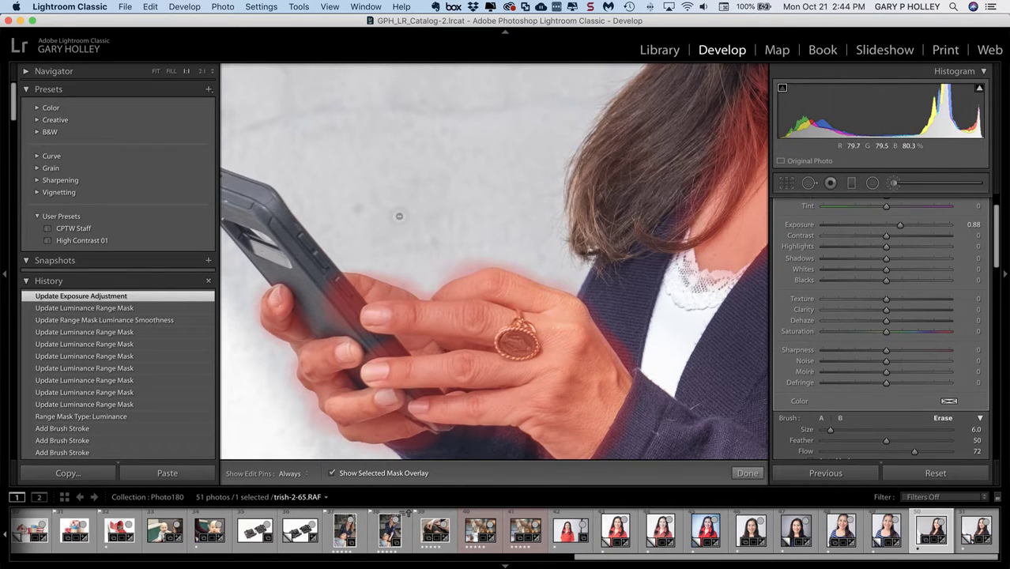
pyautogui.press('[')
pyautogui.press('[')
pyautogui.press('h')
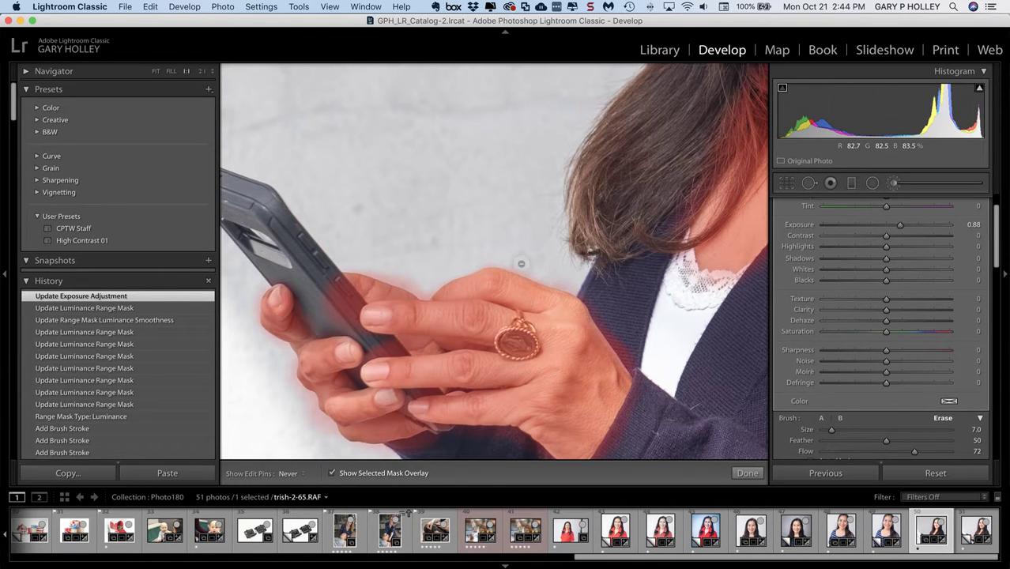
pyautogui.moveTo(549, 258)
pyautogui.mouseDown()
pyautogui.moveTo(464, 258)
pyautogui.moveTo(425, 285)
pyautogui.moveTo(372, 268)
pyautogui.moveTo(419, 291)
pyautogui.mouseUp()
pyautogui.click(370, 473)
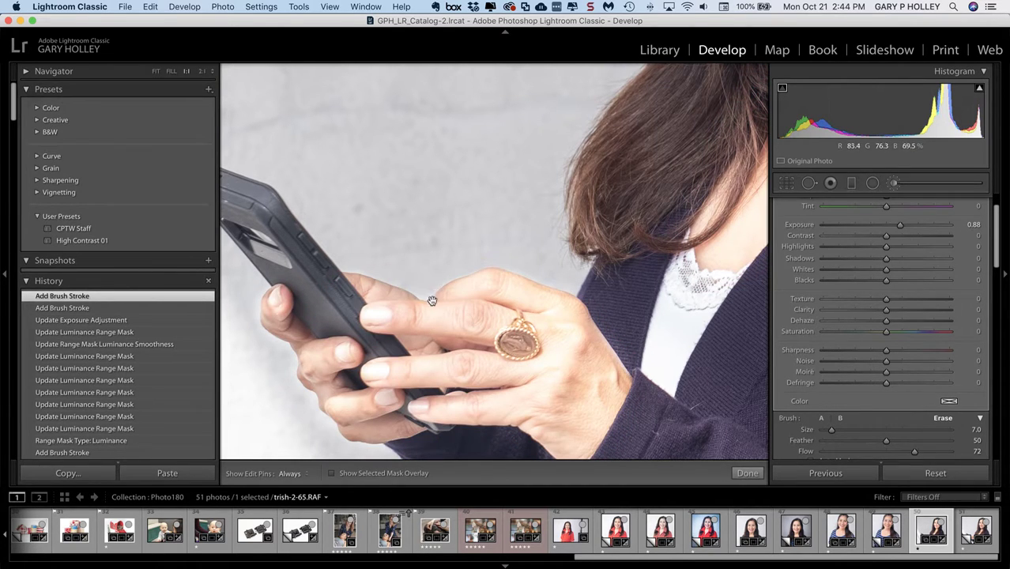
# Step: Erase the remaining glow on the wall between the fingers and around the phone and thumb
pyautogui.press('h')
pyautogui.moveTo(444, 269); pyautogui.dragTo(422, 283)
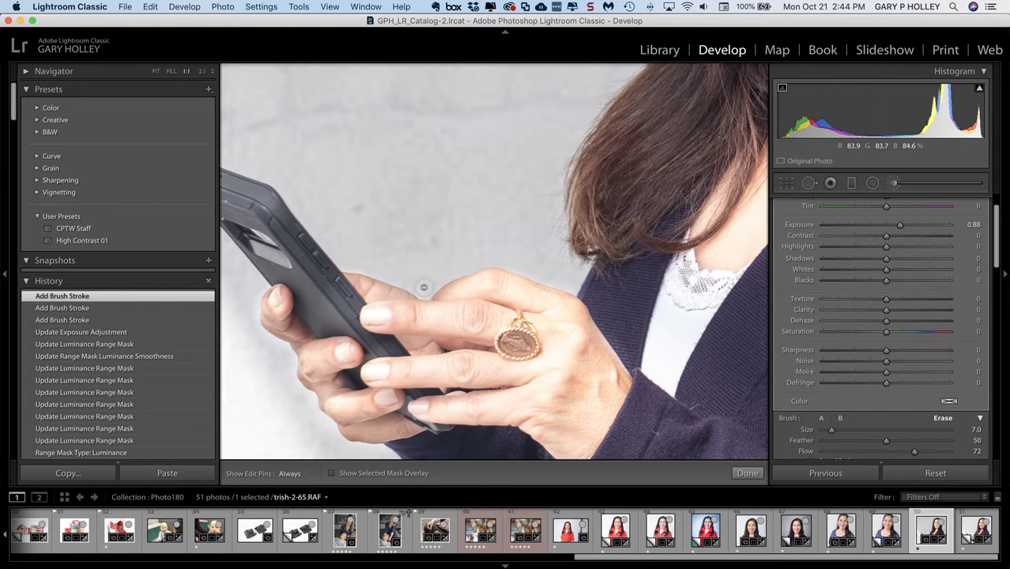
pyautogui.press('h')
pyautogui.moveTo(358, 263); pyautogui.dragTo(271, 298)
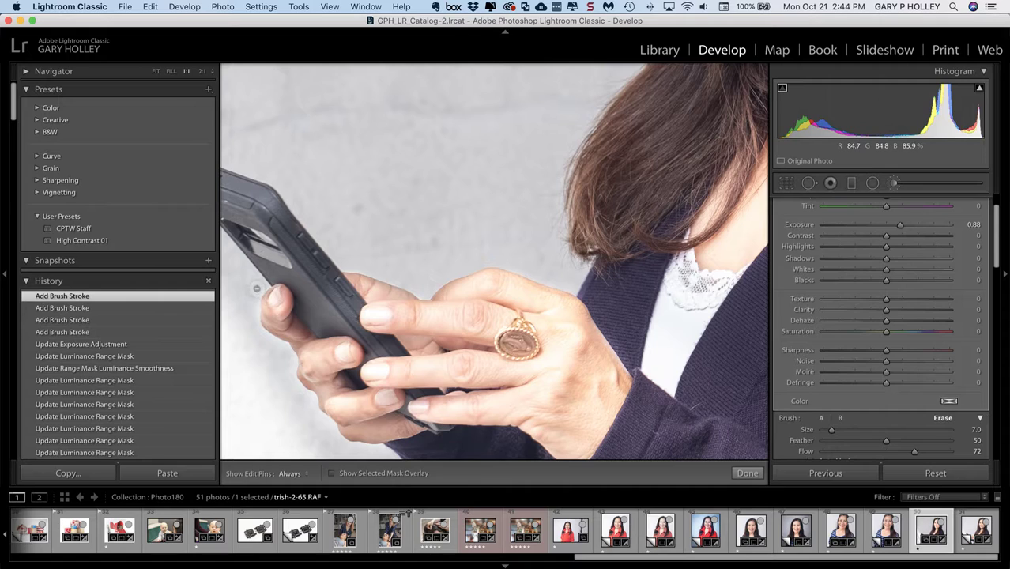
pyautogui.press('h')
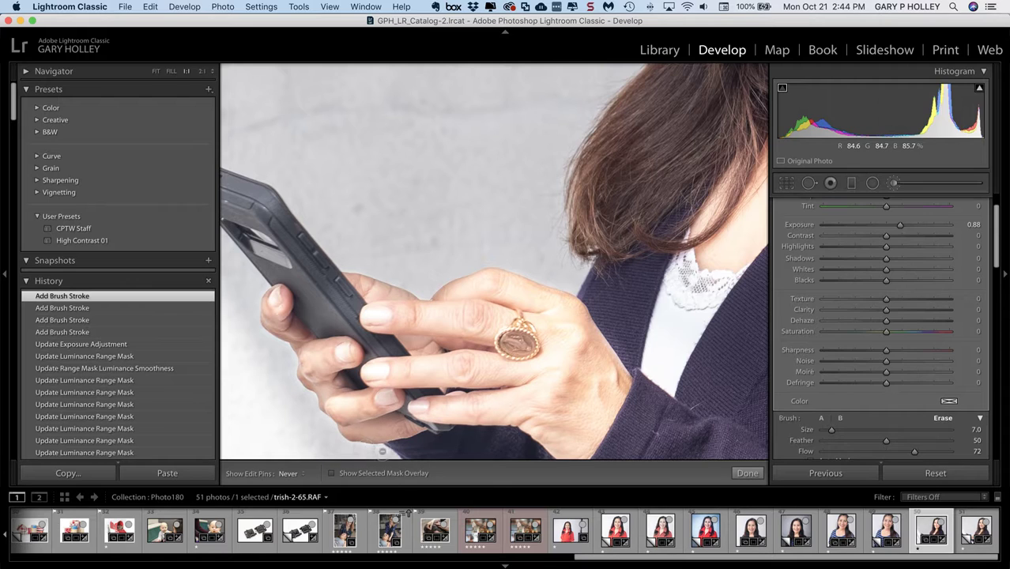
# Step: Erase the brightening from the cardigan beside the wrist and from the wall just above the hand
pyautogui.click(556, 298)
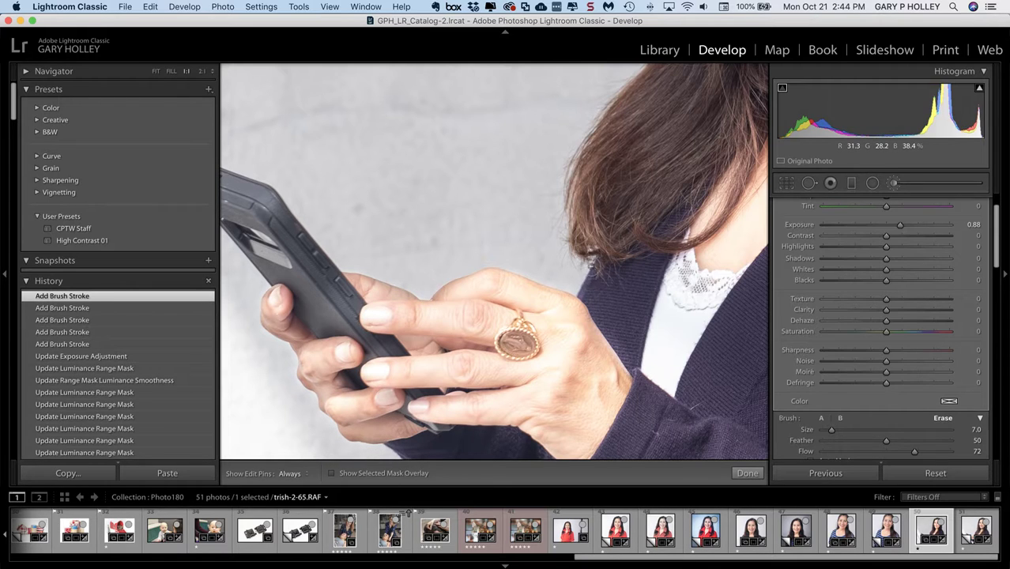
pyautogui.click(586, 288)
pyautogui.press('h')
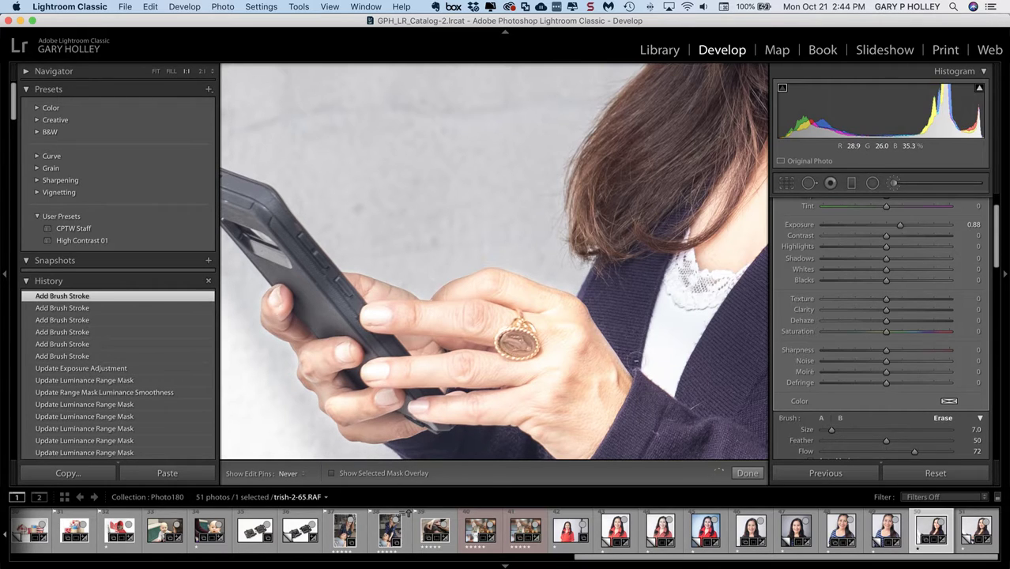
pyautogui.click(655, 352)
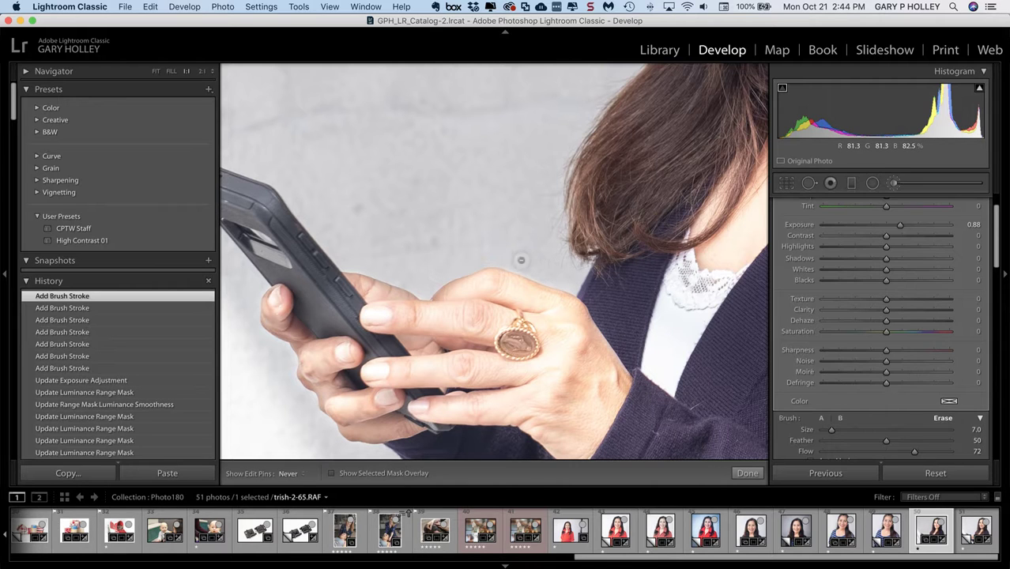
pyautogui.click(523, 245)
pyautogui.click(641, 150)
# Step: Check the face and neckline, and erase the brightening that spills onto the cardigan along the back of the hand and the cuff
pyautogui.moveTo(693, 135)
pyautogui.mouseDown()
pyautogui.moveTo(544, 226)
pyautogui.moveTo(446, 313)
pyautogui.mouseUp()
pyautogui.moveTo(924, 52); pyautogui.dragTo(1007, 36)
pyautogui.scroll(10, 587, 182)
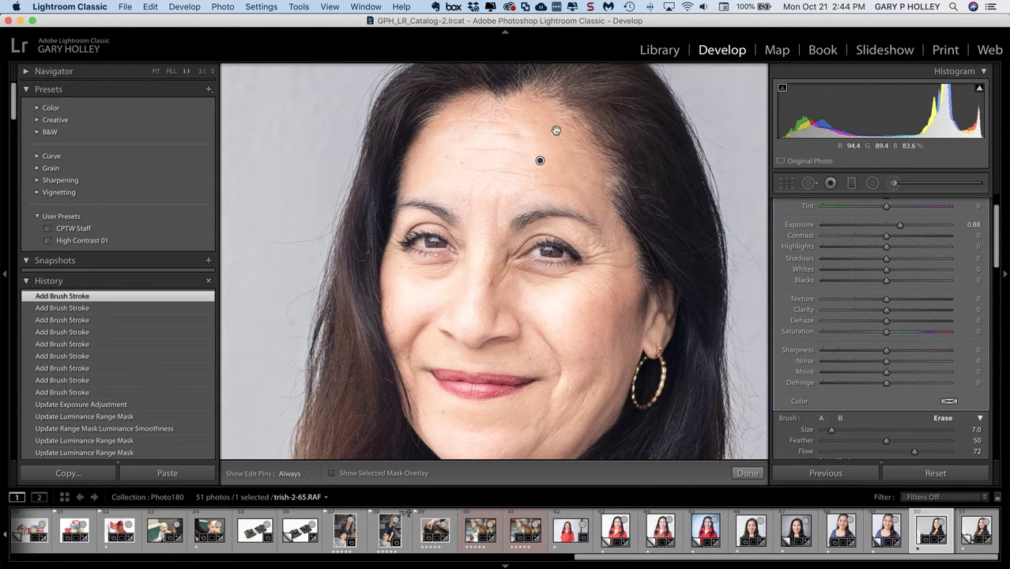
pyautogui.moveTo(588, 357); pyautogui.dragTo(518, 118)
pyautogui.moveTo(487, 300); pyautogui.dragTo(531, 176)
pyautogui.scroll(-5, 531, 176)
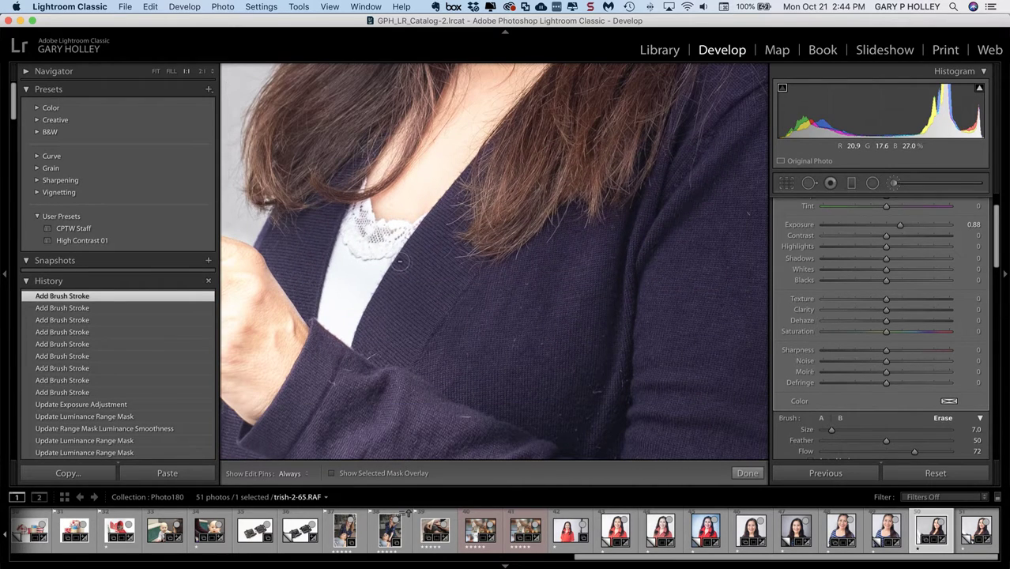
pyautogui.moveTo(297, 250); pyautogui.dragTo(395, 244)
pyautogui.press('h')
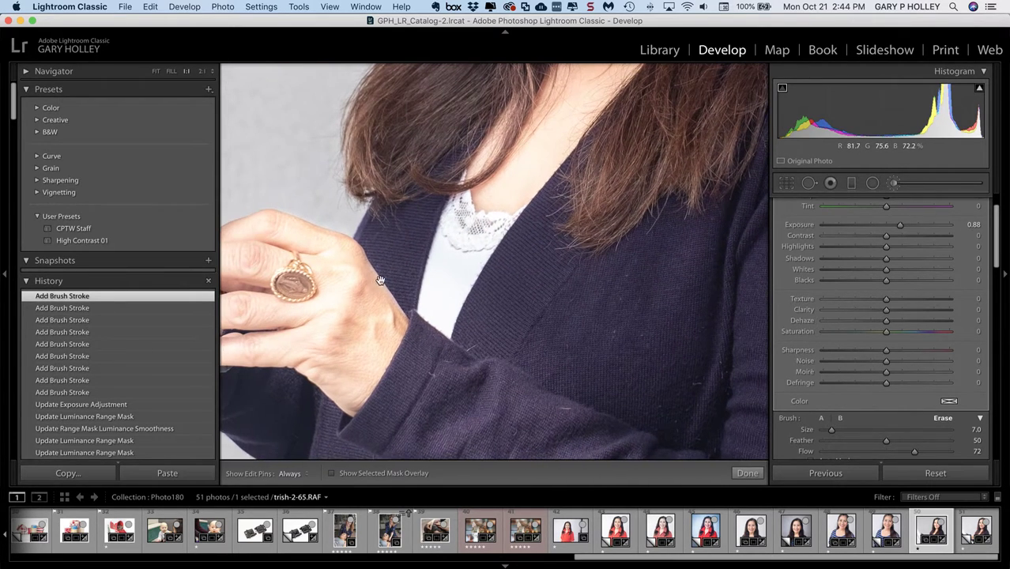
pyautogui.moveTo(408, 301); pyautogui.dragTo(365, 239)
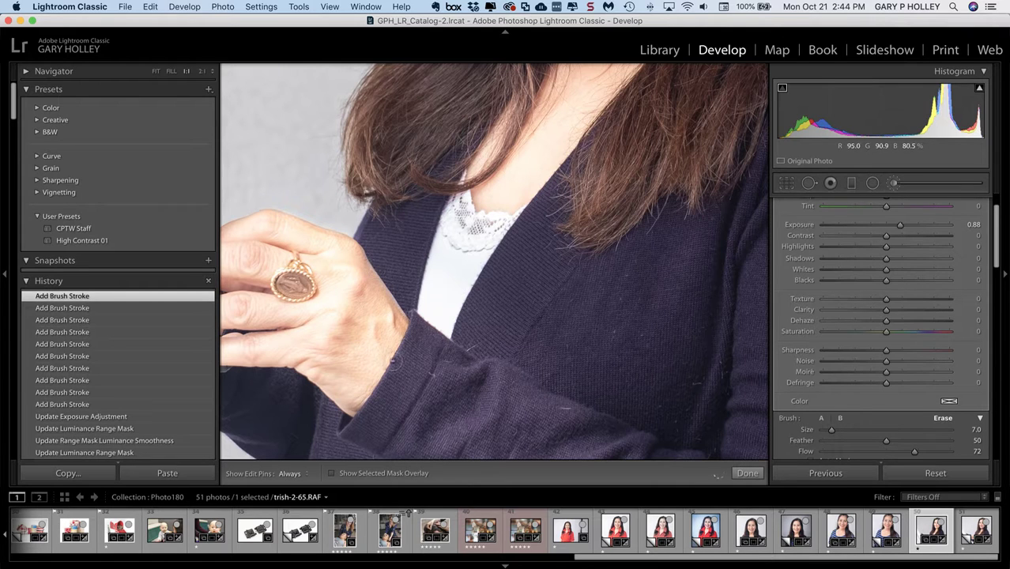
pyautogui.moveTo(336, 413); pyautogui.dragTo(309, 376)
pyautogui.press('h')
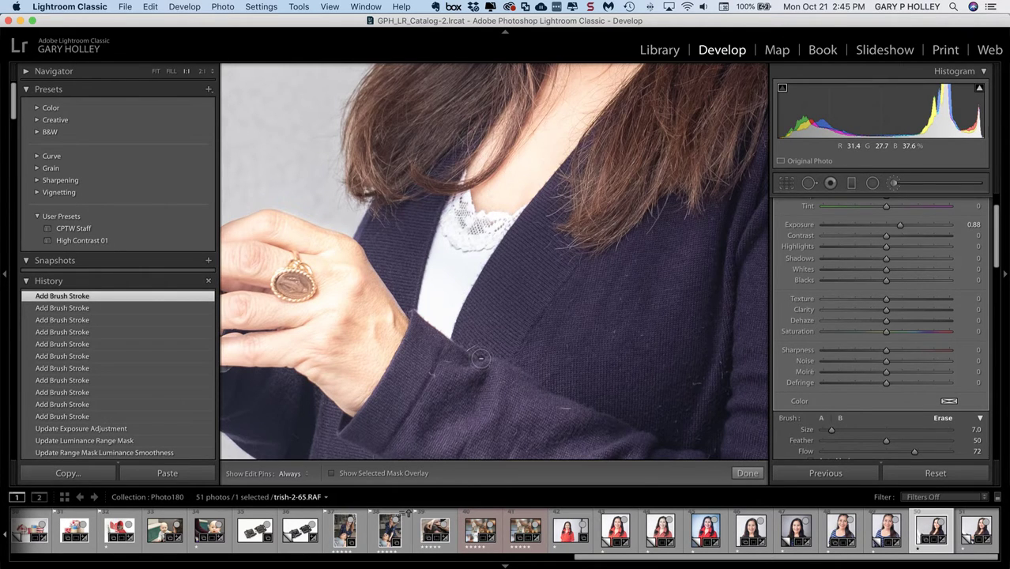
# Step: View the whole portrait, close the Adjustment Brush, and compare the face close up using Before/After Left/Right
pyautogui.press('z')
pyautogui.press('z')
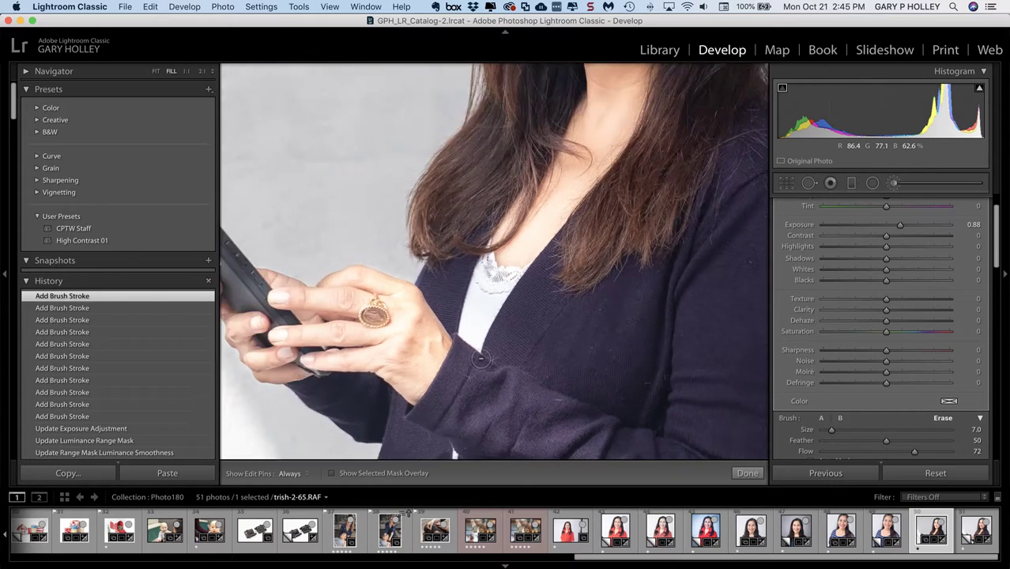
pyautogui.press('z')
pyautogui.press('super+minus')
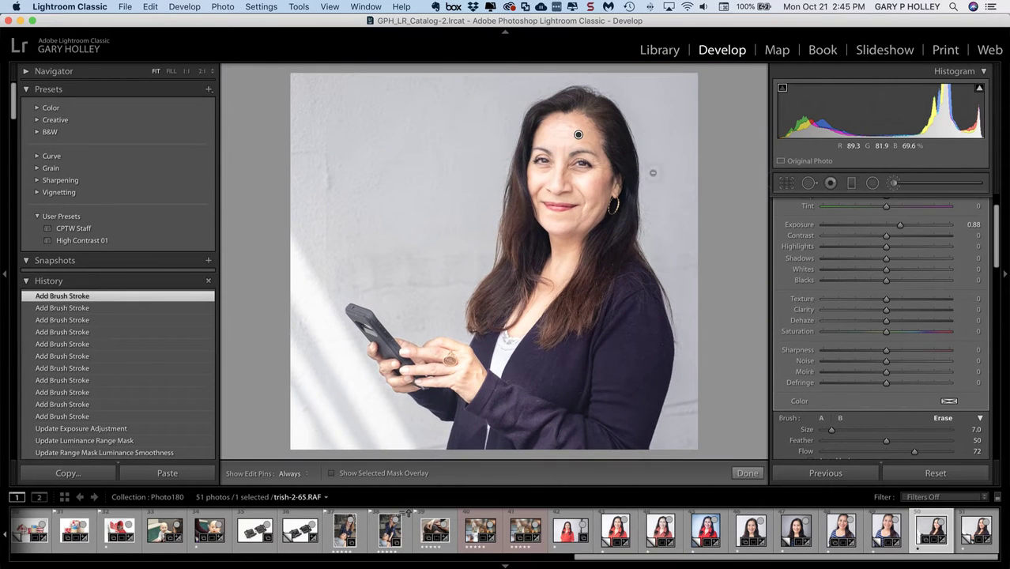
pyautogui.click(895, 183)
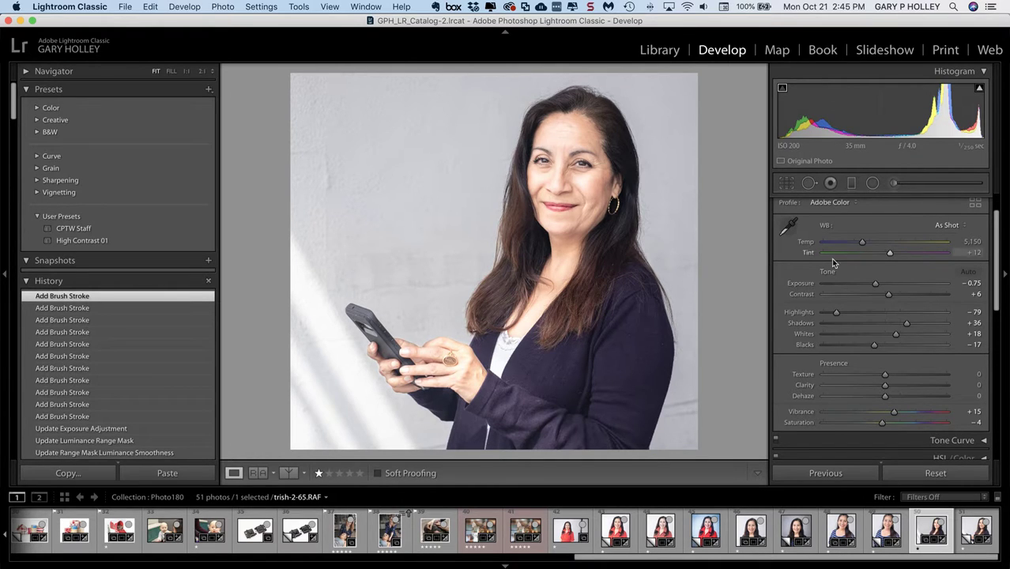
pyautogui.click(288, 472)
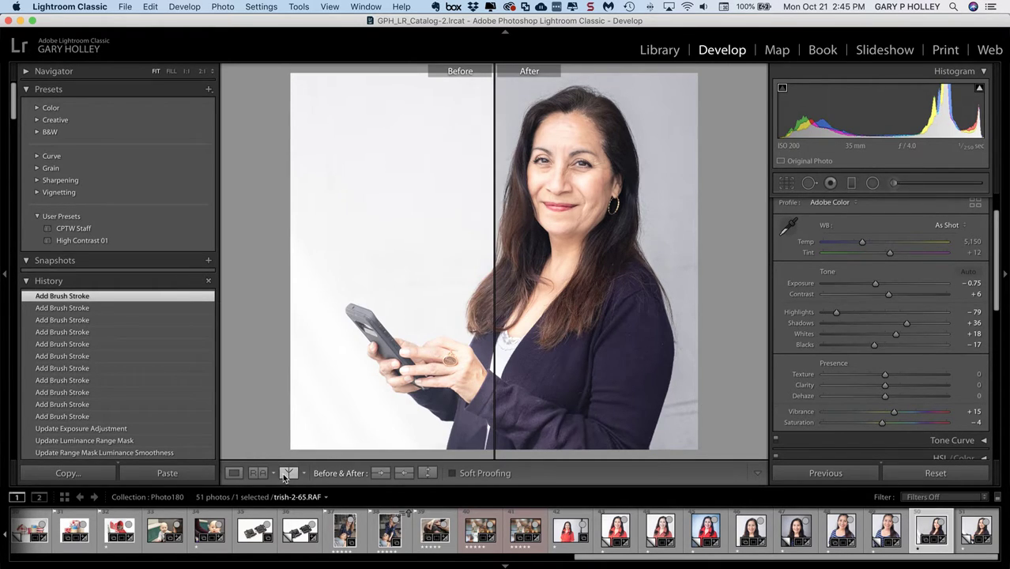
pyautogui.click(304, 473)
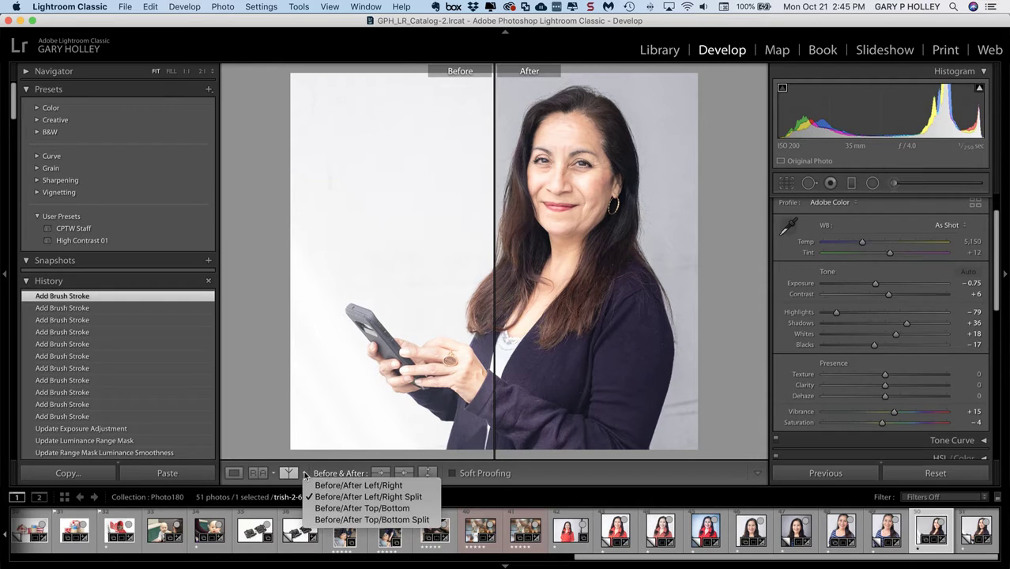
pyautogui.click(356, 485)
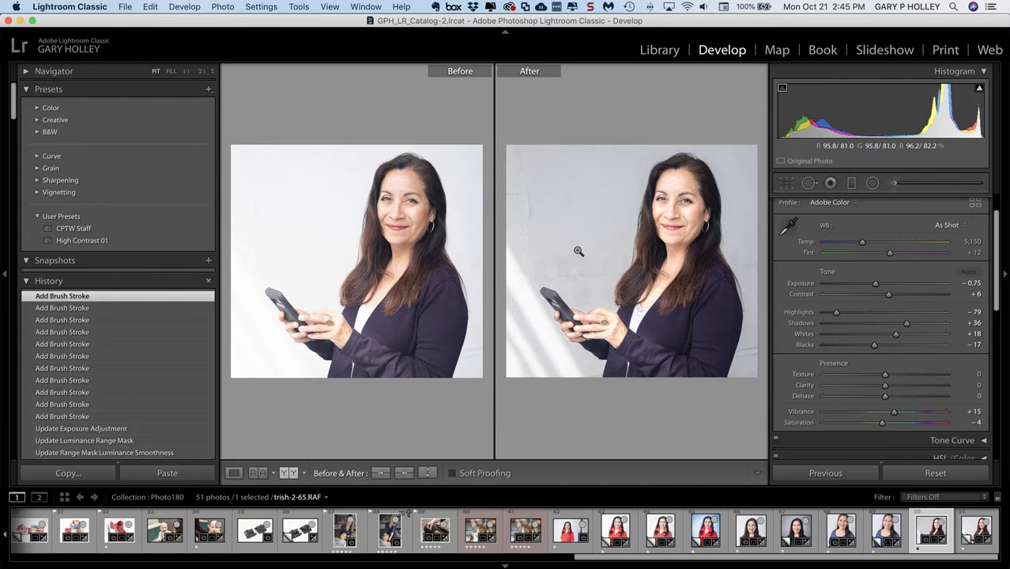
pyautogui.click(700, 211)
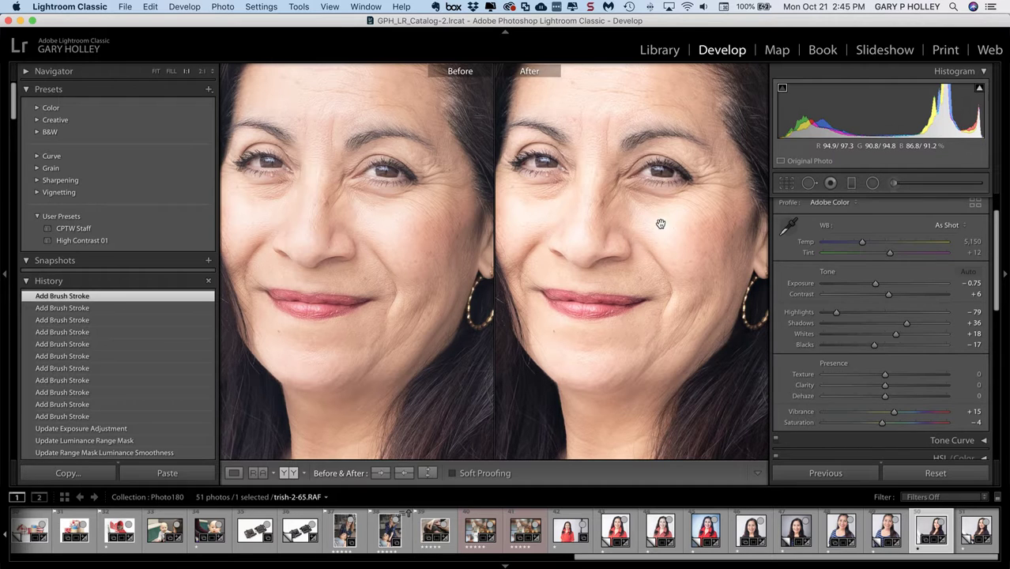
# Step: Reopen the Adjustment Brush and select the skin-brightening mask by its pin on the forehead
pyautogui.click(894, 184)
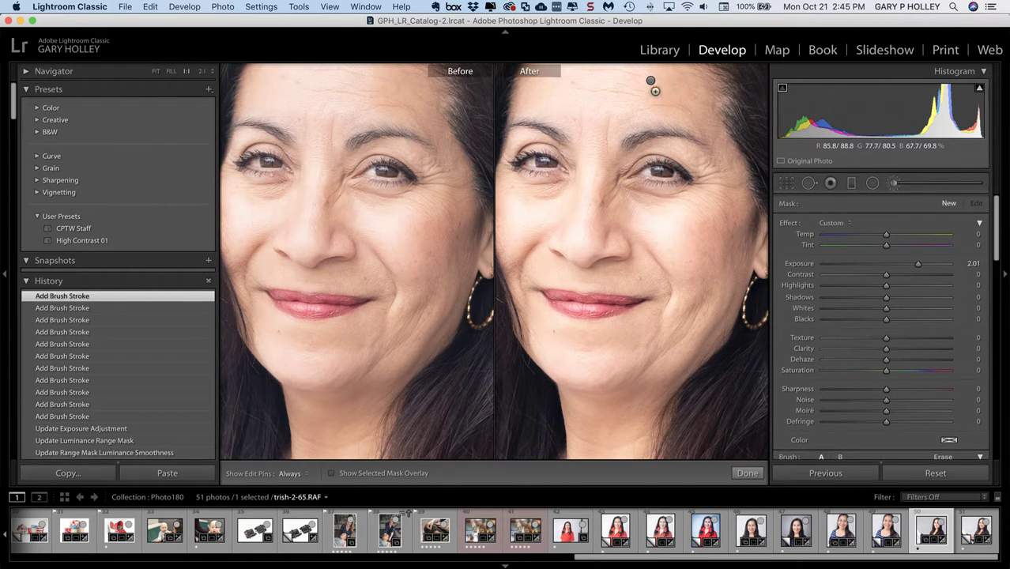
pyautogui.click(650, 81)
pyautogui.moveTo(917, 263); pyautogui.dragTo(900, 265)
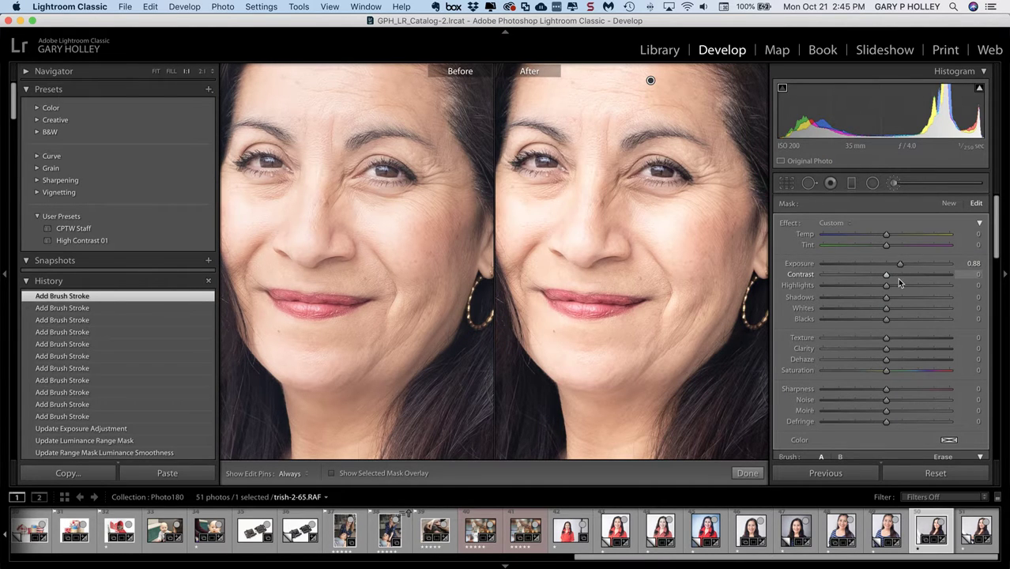
# Step: Try the skin mask's Highlights at -100 and at 100, and undo the change
pyautogui.moveTo(886, 286); pyautogui.dragTo(800, 286)
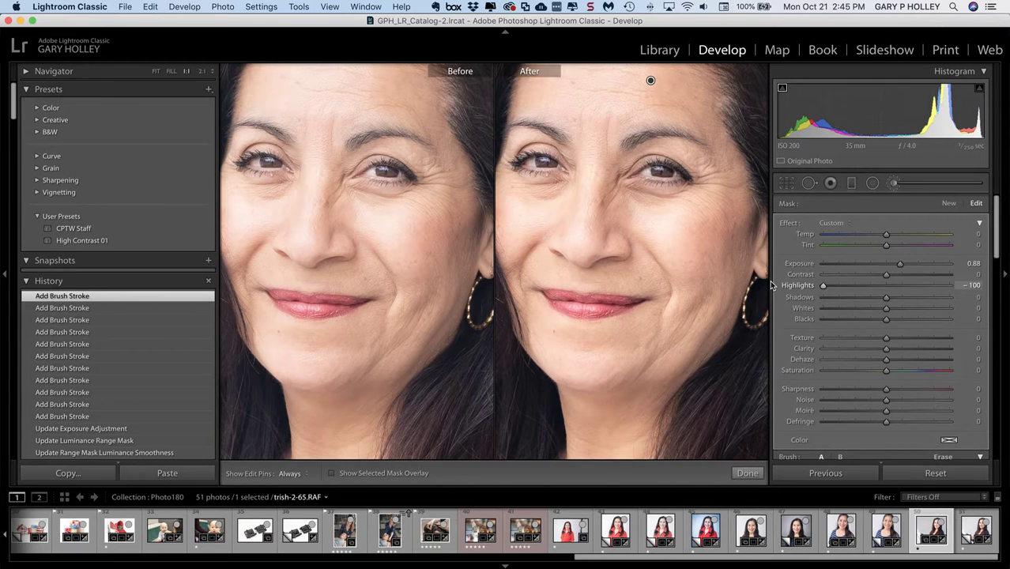
pyautogui.moveTo(768, 279); pyautogui.dragTo(1005, 287)
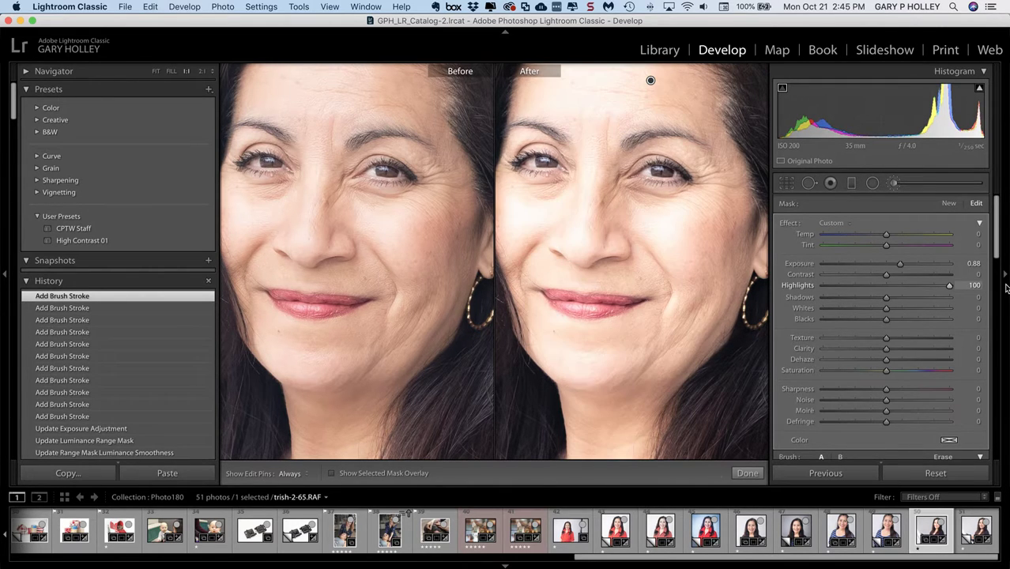
pyautogui.press('super+z')
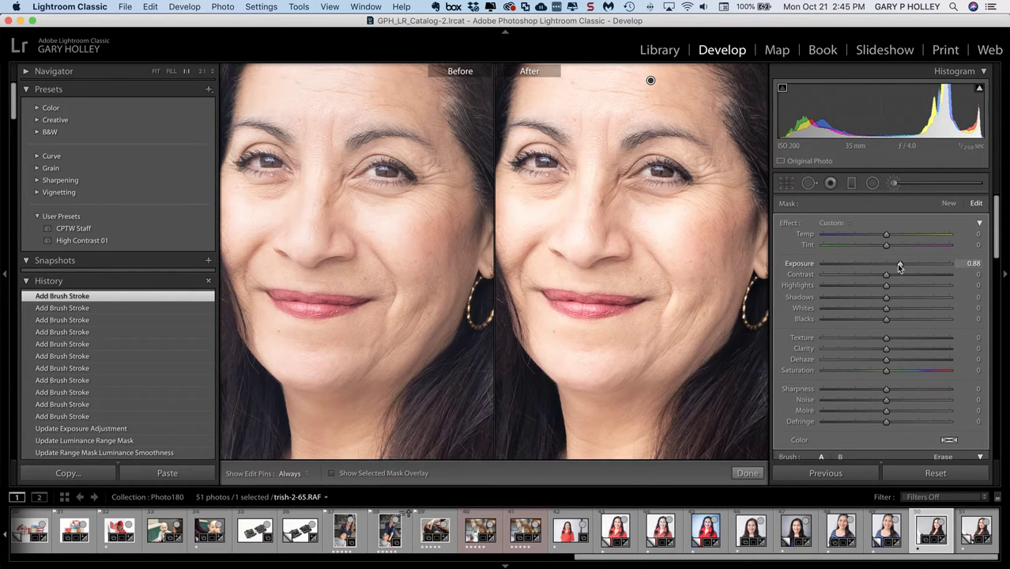
# Step: Set the skin mask's Exposure to 0.66, Highlights to 13 and Shadows to 12, and leave the before/after comparison and the brush
pyautogui.moveTo(898, 268); pyautogui.dragTo(893, 296)
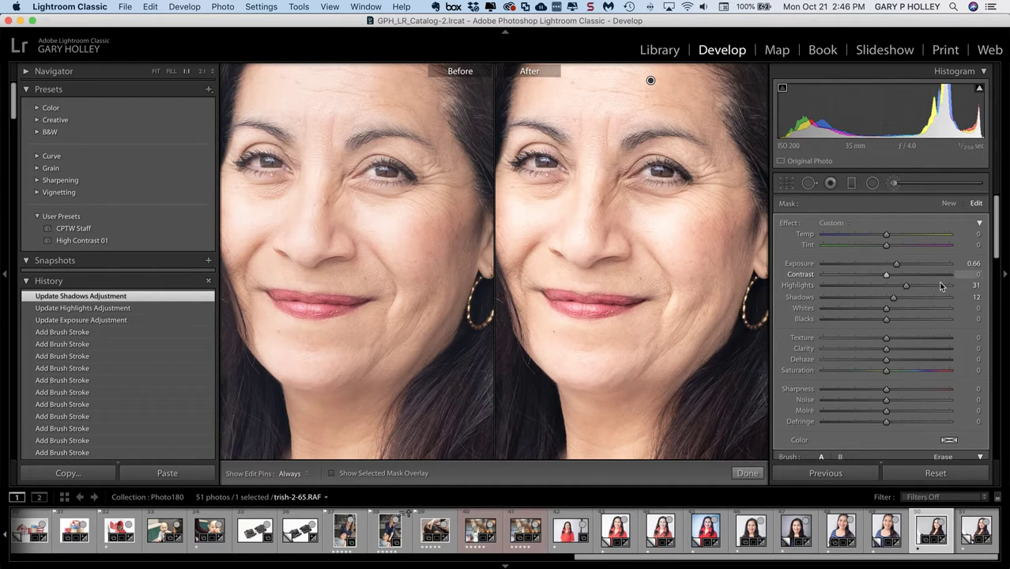
pyautogui.moveTo(904, 289); pyautogui.dragTo(893, 291)
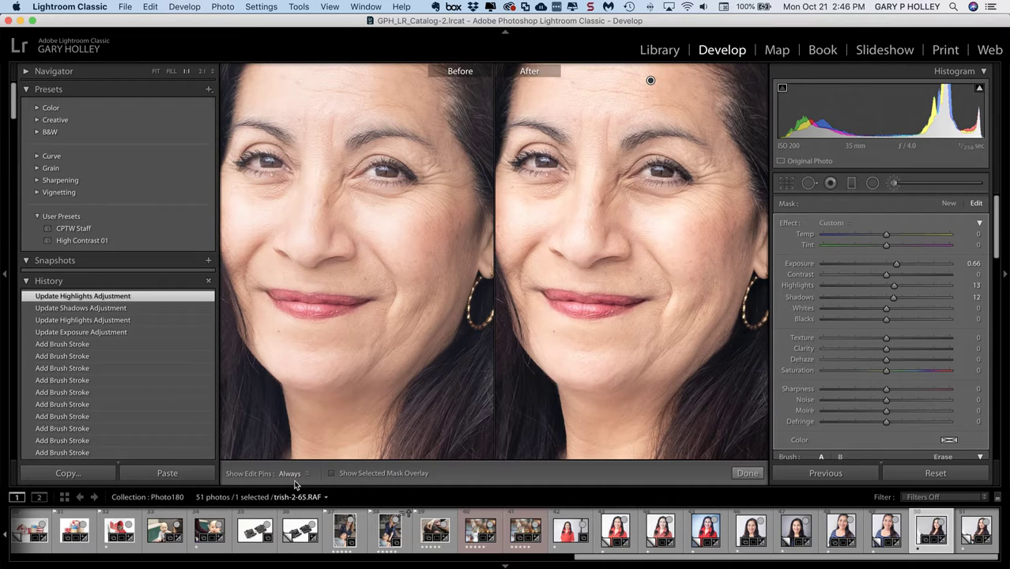
pyautogui.press('y')
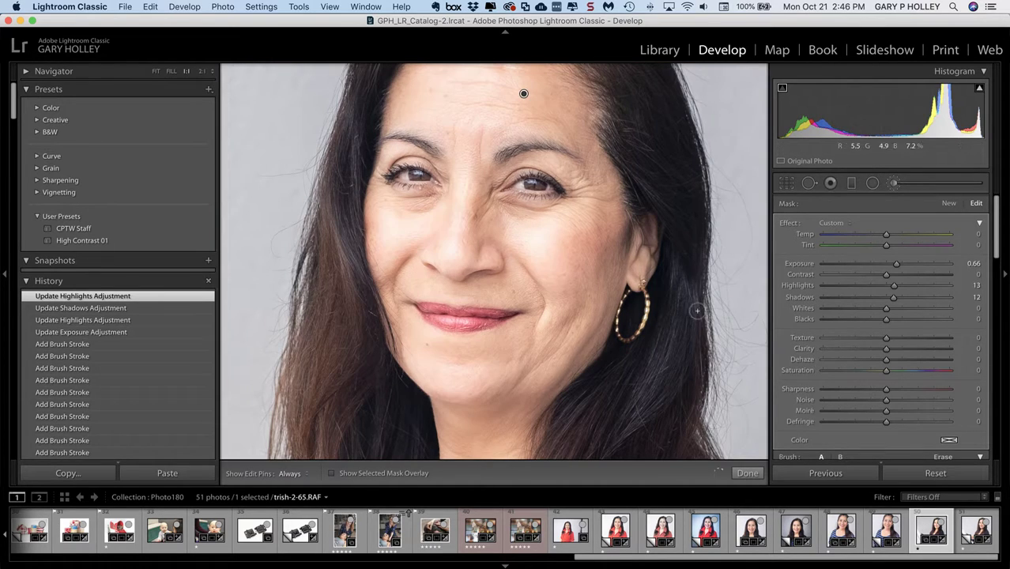
pyautogui.click(892, 184)
# Step: Examine the skin brightening on the face, chin and jawline in both the full and close-up views
pyautogui.press('super+minus')
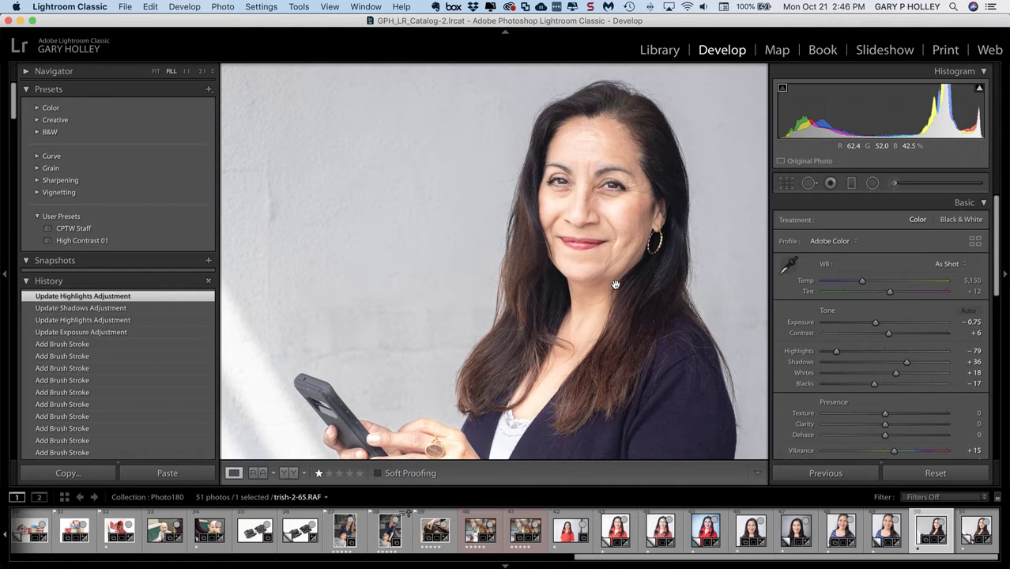
pyautogui.click(636, 315)
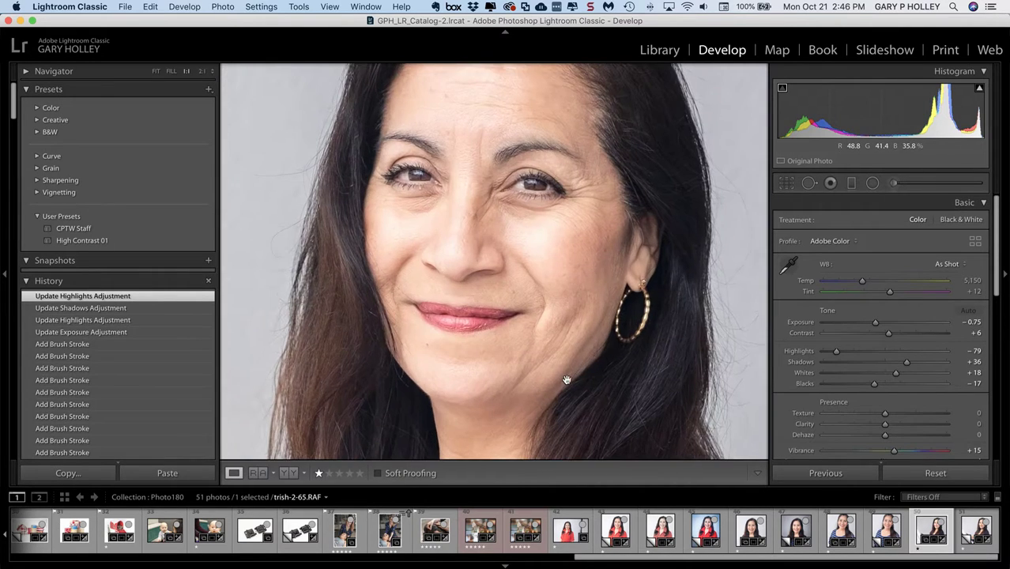
pyautogui.click(566, 380)
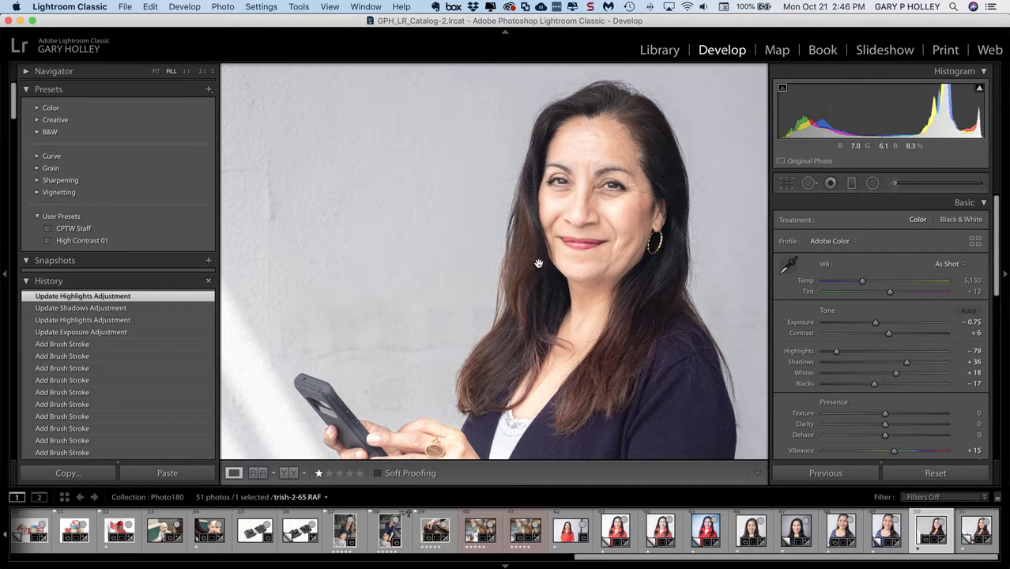
pyautogui.click(613, 279)
pyautogui.moveTo(600, 289); pyautogui.dragTo(544, 377)
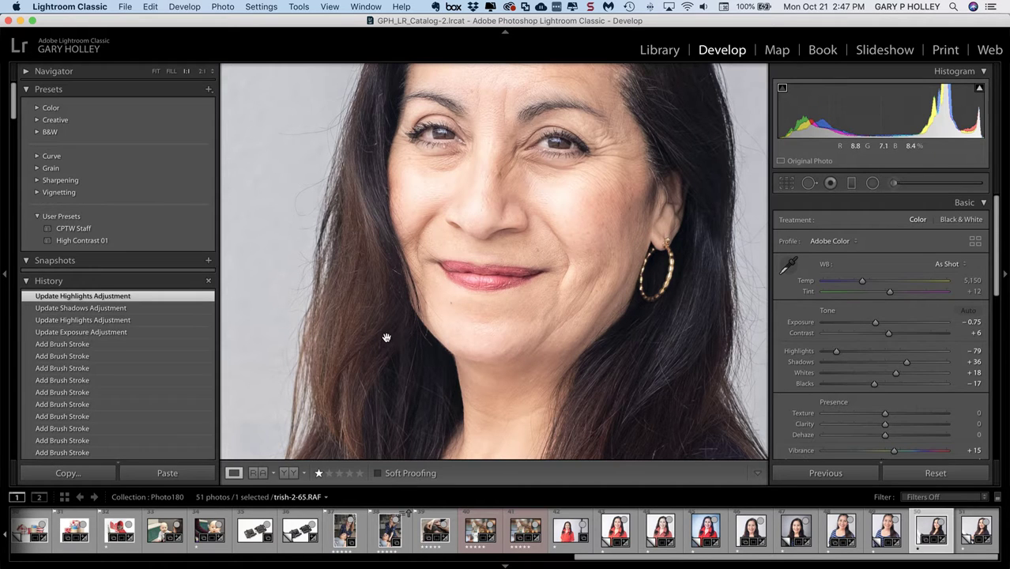
pyautogui.moveTo(602, 349); pyautogui.dragTo(586, 330)
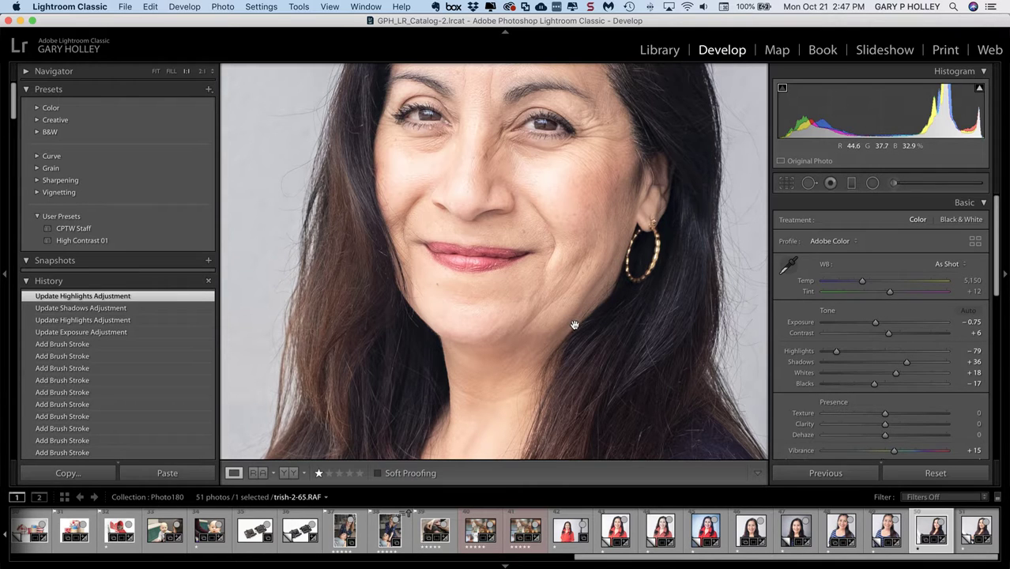
pyautogui.moveTo(575, 325); pyautogui.dragTo(559, 353)
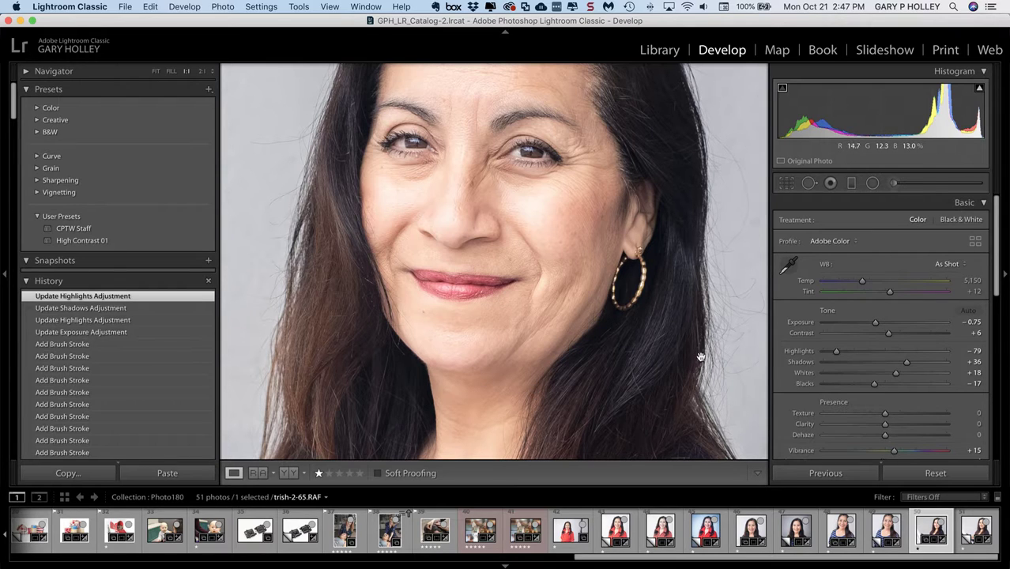
# Step: Open the Adjustment Brush for a new mask with the jawline and upper neck in view
pyautogui.click(893, 184)
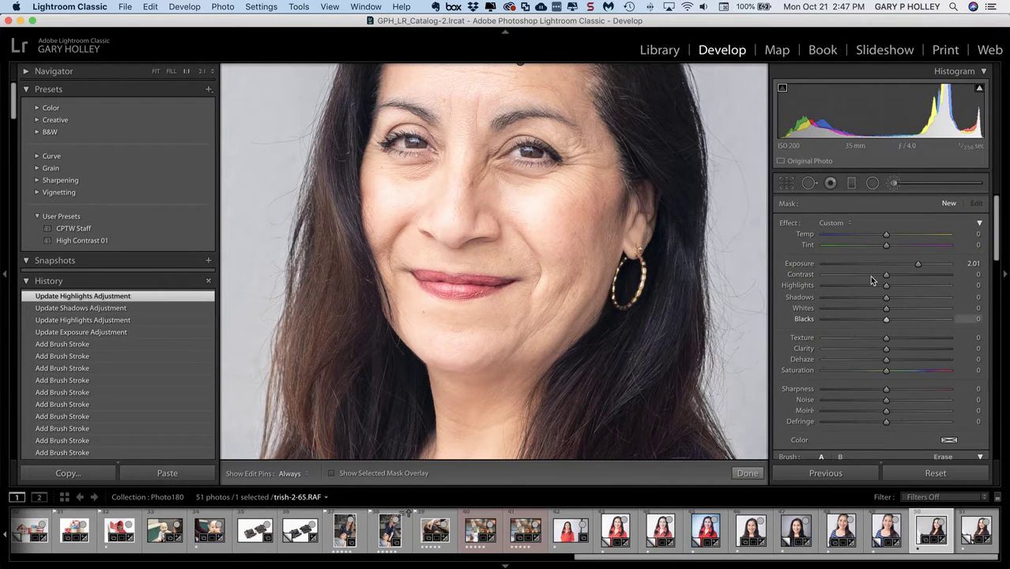
pyautogui.moveTo(548, 105); pyautogui.dragTo(548, 126)
pyautogui.moveTo(535, 390); pyautogui.dragTo(537, 372)
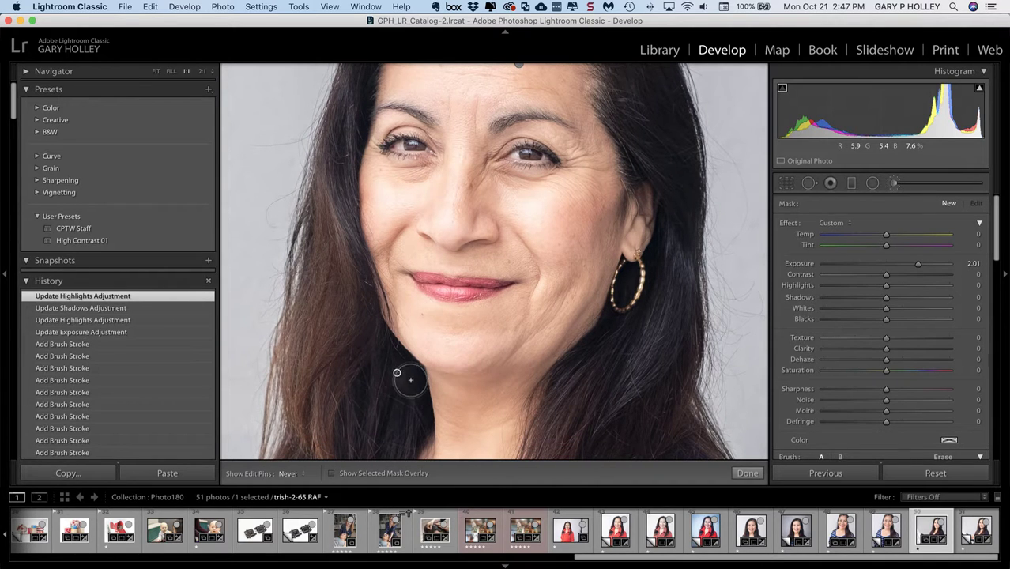
# Step: Try a brush stroke under the chin with Exposure at 2.01, and undo it
pyautogui.press('h')
pyautogui.moveTo(469, 392)
pyautogui.mouseDown()
pyautogui.moveTo(553, 377)
pyautogui.moveTo(579, 362)
pyautogui.mouseUp()
pyautogui.press('super+z')
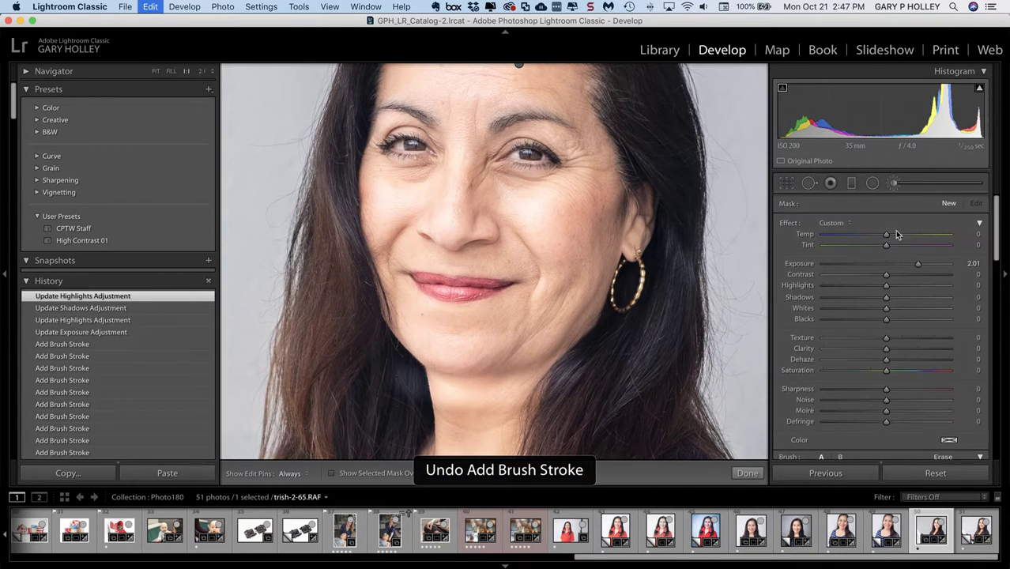
# Step: Set the new brush's Exposure to -2.22 and paint the shadow beneath the jawline from the neck's hair edge to below the earring
pyautogui.moveTo(885, 266); pyautogui.dragTo(851, 272)
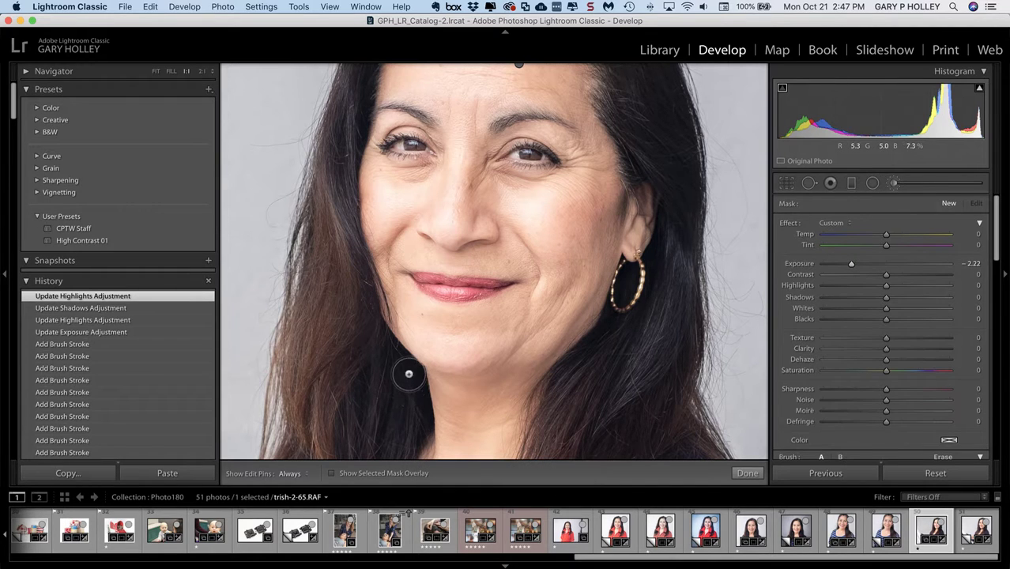
pyautogui.moveTo(407, 374)
pyautogui.mouseDown()
pyautogui.moveTo(487, 392)
pyautogui.moveTo(526, 388)
pyautogui.moveTo(592, 355)
pyautogui.mouseUp()
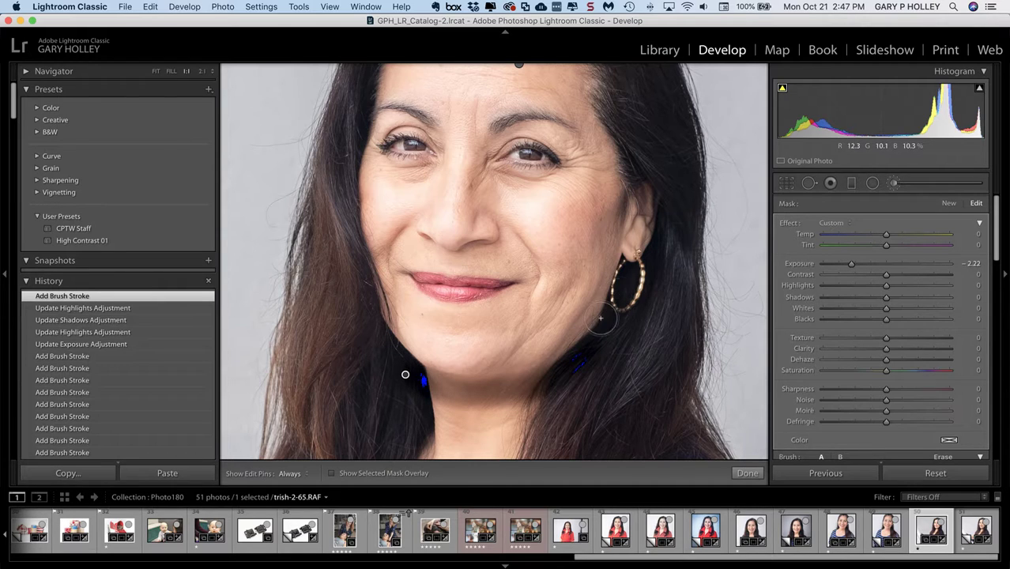
pyautogui.press('h')
pyautogui.moveTo(602, 309)
pyautogui.mouseDown()
pyautogui.moveTo(558, 369)
pyautogui.moveTo(595, 350)
pyautogui.mouseUp()
pyautogui.press('h')
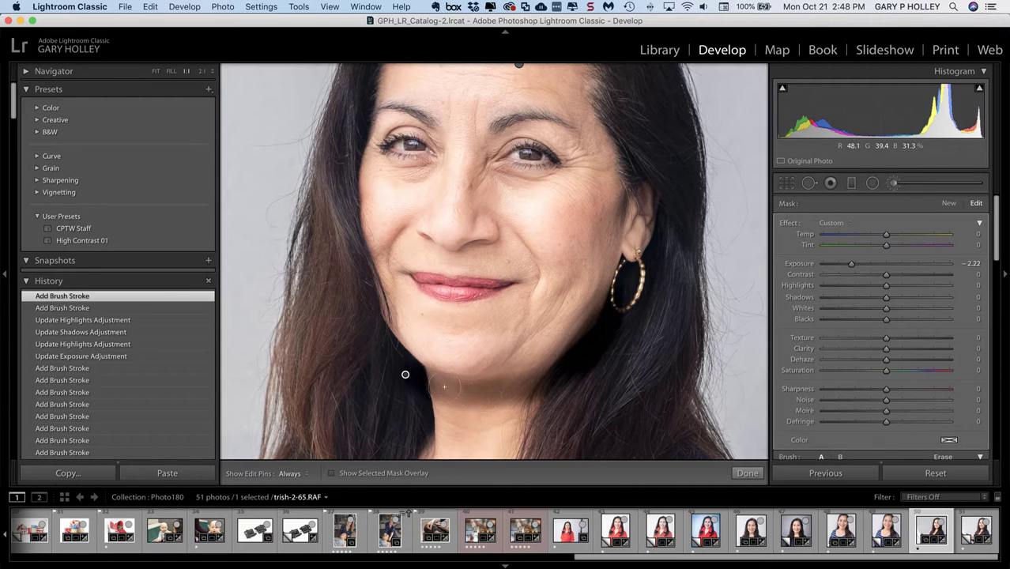
# Step: Try a further darkening stroke under the chin and a slight move of the brush pin, and undo both
pyautogui.press('h')
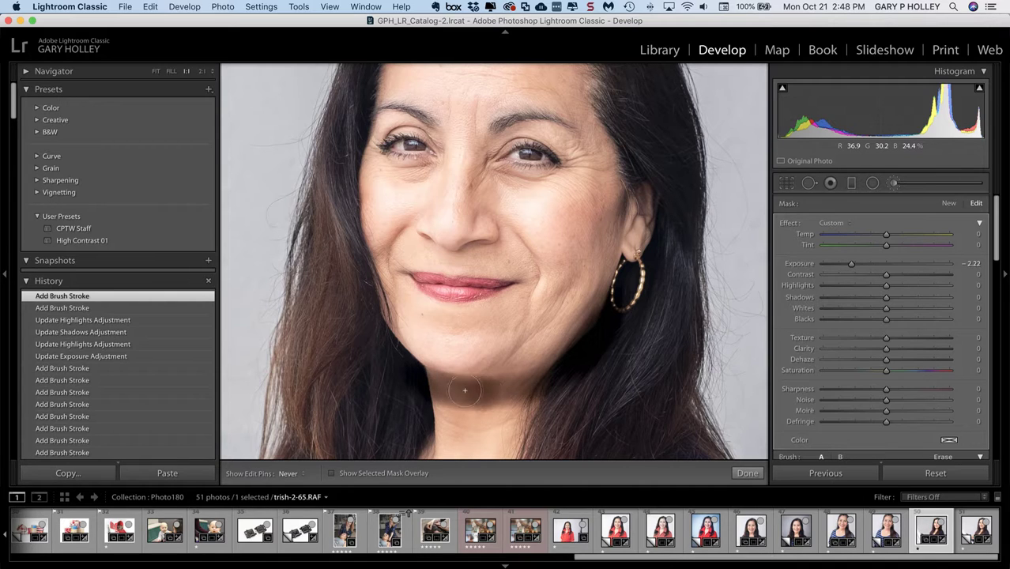
pyautogui.press('h')
pyautogui.moveTo(508, 390)
pyautogui.mouseDown()
pyautogui.moveTo(525, 388)
pyautogui.moveTo(514, 390)
pyautogui.mouseUp()
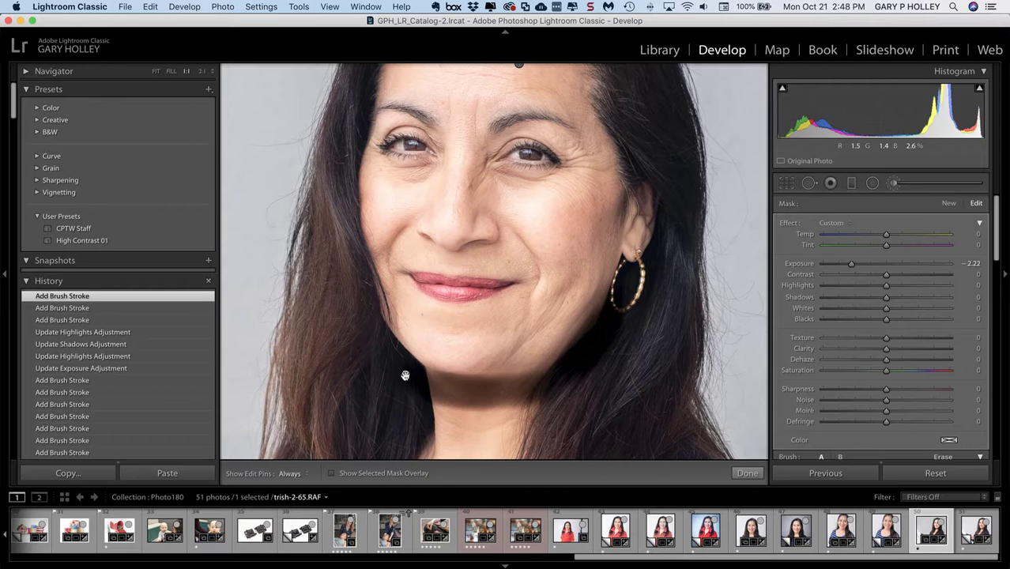
pyautogui.moveTo(405, 375)
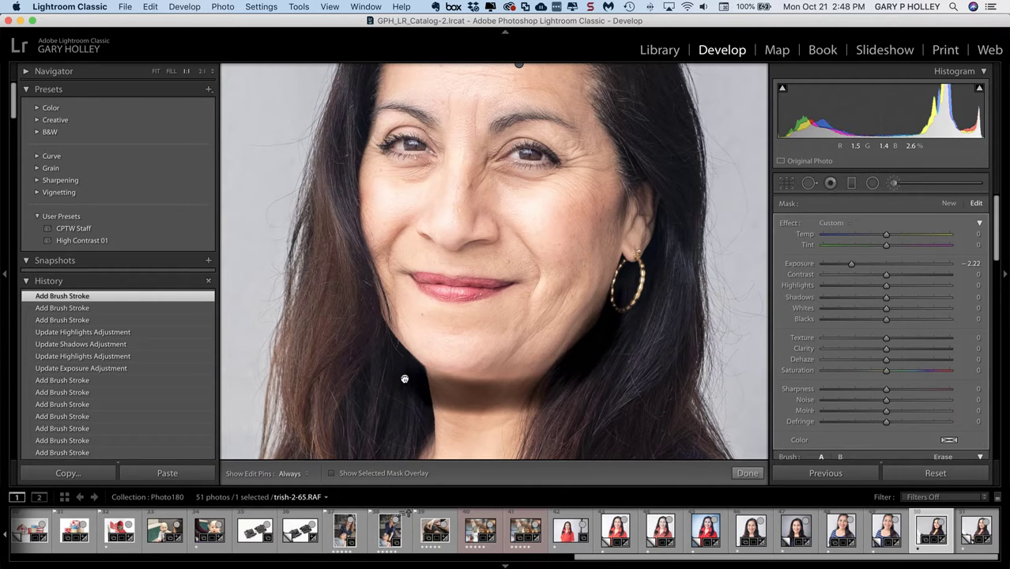
pyautogui.moveTo(400, 379); pyautogui.dragTo(408, 378)
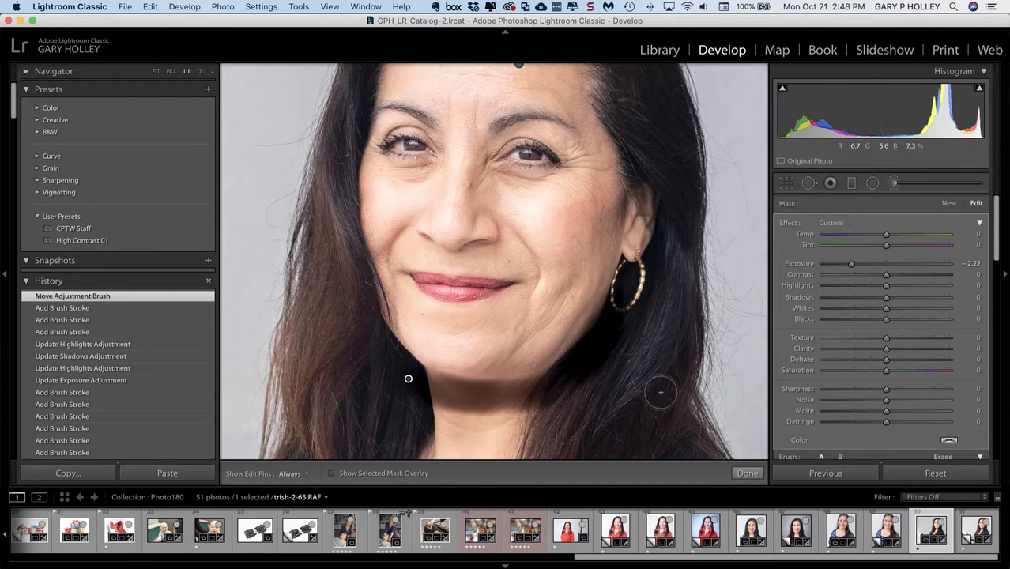
pyautogui.press('super+z')
pyautogui.press('super+z')
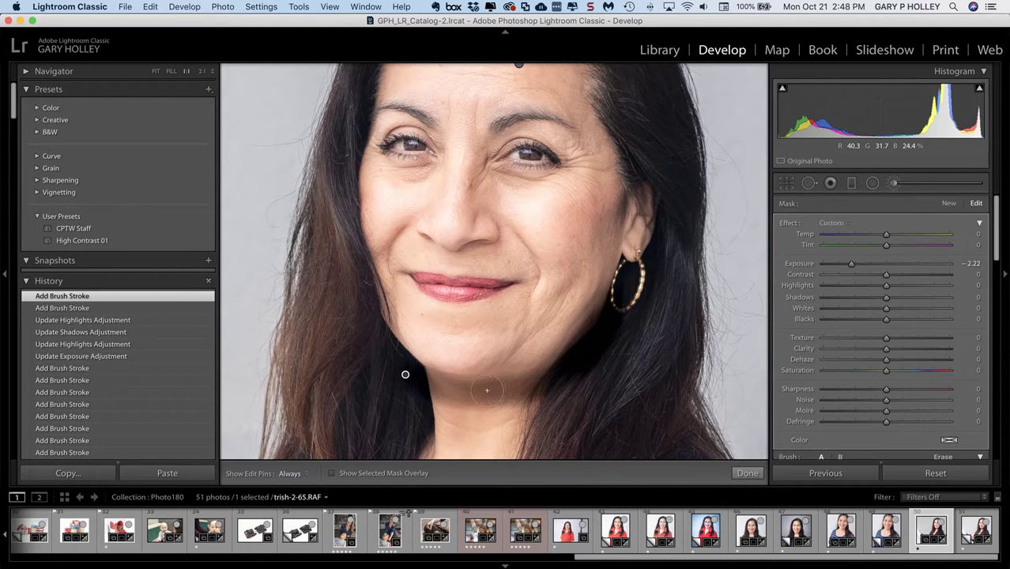
# Step: Paint another darkening stroke across the neck under the chin towards the hair, and bring up the brush's size, feather and flow settings
pyautogui.press('h')
pyautogui.moveTo(487, 390)
pyautogui.mouseDown()
pyautogui.moveTo(545, 367)
pyautogui.moveTo(605, 319)
pyautogui.moveTo(532, 382)
pyautogui.moveTo(445, 385)
pyautogui.moveTo(625, 379)
pyautogui.mouseUp()
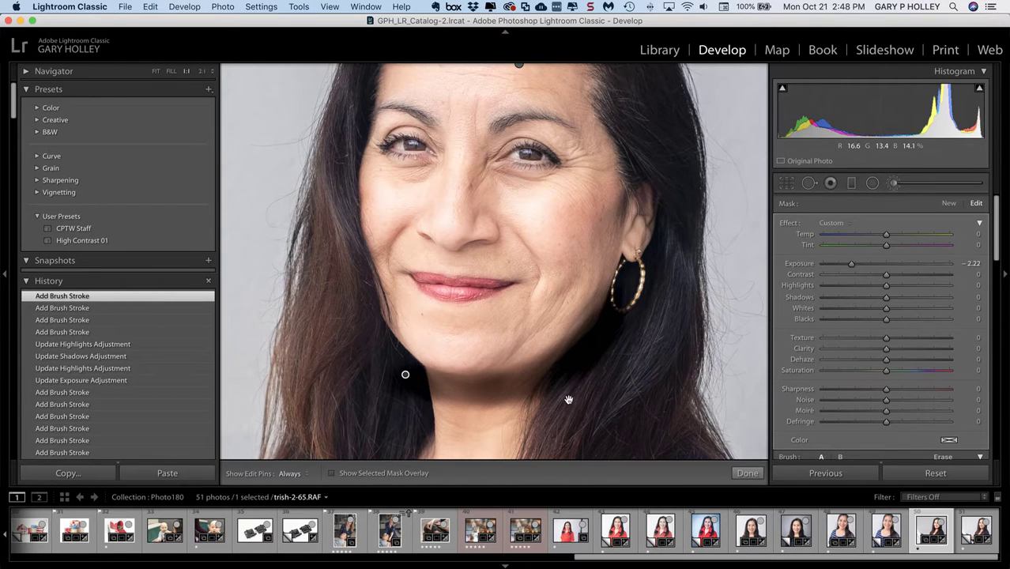
pyautogui.moveTo(569, 399); pyautogui.dragTo(563, 259)
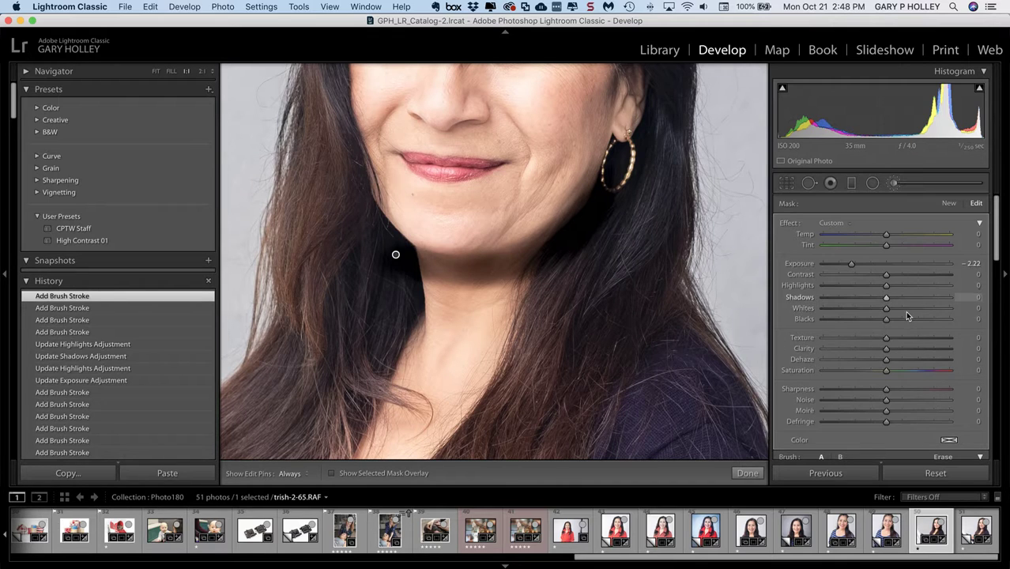
pyautogui.scroll(-3, 905, 312)
pyautogui.scroll(-2, 909, 320)
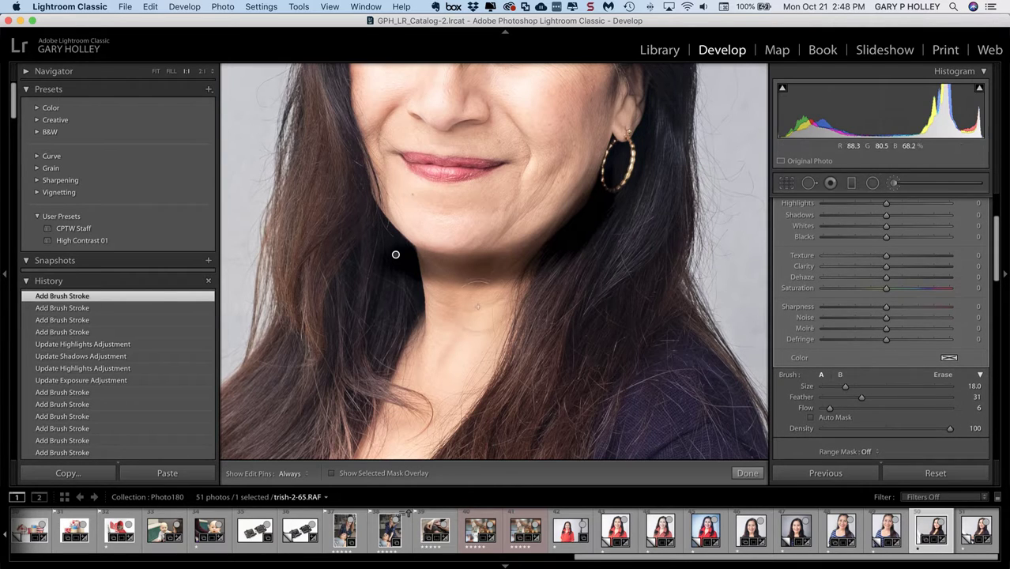
# Step: Paint further darkening strokes from the neck under the jawline into the hair below the earring
pyautogui.press('h')
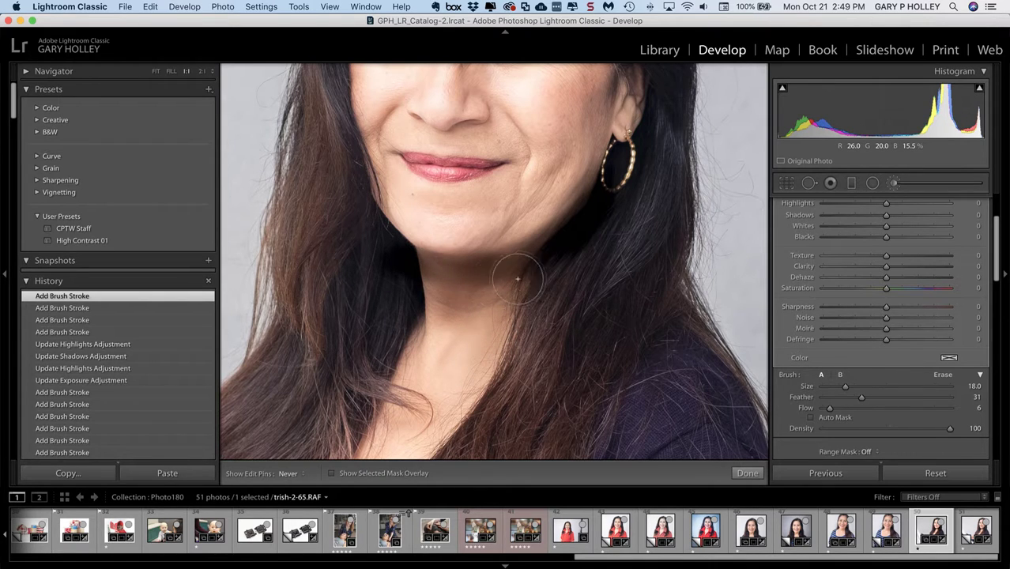
pyautogui.moveTo(518, 278)
pyautogui.mouseDown()
pyautogui.moveTo(573, 247)
pyautogui.moveTo(583, 224)
pyautogui.mouseUp()
pyautogui.moveTo(492, 353); pyautogui.dragTo(530, 299)
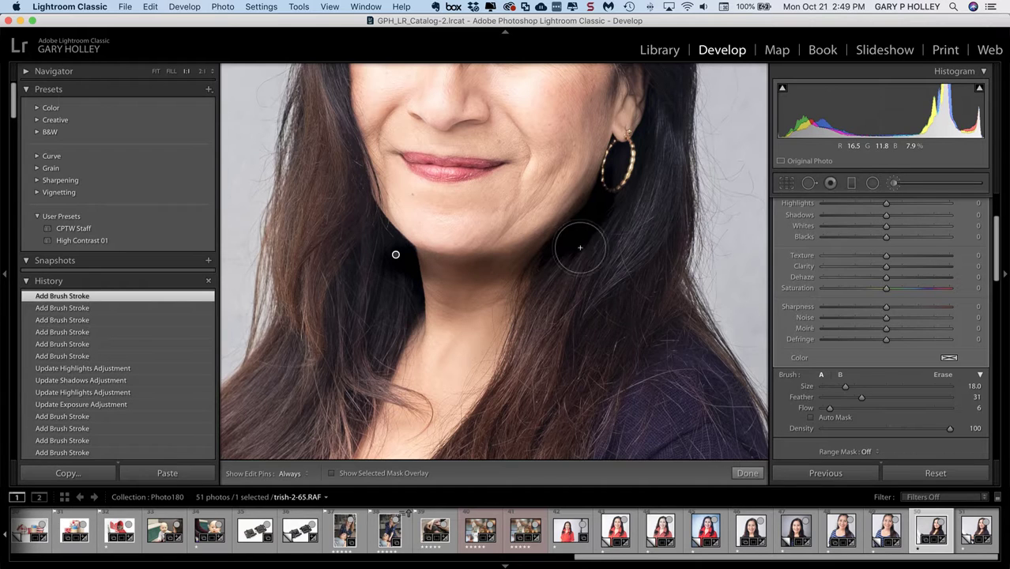
# Step: Switch the brush to Erase mode with Feather 57 and Size 24.9
pyautogui.moveTo(592, 273); pyautogui.dragTo(594, 377)
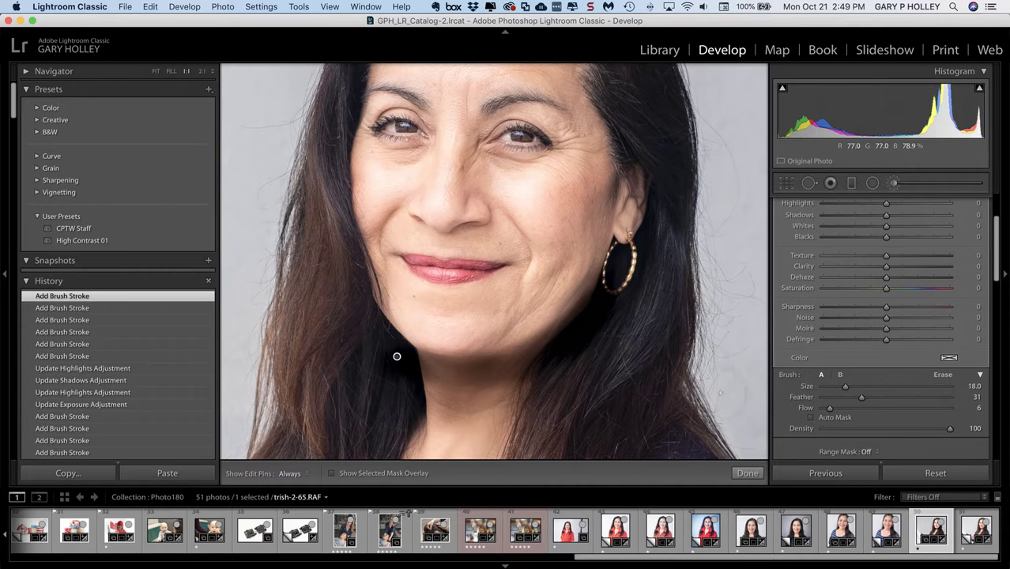
pyautogui.click(944, 376)
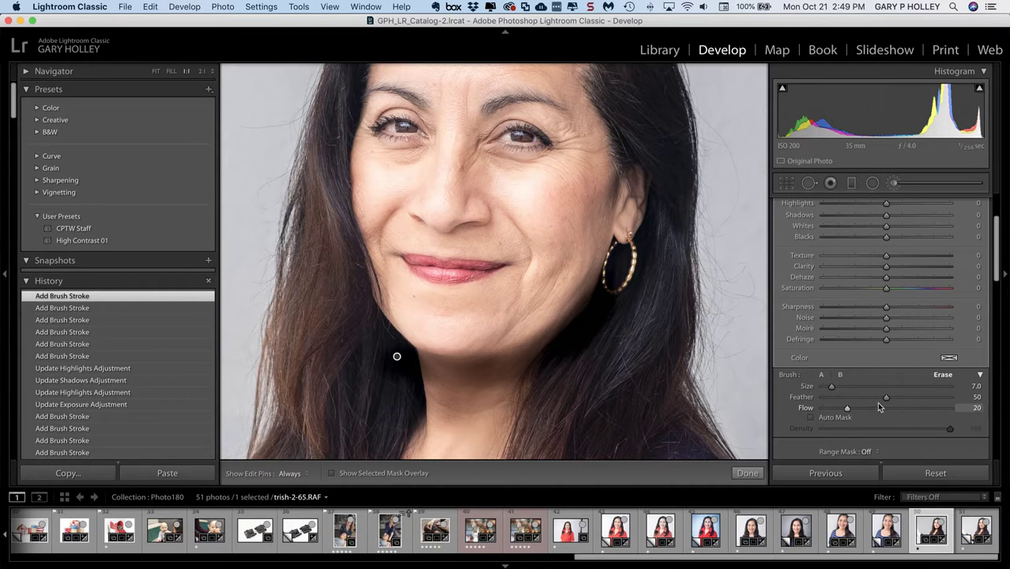
pyautogui.moveTo(888, 397); pyautogui.dragTo(895, 396)
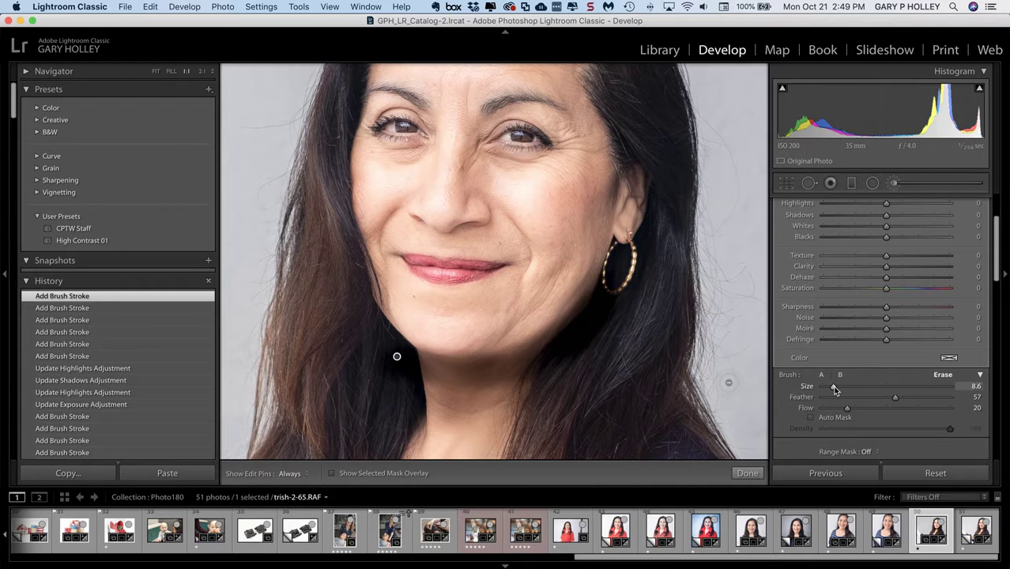
pyautogui.moveTo(852, 389); pyautogui.dragTo(854, 388)
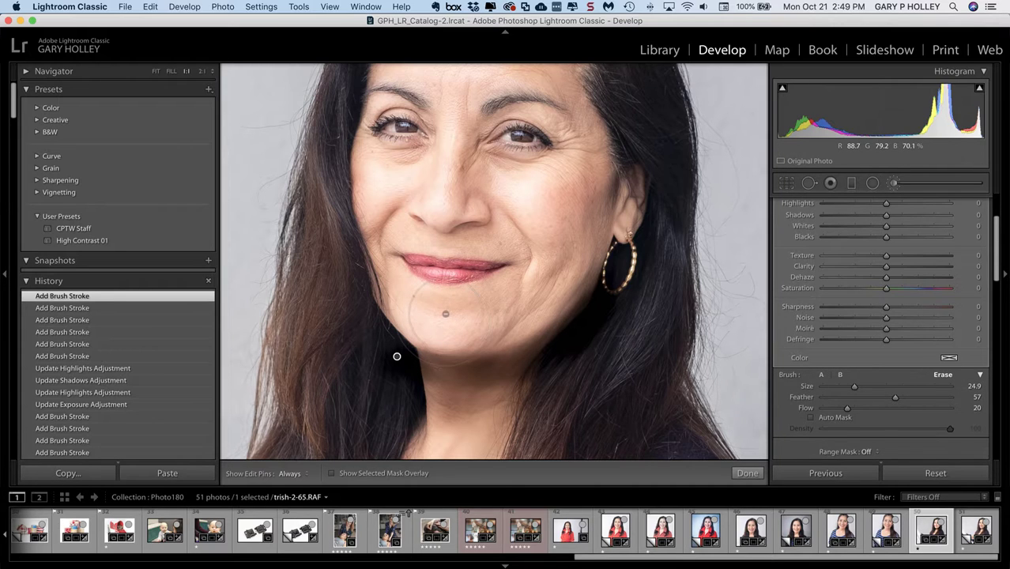
# Step: Reduce the eraser to Size 14 and erase the darkening that spills onto the chin's lower edge
pyautogui.press('[')
pyautogui.press('[')
pyautogui.press('[')
pyautogui.press('[')
pyautogui.press('[')
pyautogui.press('[')
pyautogui.press('[')
pyautogui.press('[')
pyautogui.press('[')
pyautogui.press('h')
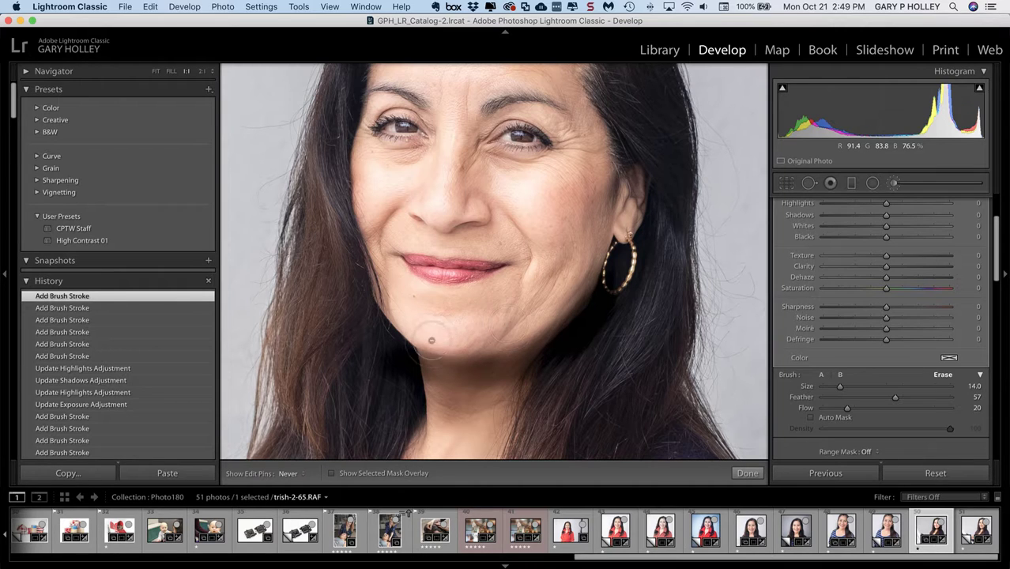
pyautogui.press('h')
pyautogui.click(395, 343)
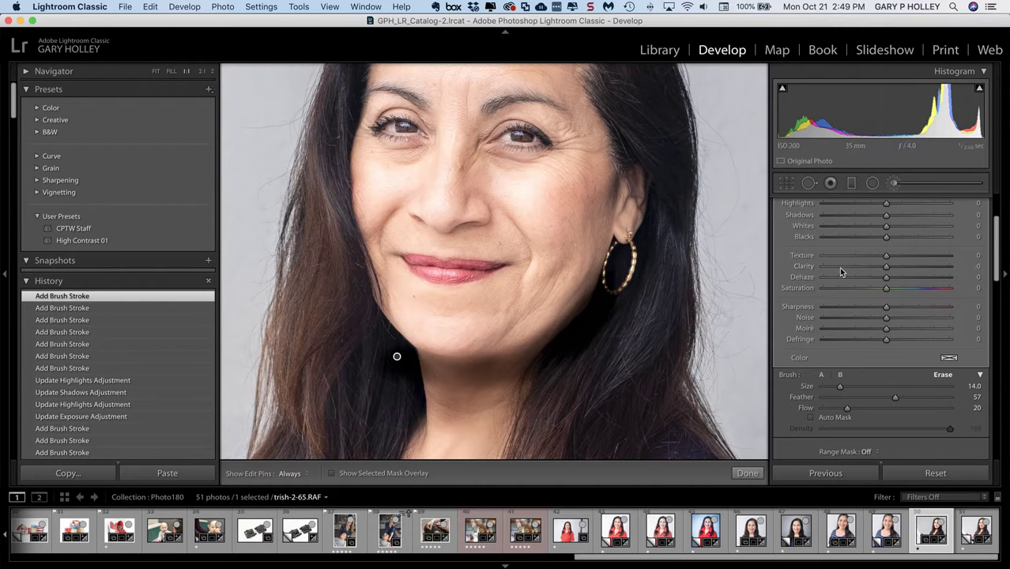
# Step: Set the jawline shadow brush's Exposure to -1.45
pyautogui.scroll(3, 849, 272)
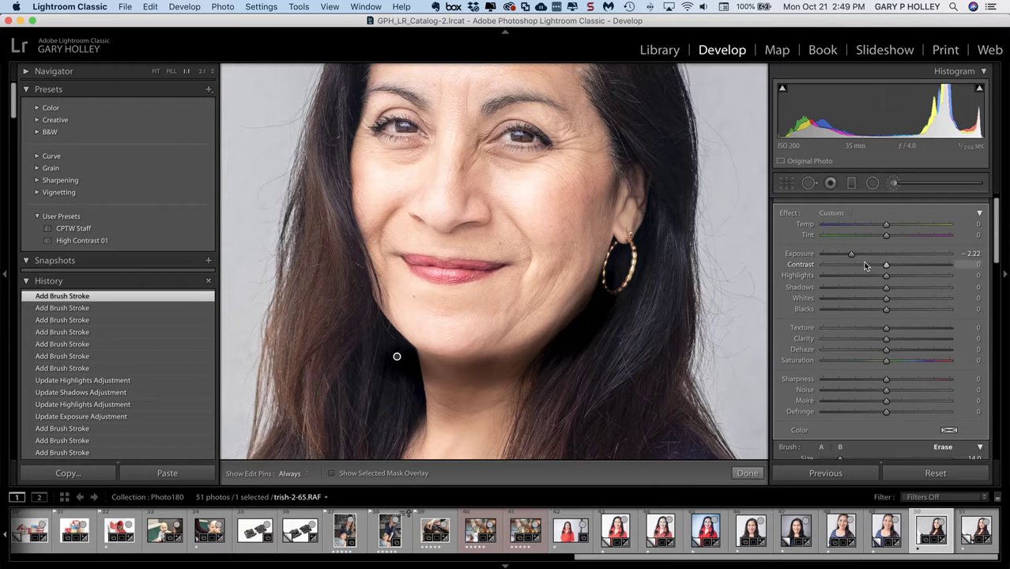
pyautogui.moveTo(850, 253); pyautogui.dragTo(862, 253)
pyautogui.press('z')
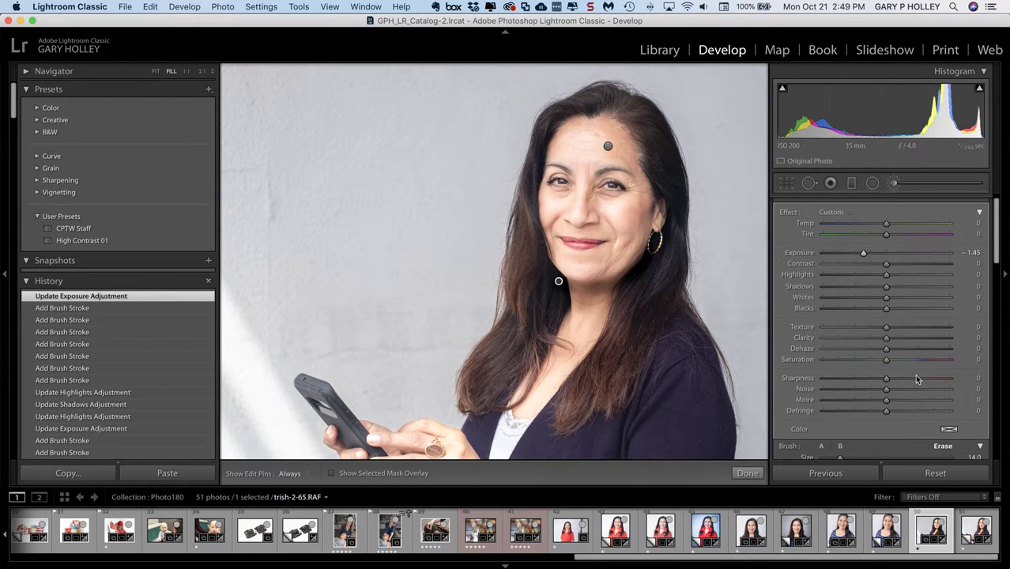
# Step: Reduce the eraser to Size 7 and erase more of the darkening along the edge of the chin
pyautogui.scroll(-3, 594, 270)
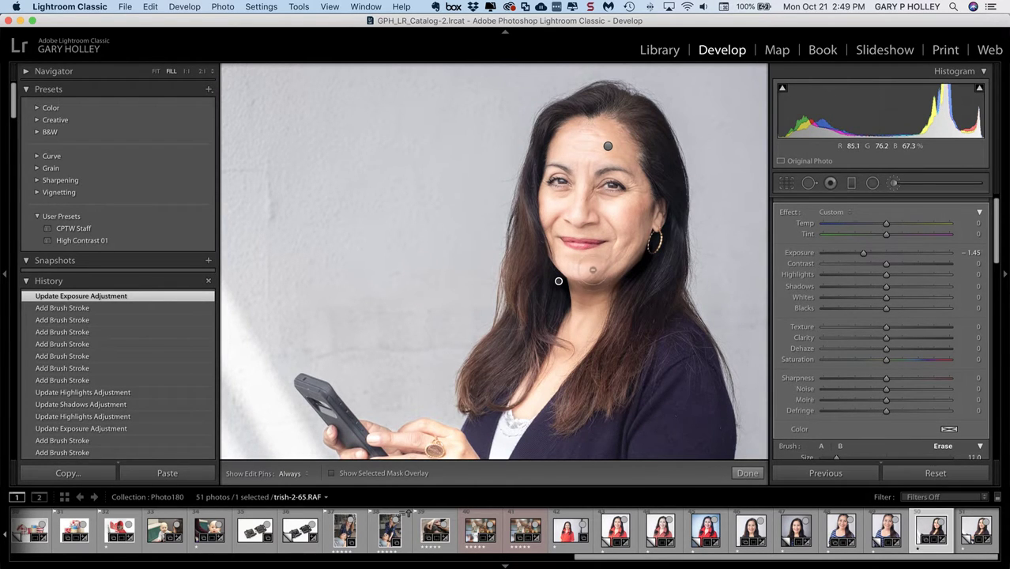
pyautogui.scroll(-3, 577, 271)
pyautogui.press('h')
pyautogui.moveTo(558, 281); pyautogui.dragTo(565, 286)
pyautogui.press('h')
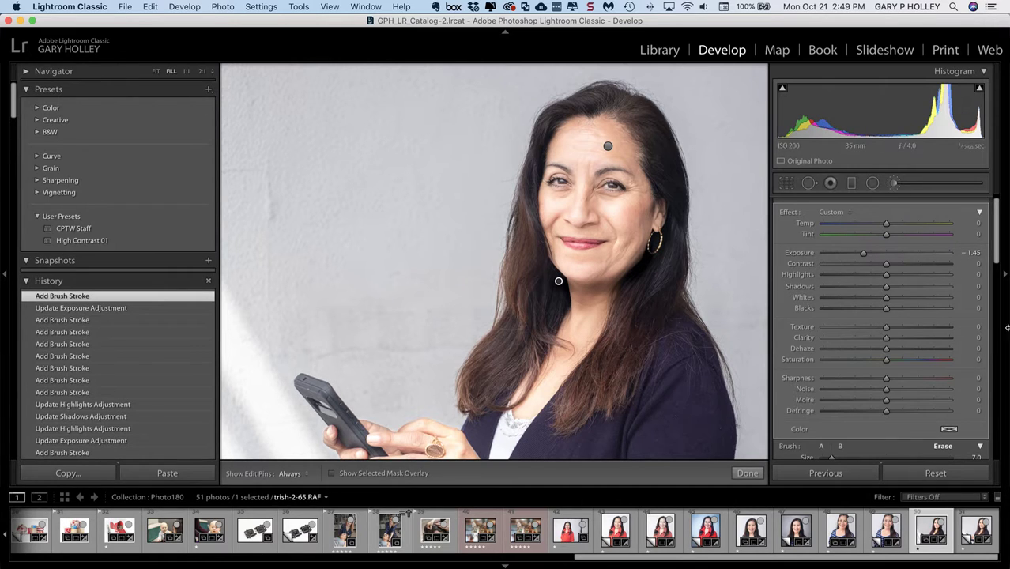
# Step: Turn the brush adjustments off and back on to compare the portrait before and after
pyautogui.scroll(-5, 795, 446)
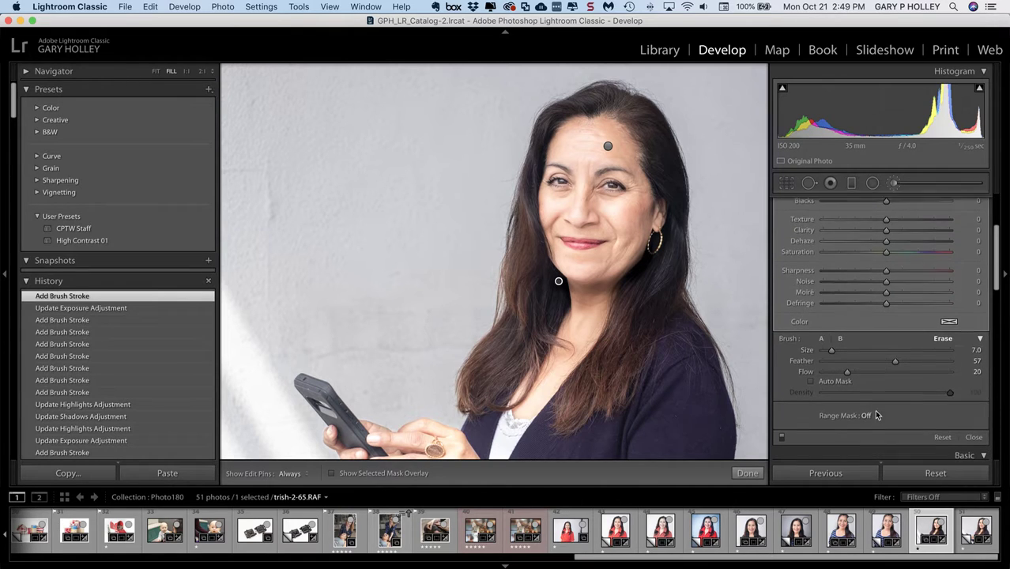
pyautogui.click(781, 433)
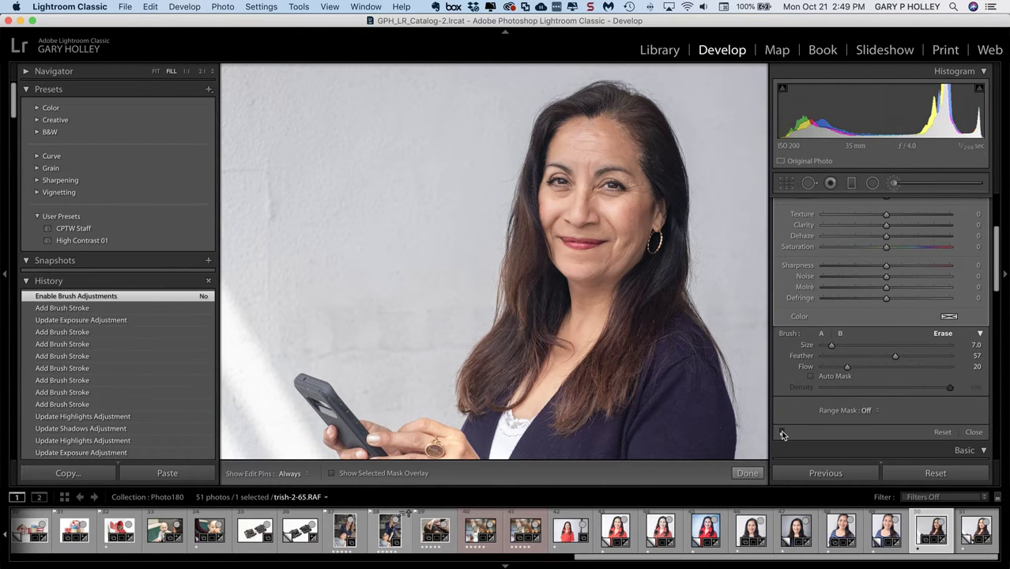
pyautogui.click(781, 433)
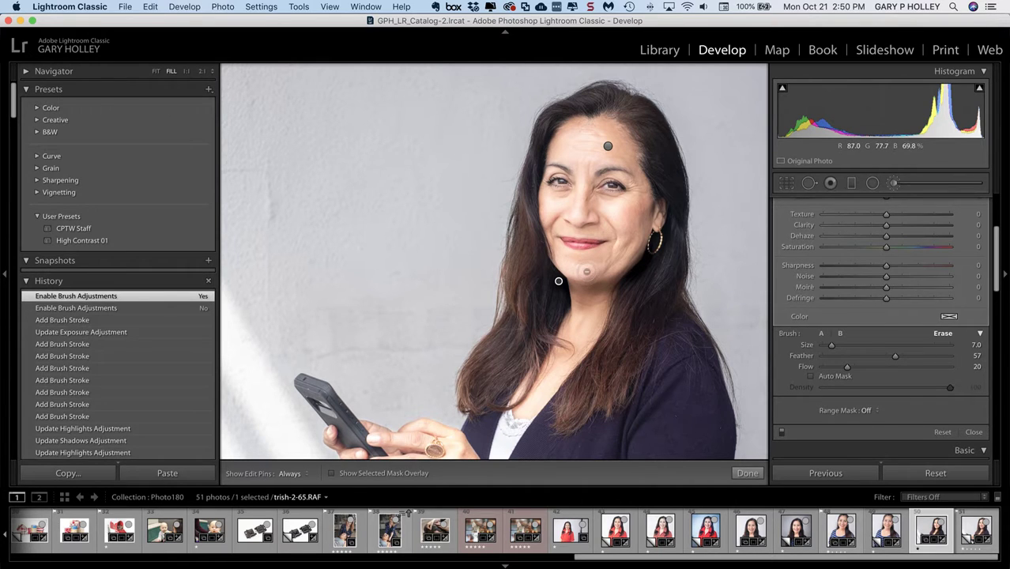
# Step: Erase more spill along the chin and jaw, and set the shadow brush's Exposure to -1.10
pyautogui.press('h')
pyautogui.click(745, 279)
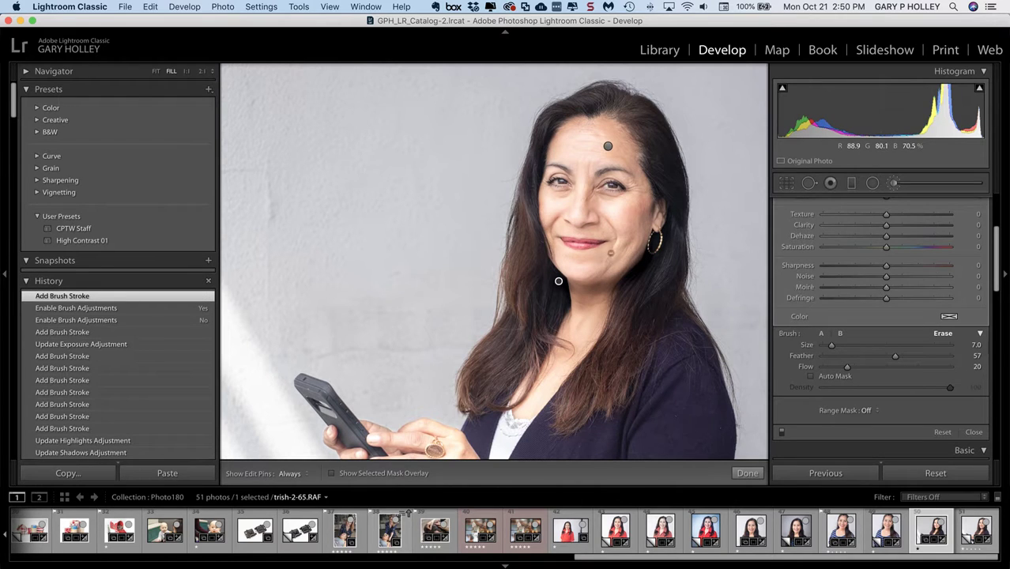
pyautogui.scroll(3, 898, 248)
pyautogui.scroll(1, 898, 247)
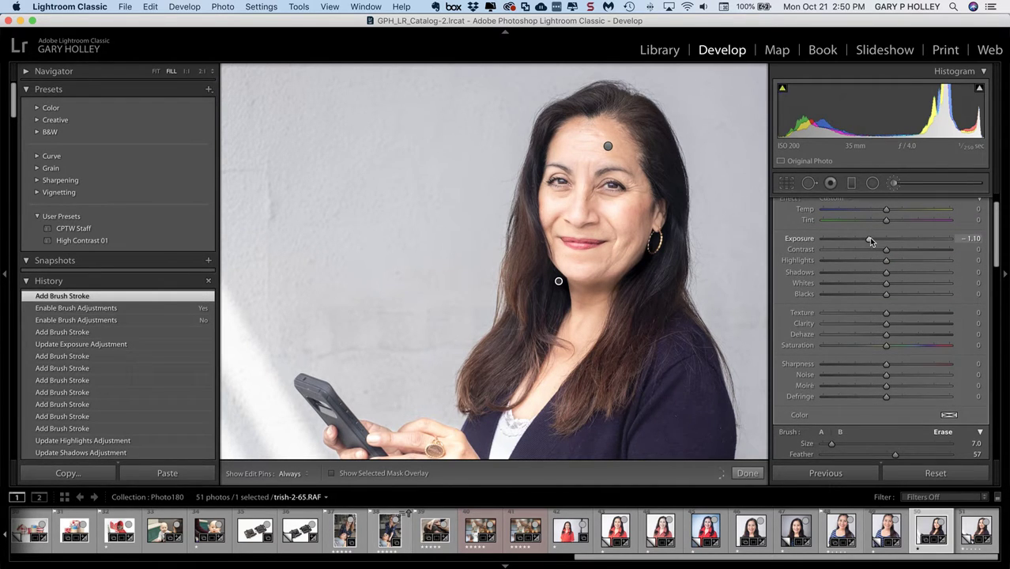
pyautogui.click(870, 240)
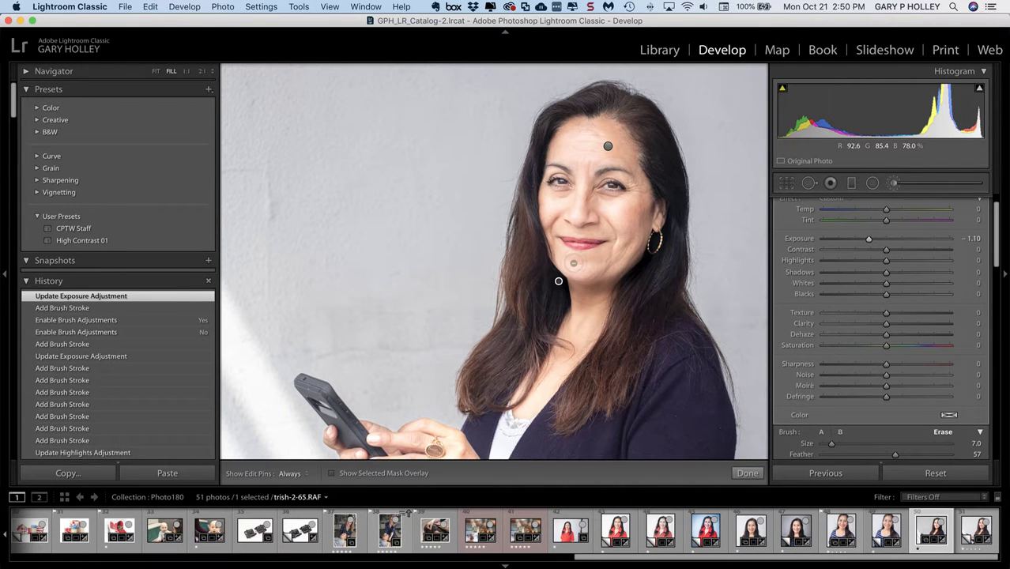
pyautogui.moveTo(613, 261); pyautogui.dragTo(559, 281)
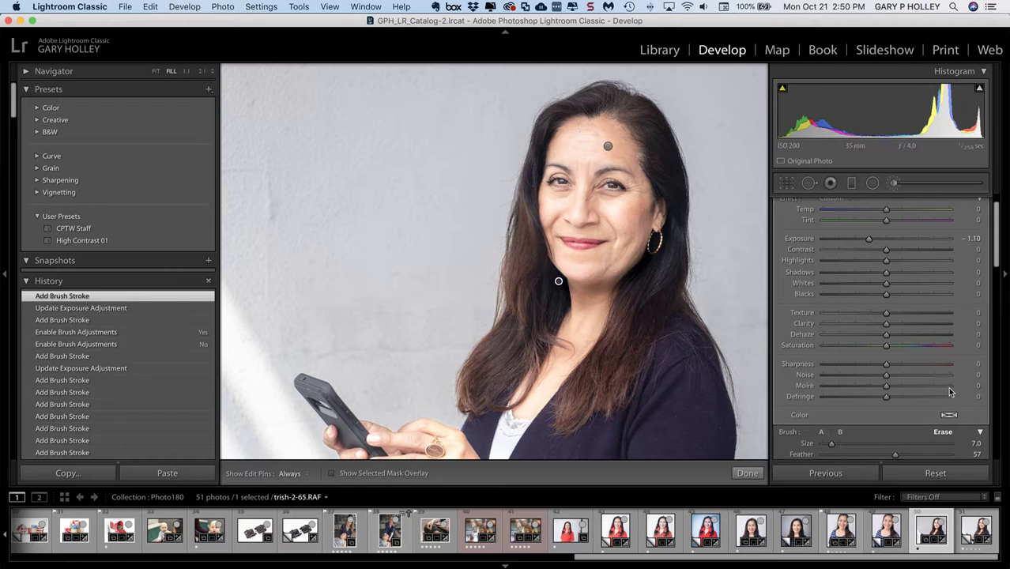
# Step: Compare the portrait without and with the brush adjustments after the lighter Exposure setting
pyautogui.scroll(-5, 800, 444)
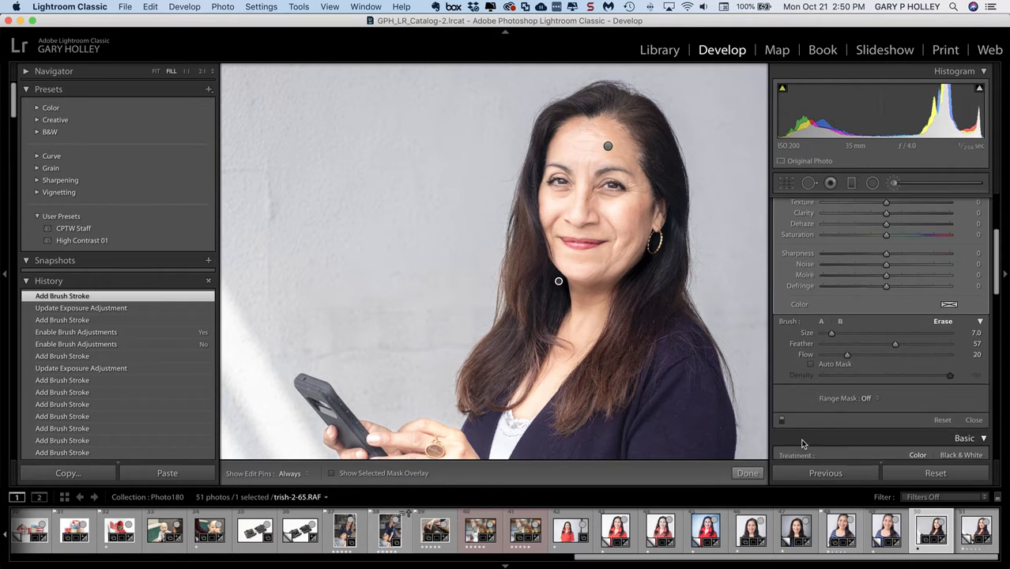
pyautogui.click(782, 405)
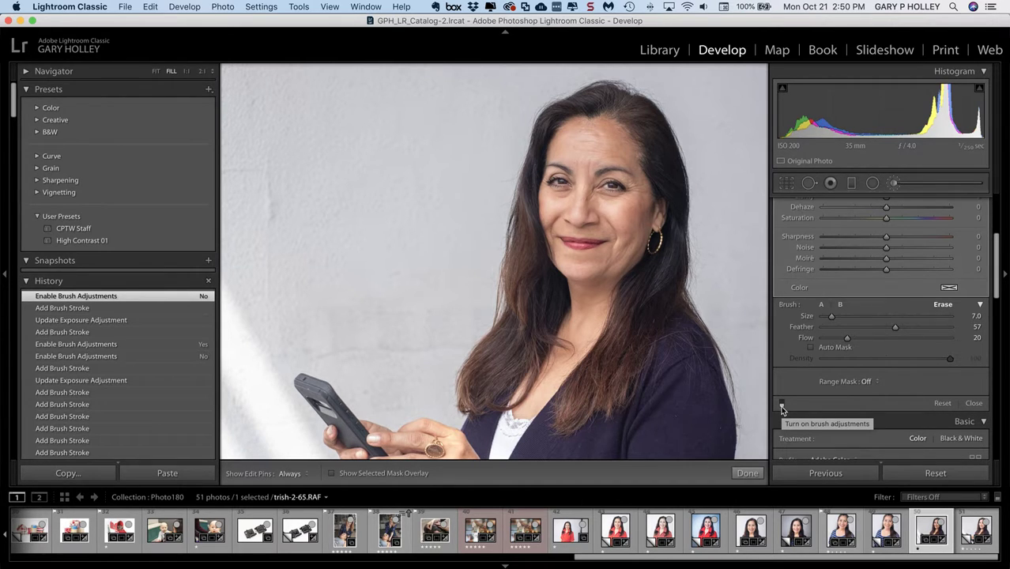
pyautogui.click(782, 404)
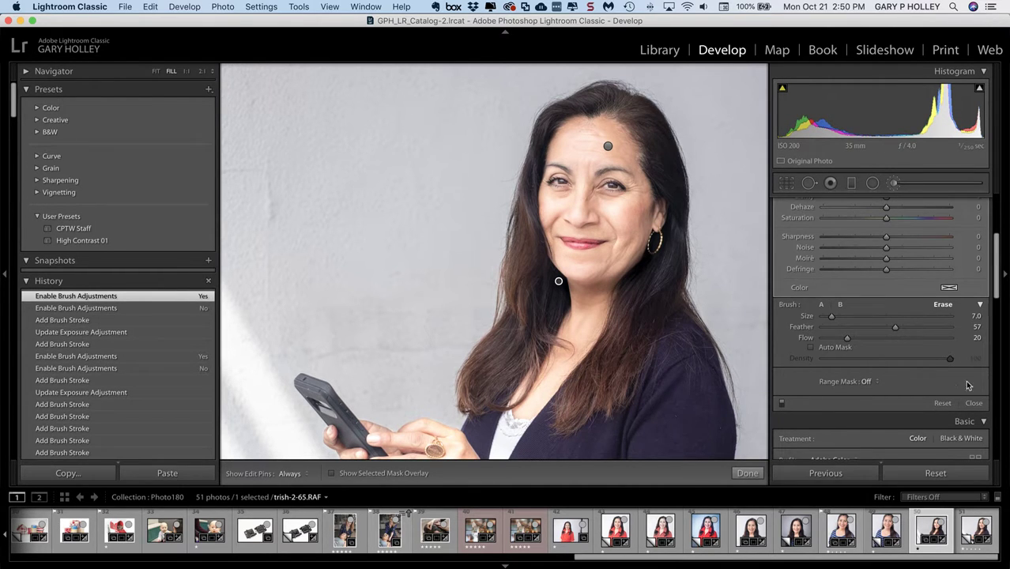
# Step: Return to brush A at Size 15, paint a darkening stroke over the neck, and undo and redo it to compare
pyautogui.scroll(-2, 968, 395)
pyautogui.scroll(3, 960, 405)
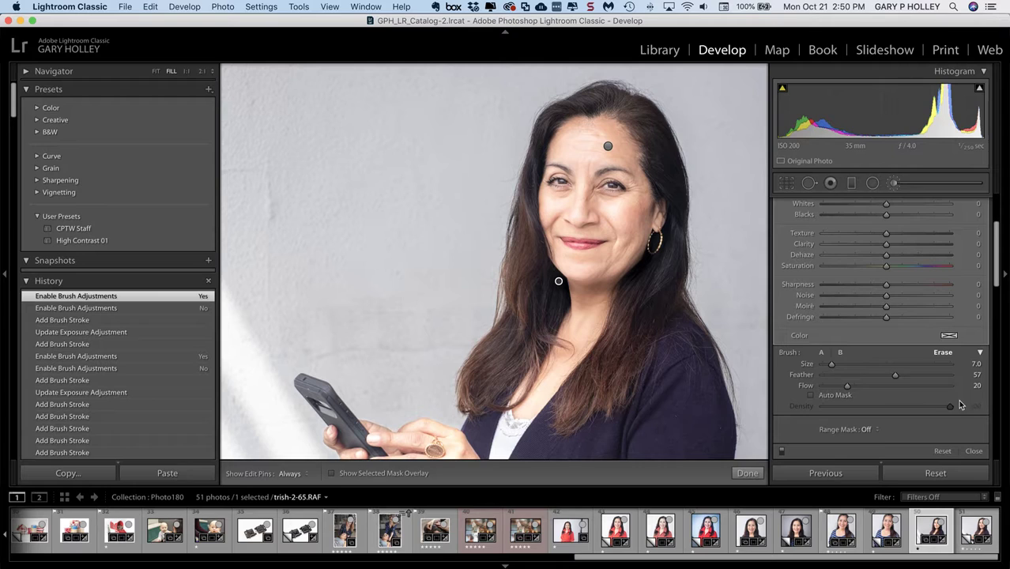
pyautogui.click(820, 352)
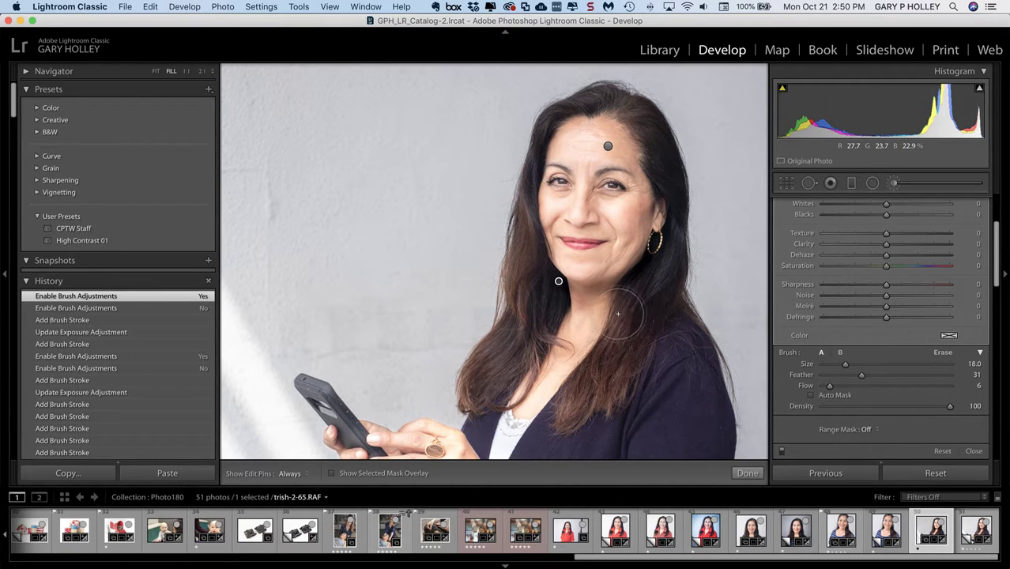
pyautogui.press('[')
pyautogui.press('h')
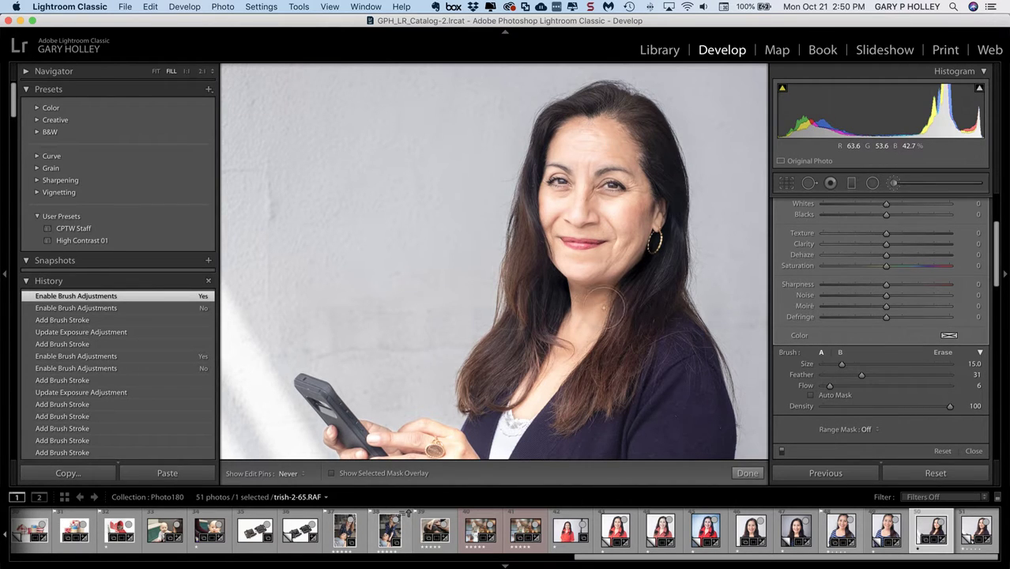
pyautogui.moveTo(563, 316); pyautogui.dragTo(603, 329)
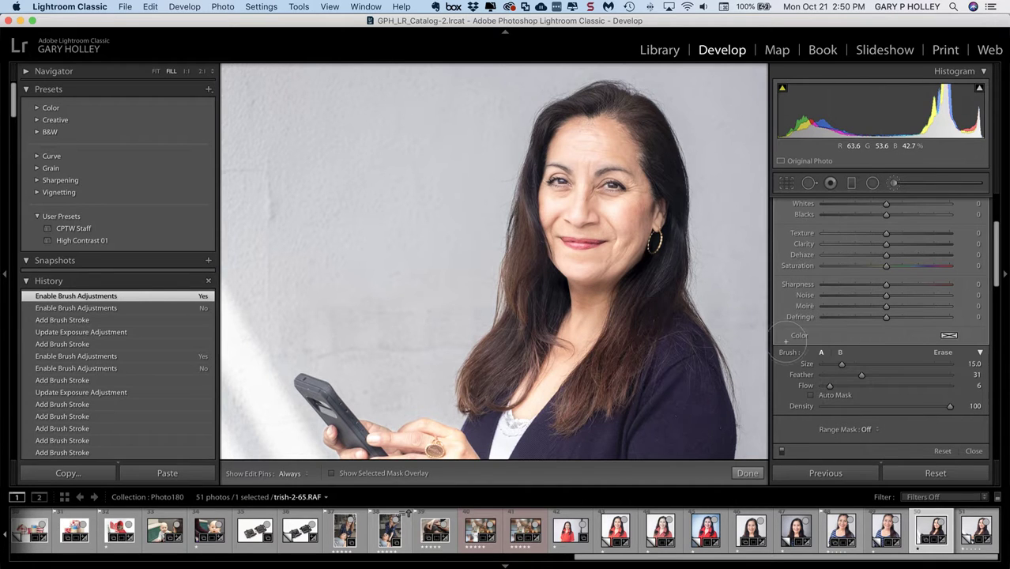
pyautogui.press('h')
pyautogui.press('super+z')
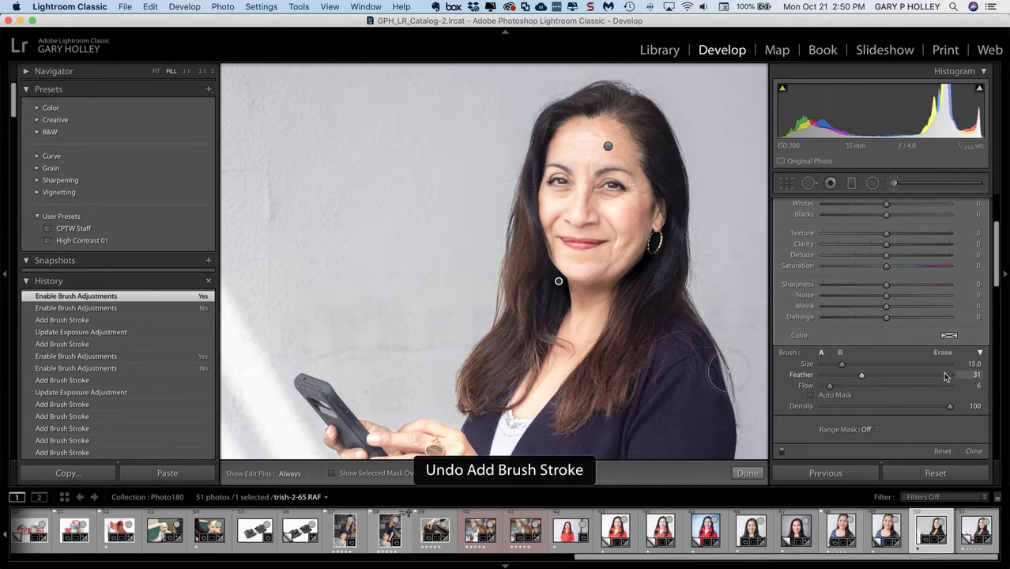
pyautogui.press('super+shift+z')
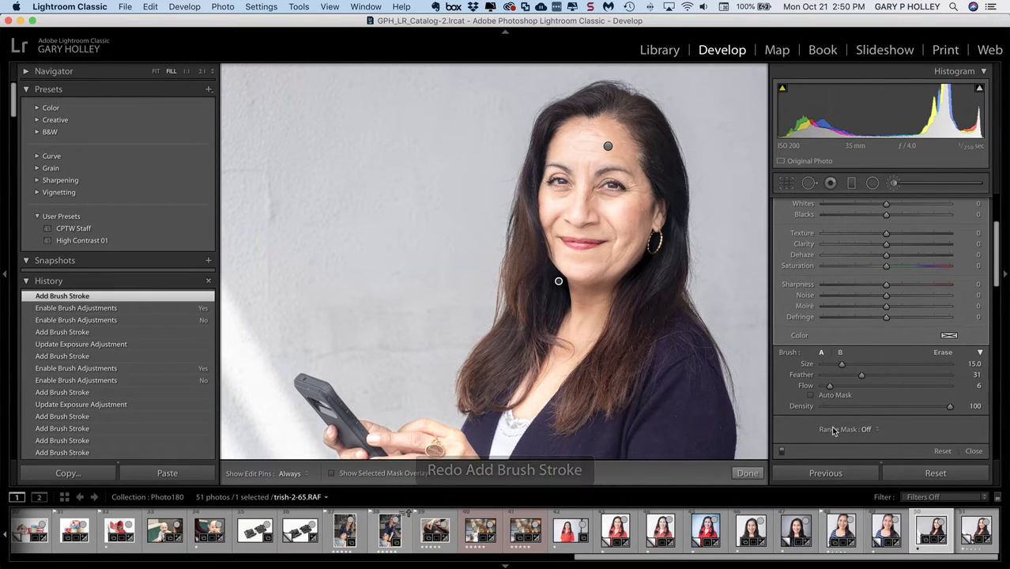
# Step: Apply a Luminance range mask to the shadow brush with Range 42/100 and Smoothness 45
pyautogui.click(872, 429)
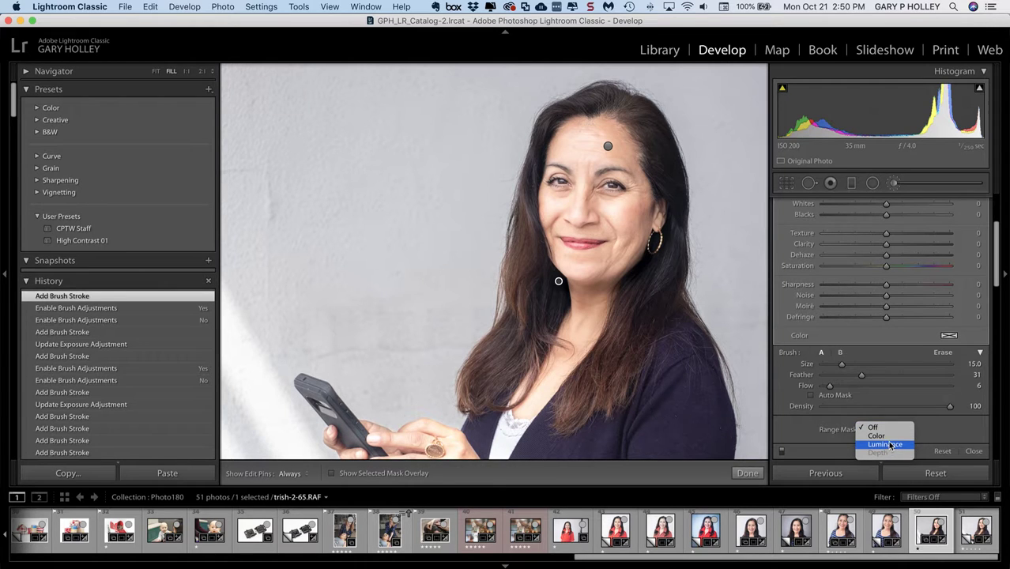
pyautogui.click(890, 445)
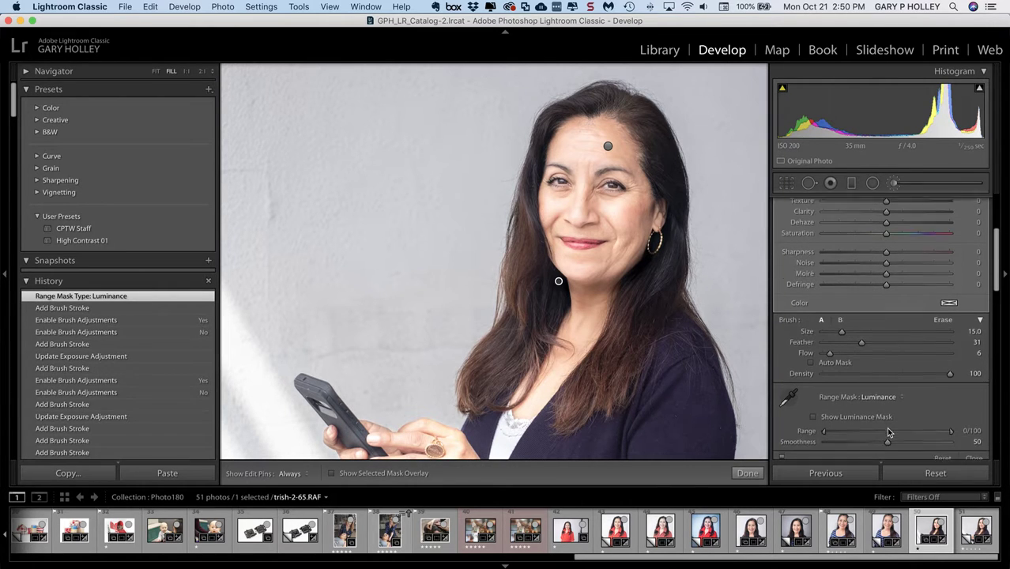
pyautogui.press('alt')
pyautogui.scroll(-1, 888, 432)
pyautogui.moveTo(824, 407)
pyautogui.mouseDown()
pyautogui.moveTo(903, 422)
pyautogui.moveTo(882, 420)
pyautogui.mouseUp()
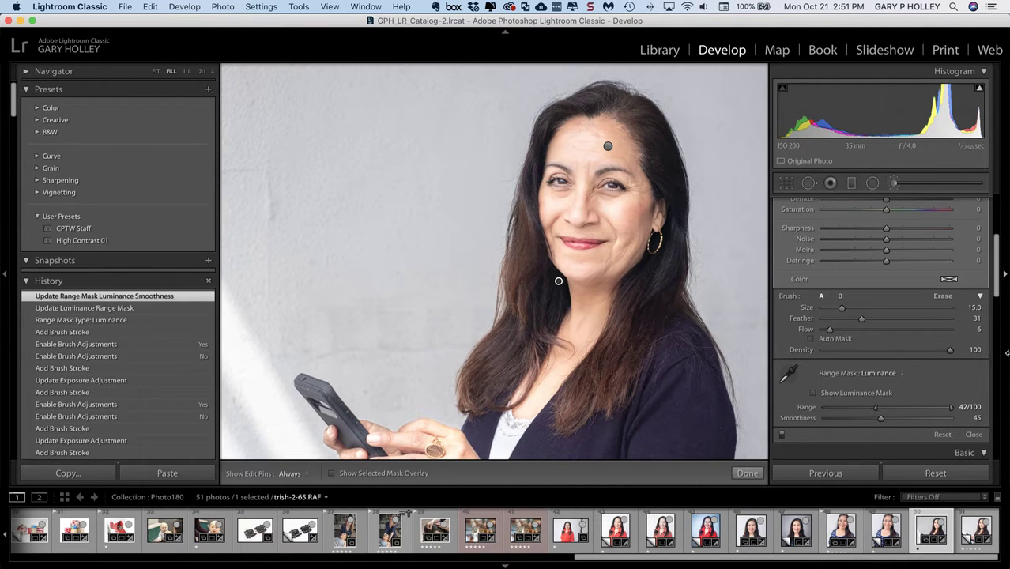
# Step: Toggle the brush adjustments off and on to check the effect of the luminance range mask
pyautogui.click(782, 435)
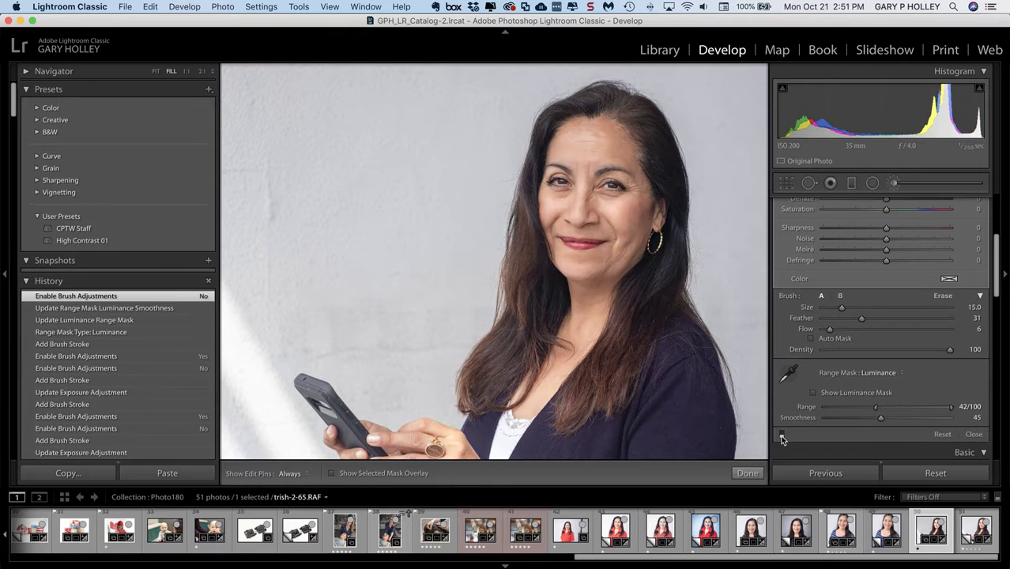
pyautogui.click(781, 435)
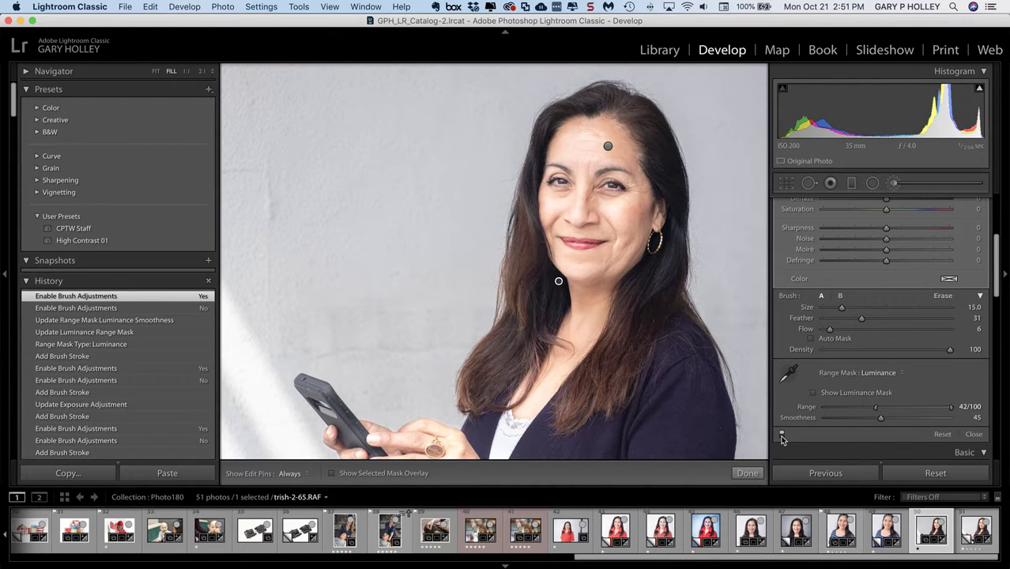
# Step: Set the shadow brush's Exposure to −2.72
pyautogui.scroll(5, 873, 249)
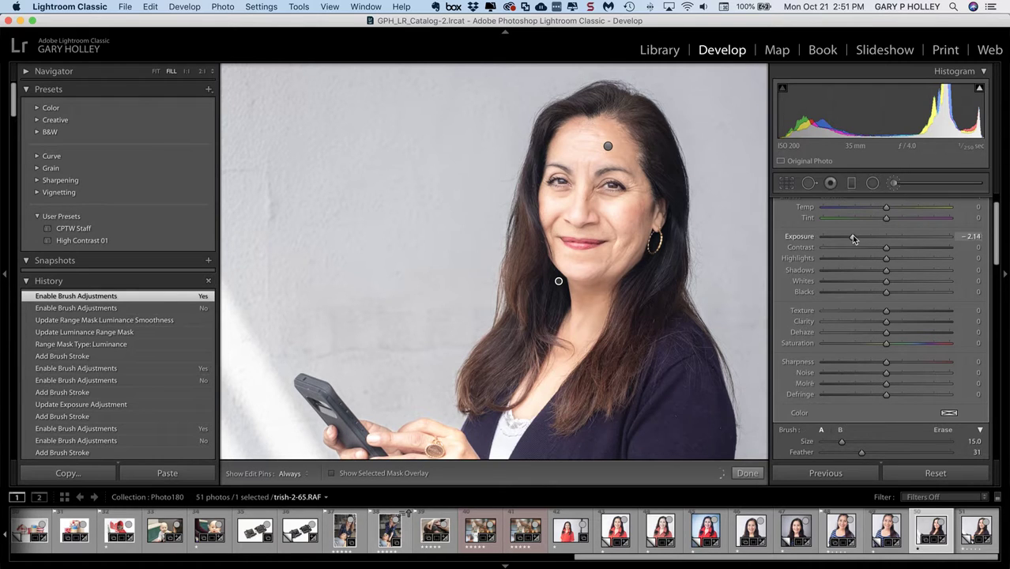
pyautogui.moveTo(853, 239); pyautogui.dragTo(852, 240)
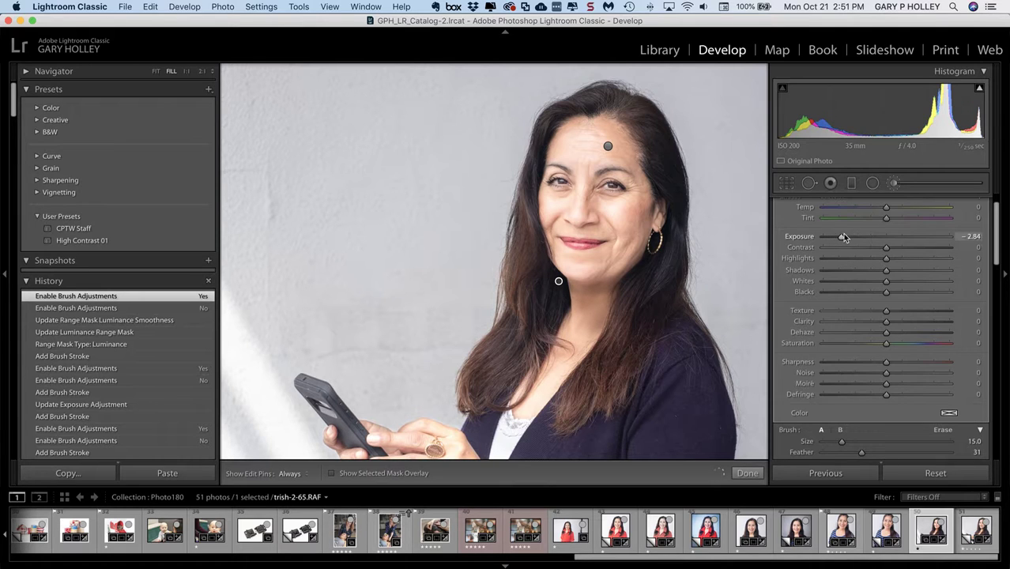
pyautogui.moveTo(843, 236)
pyautogui.mouseDown()
pyautogui.moveTo(855, 235)
pyautogui.moveTo(843, 236)
pyautogui.mouseUp()
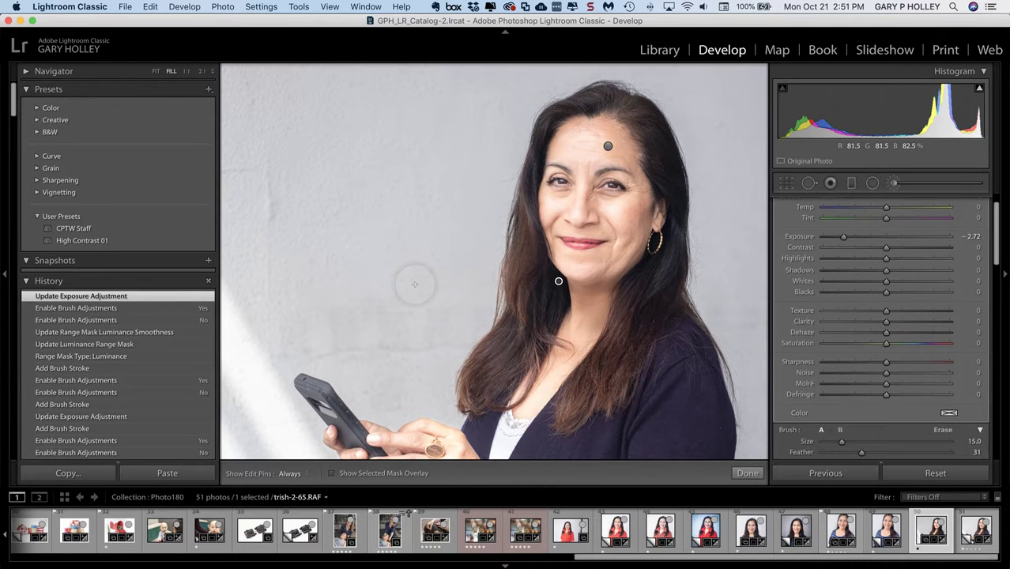
# Step: Check the whole portrait without the edit pins by closing the Adjustment Brush, and reopen the brush
pyautogui.press('z')
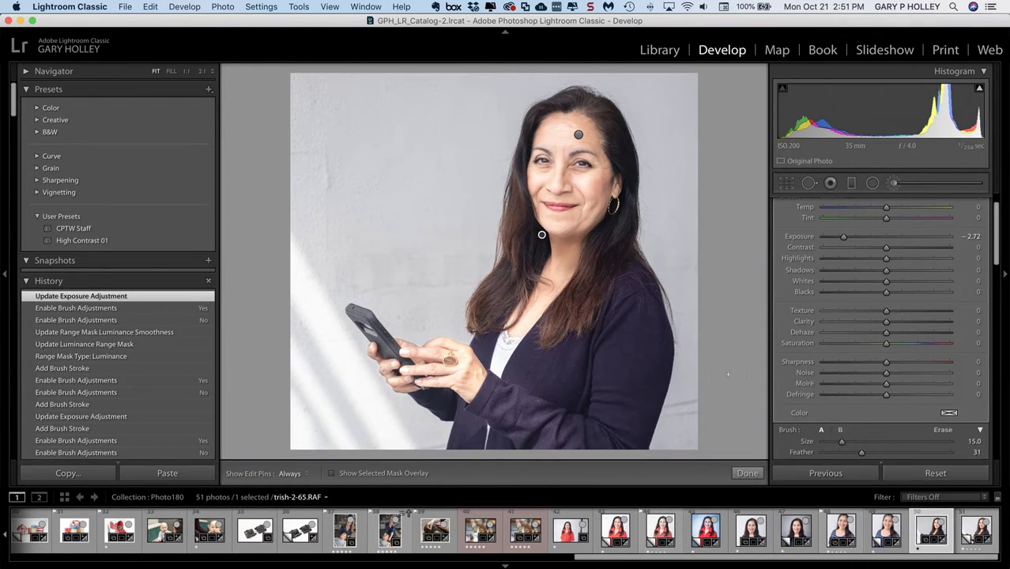
pyautogui.click(893, 183)
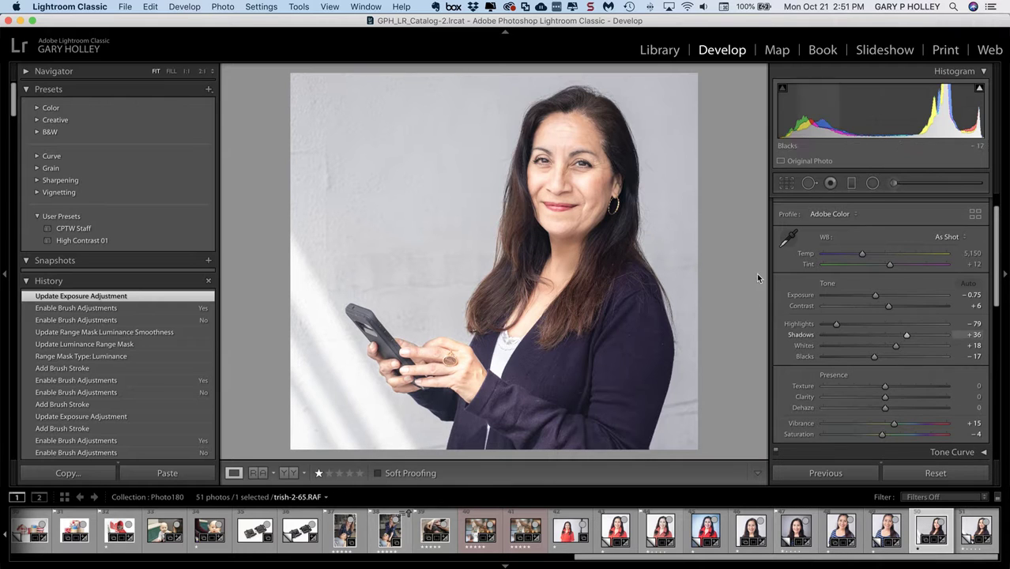
pyautogui.click(895, 183)
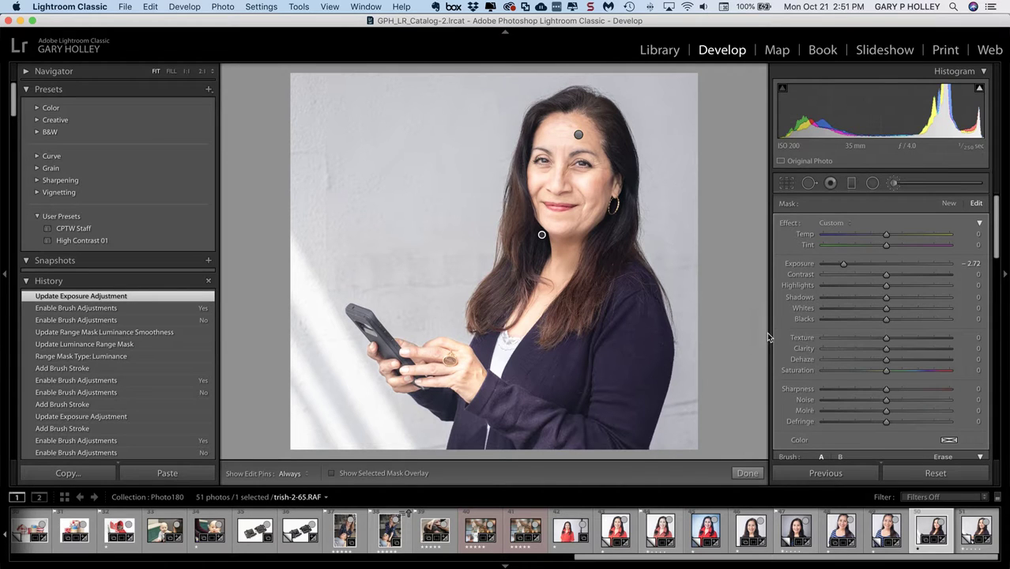
# Step: Delete the jawline shadow adjustment, undo and redo the deletion to compare the portrait, and restore the adjustment
pyautogui.press('Delete')
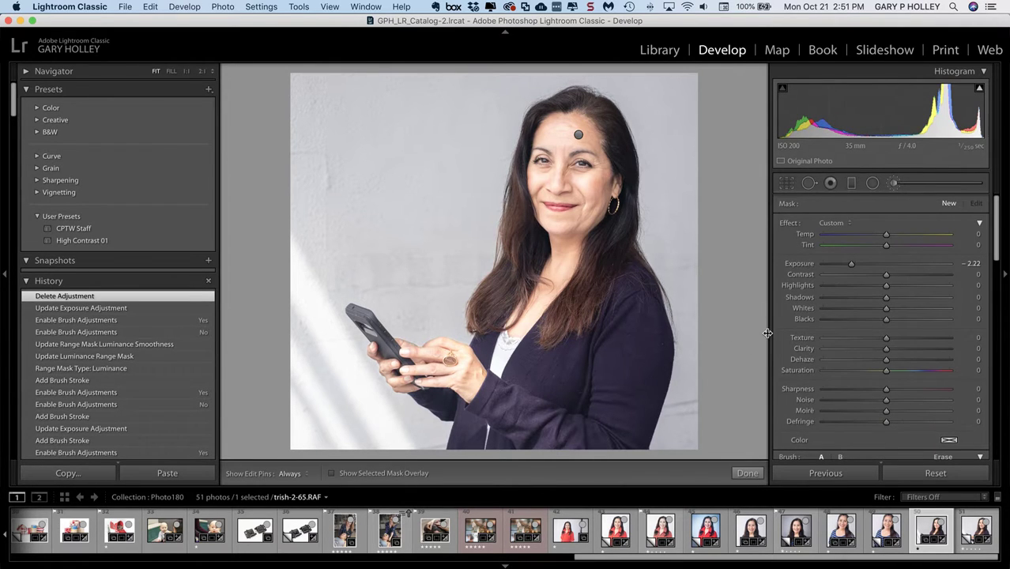
pyautogui.press('super+z')
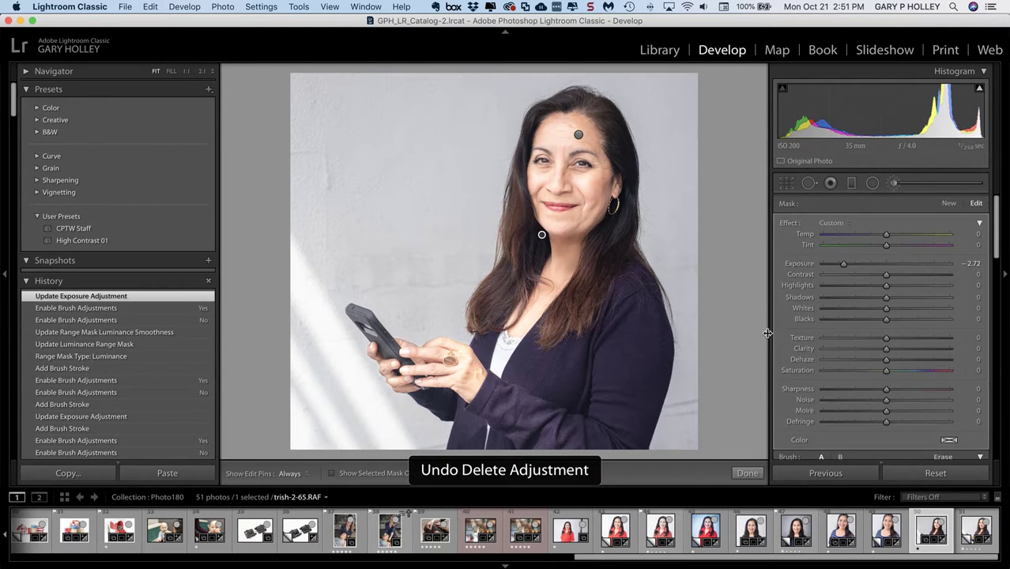
pyautogui.press('shift+super+z')
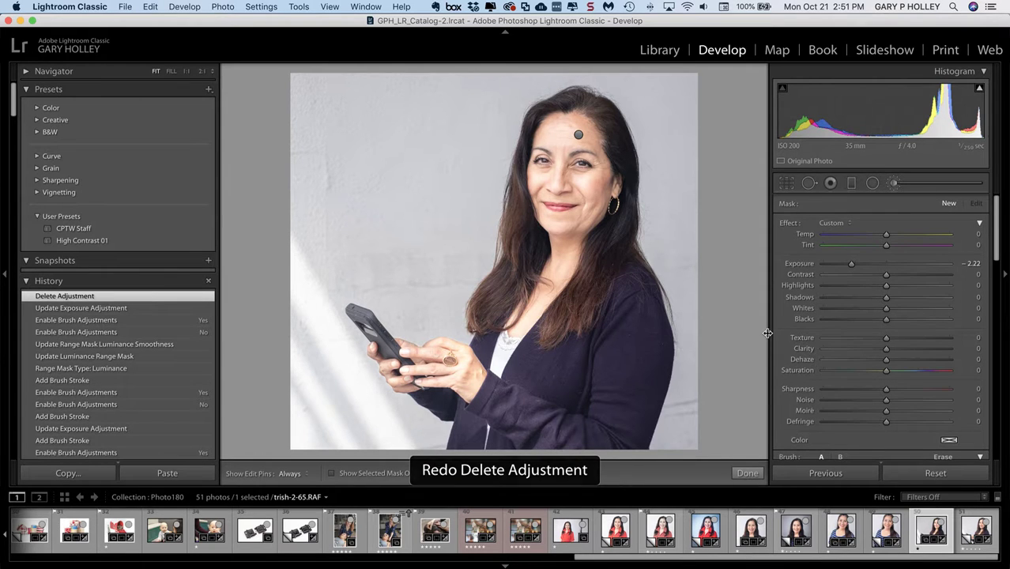
pyautogui.press('super+equal')
pyautogui.press('super+z')
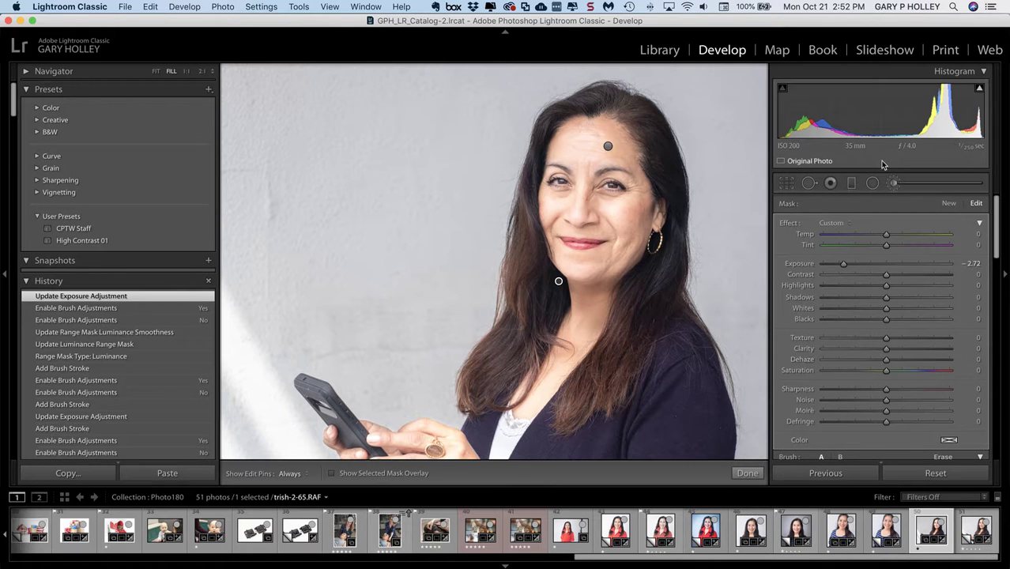
# Step: Inspect the retouched portrait close up and in full without edit pins, and reopen the Adjustment Brush to review its brush and range mask options
pyautogui.click(893, 182)
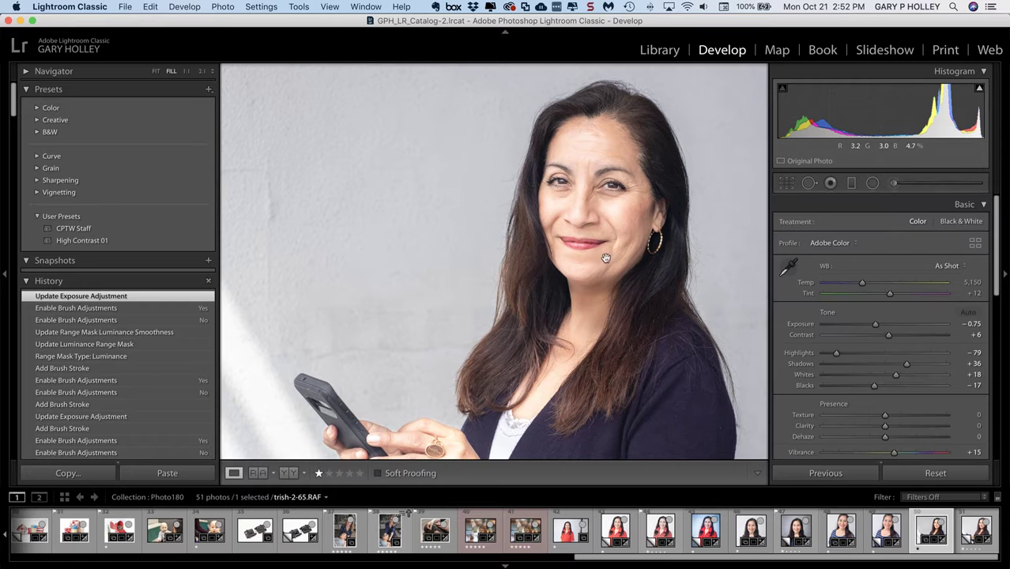
pyautogui.click(760, 231)
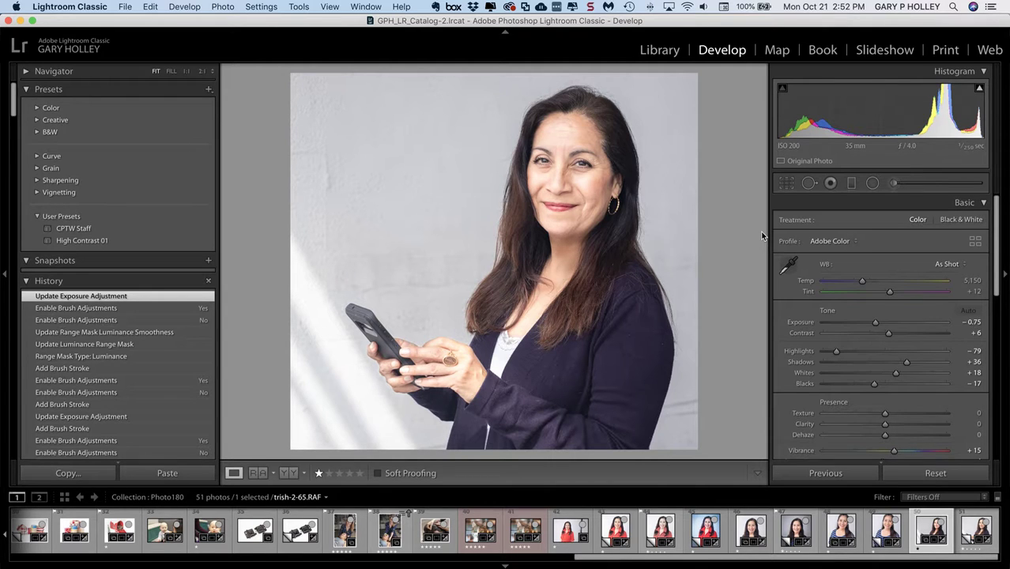
pyautogui.click(893, 182)
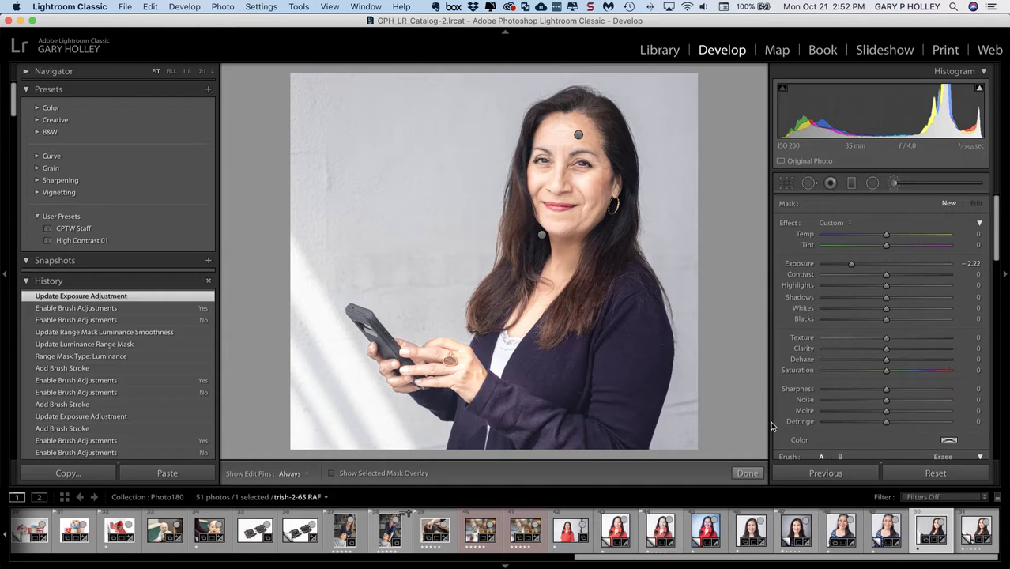
pyautogui.scroll(-3, 852, 401)
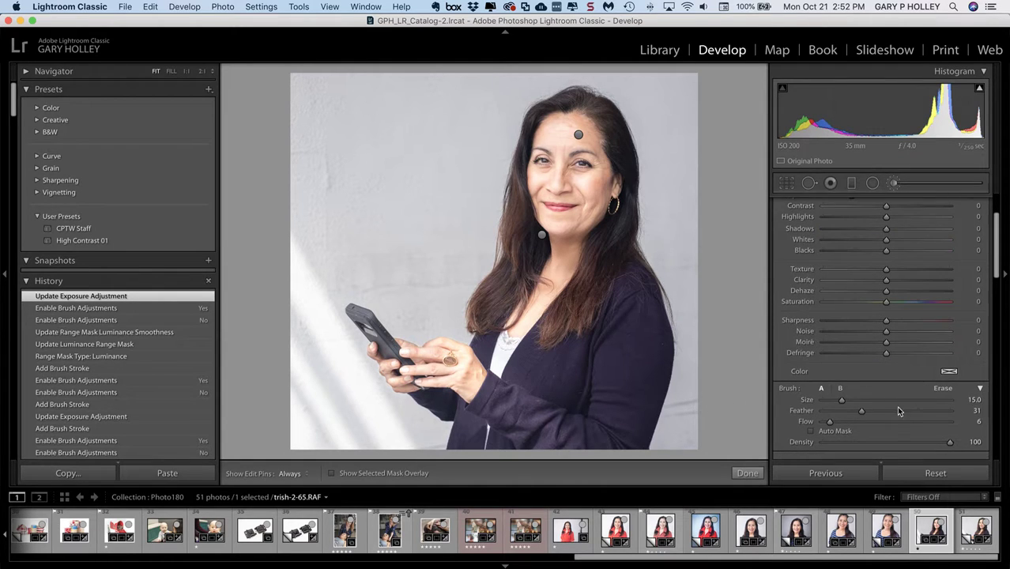
pyautogui.scroll(-1, 899, 408)
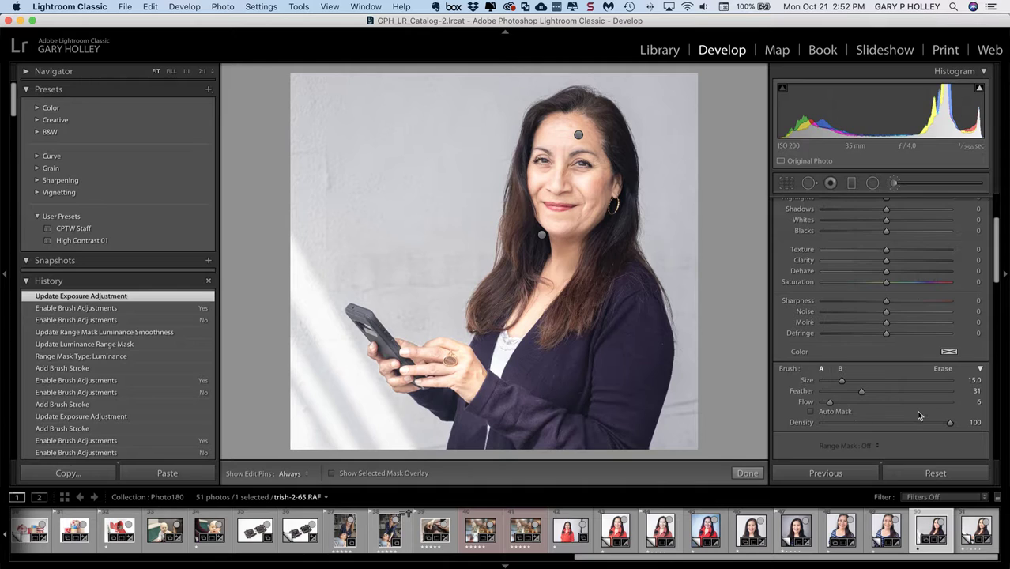